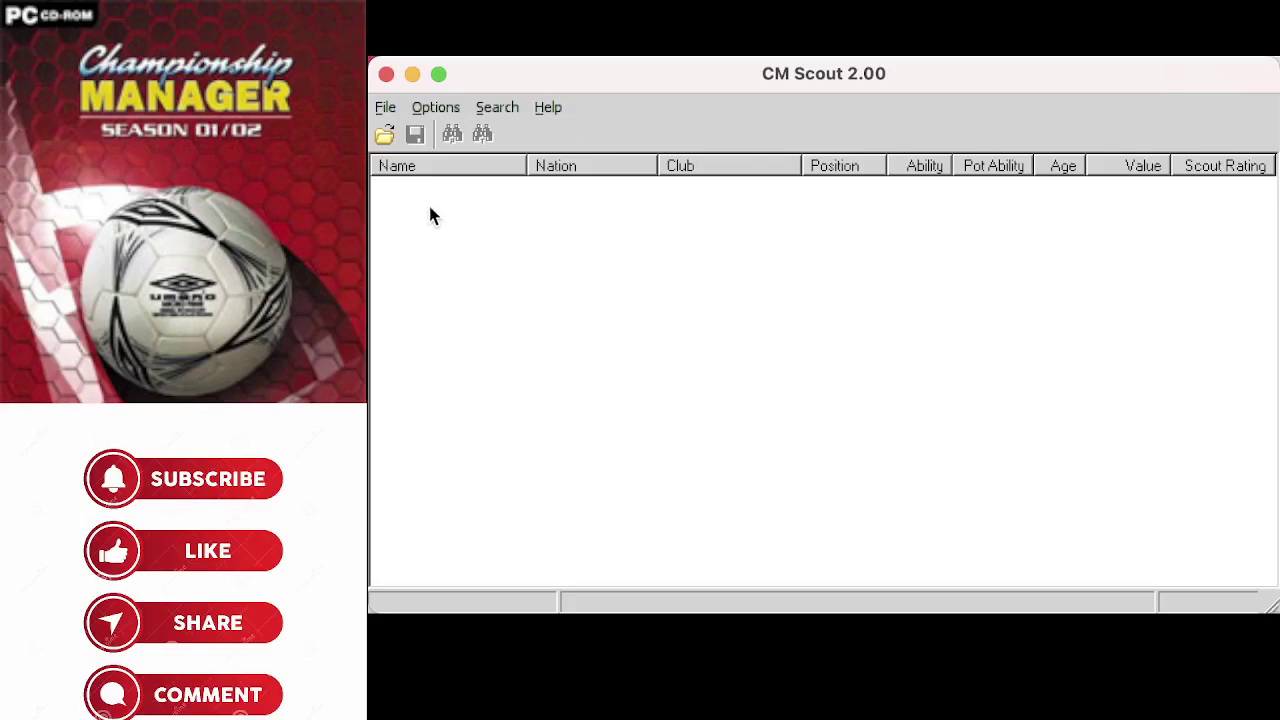
Load the saved game Game Start ODB.
left_click(385, 135)
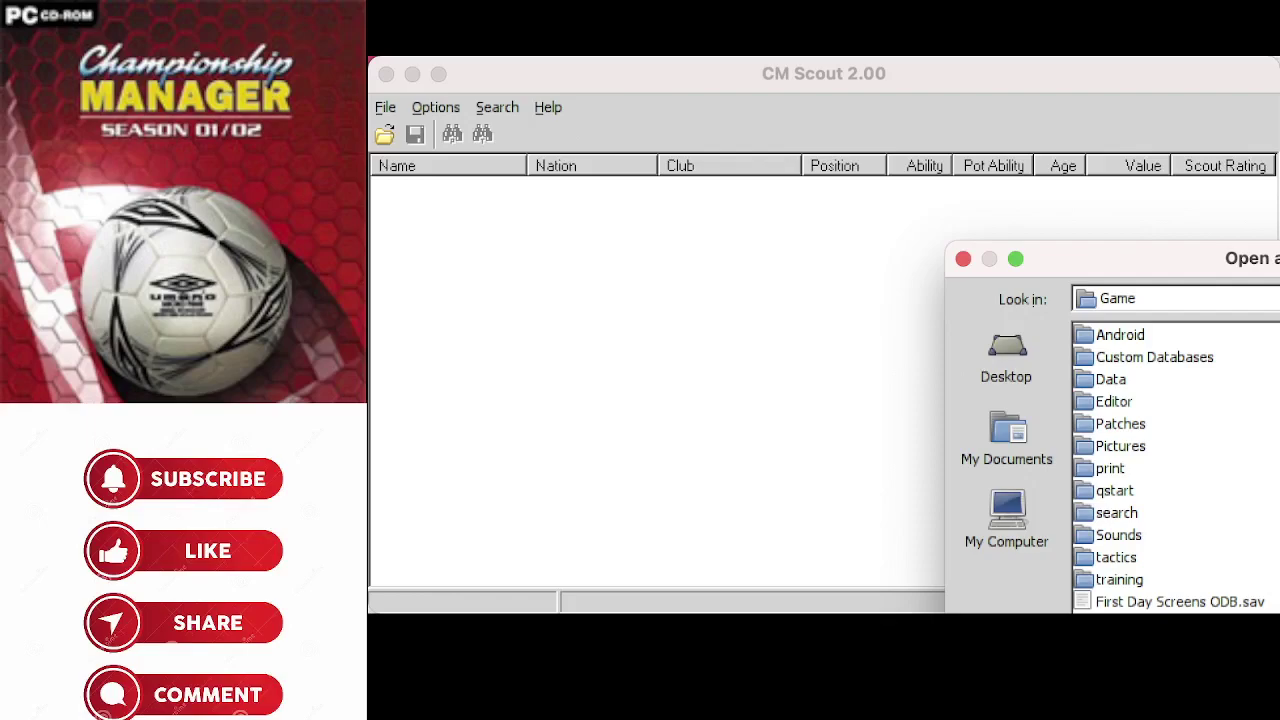
key("Return")
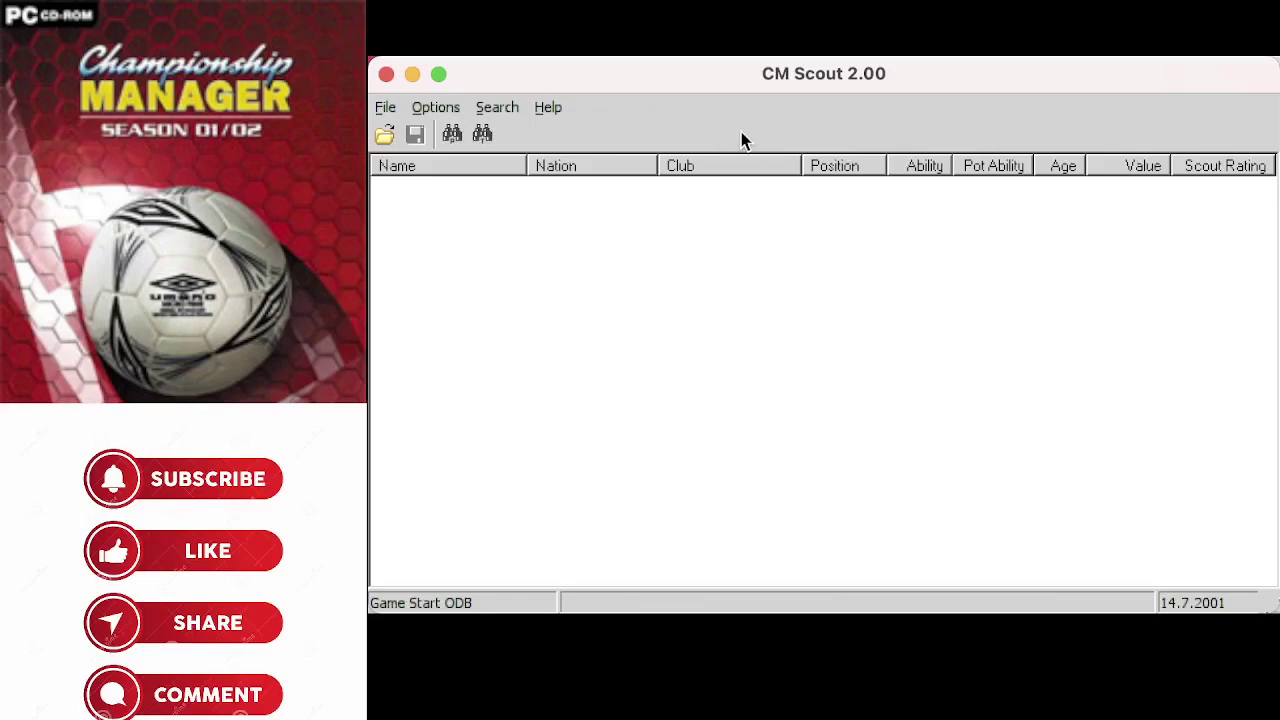
Add the Finishing column to the player list in the column preferences.
left_click(389, 116)
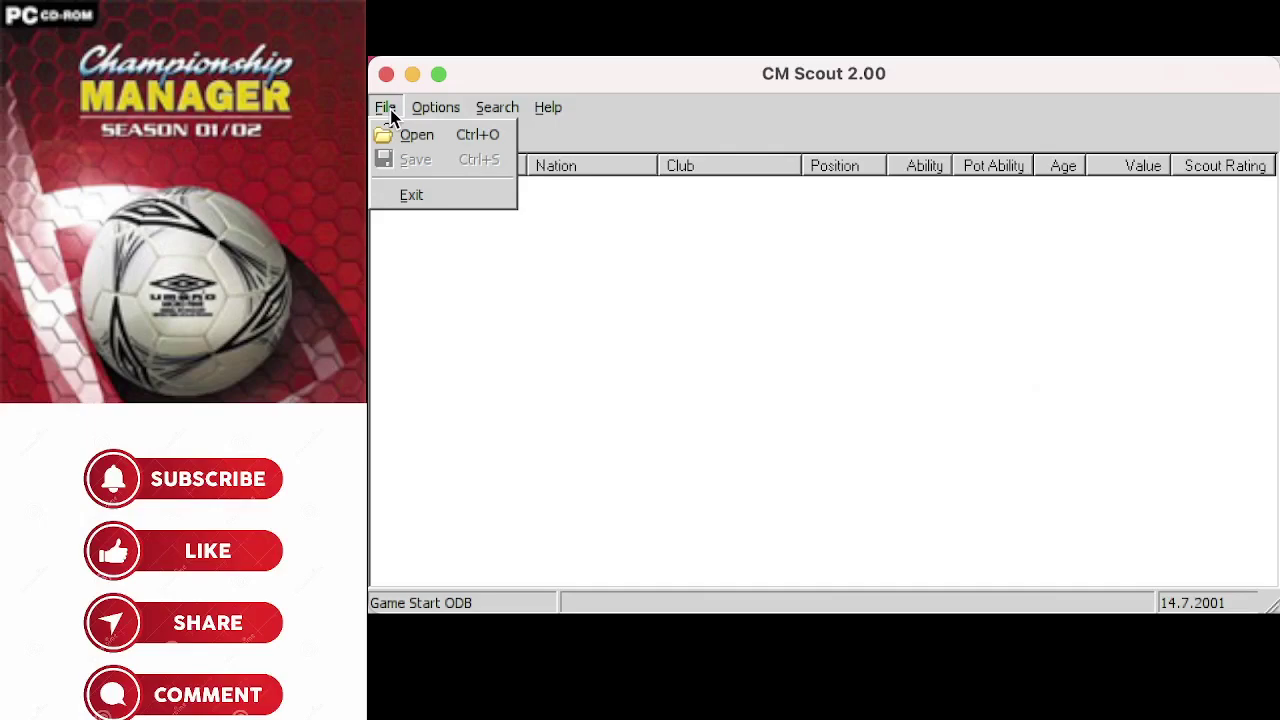
mouse_move(433, 111)
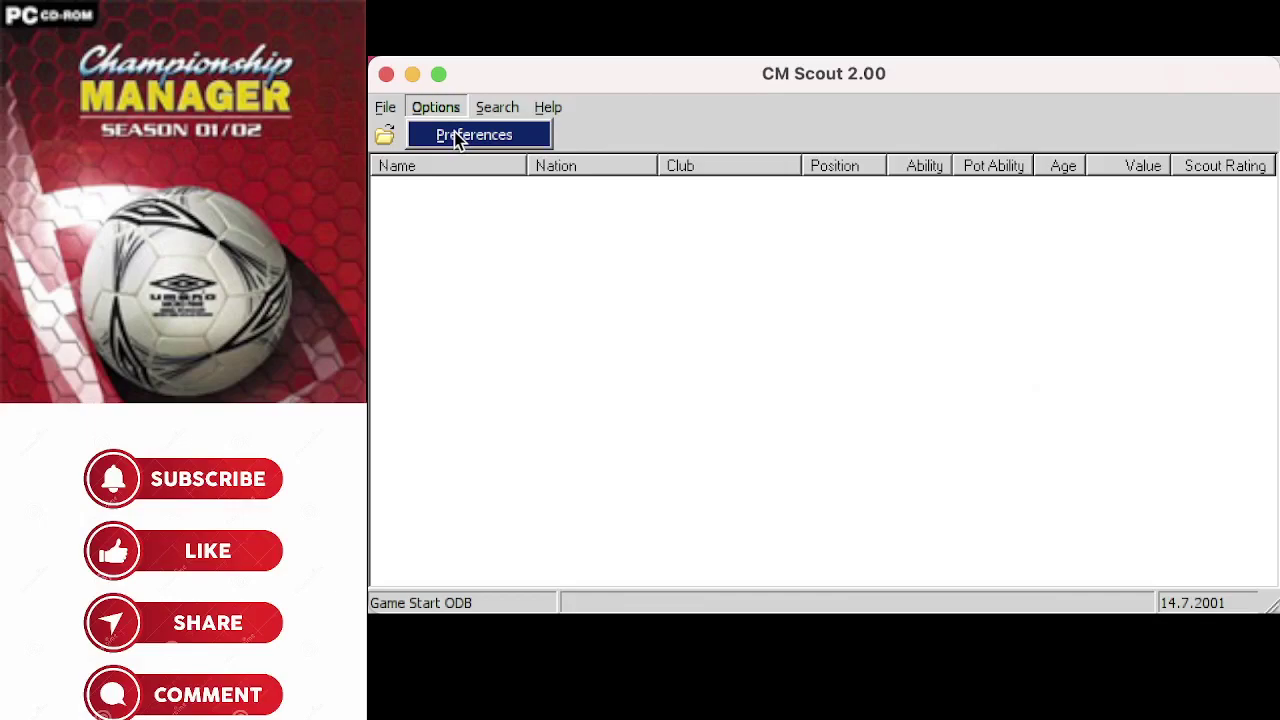
left_click(454, 131)
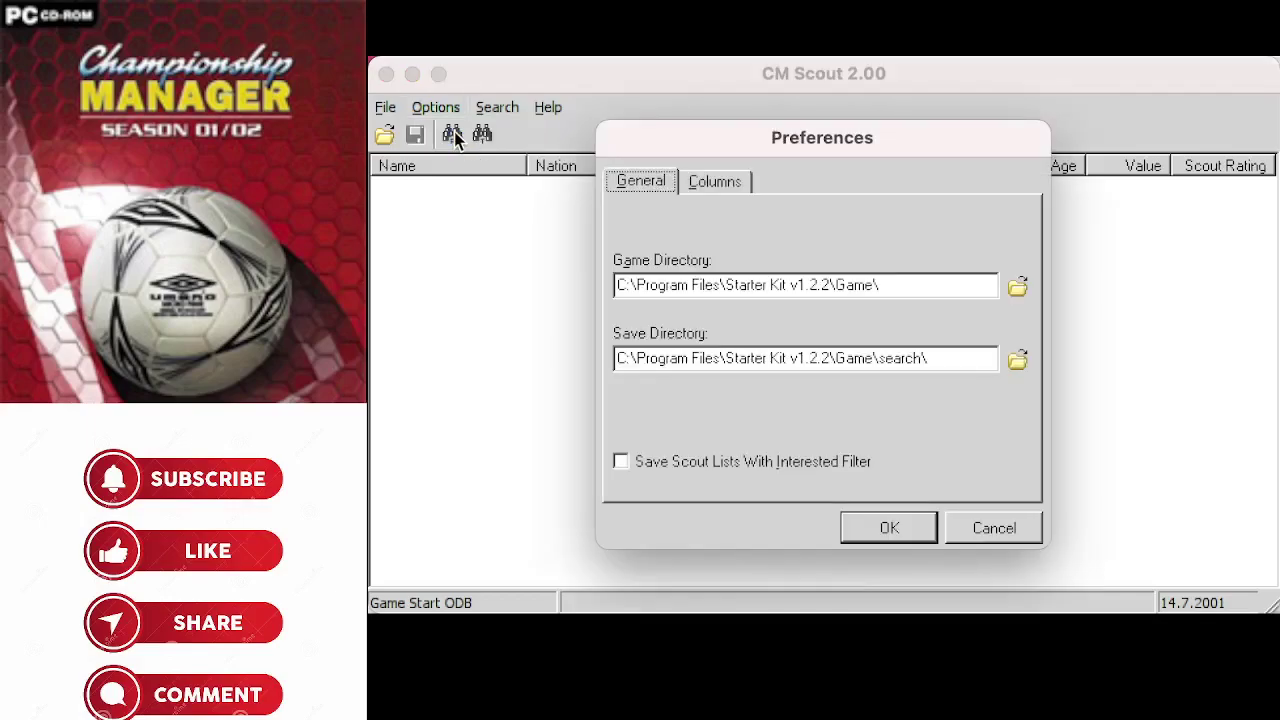
left_click(718, 183)
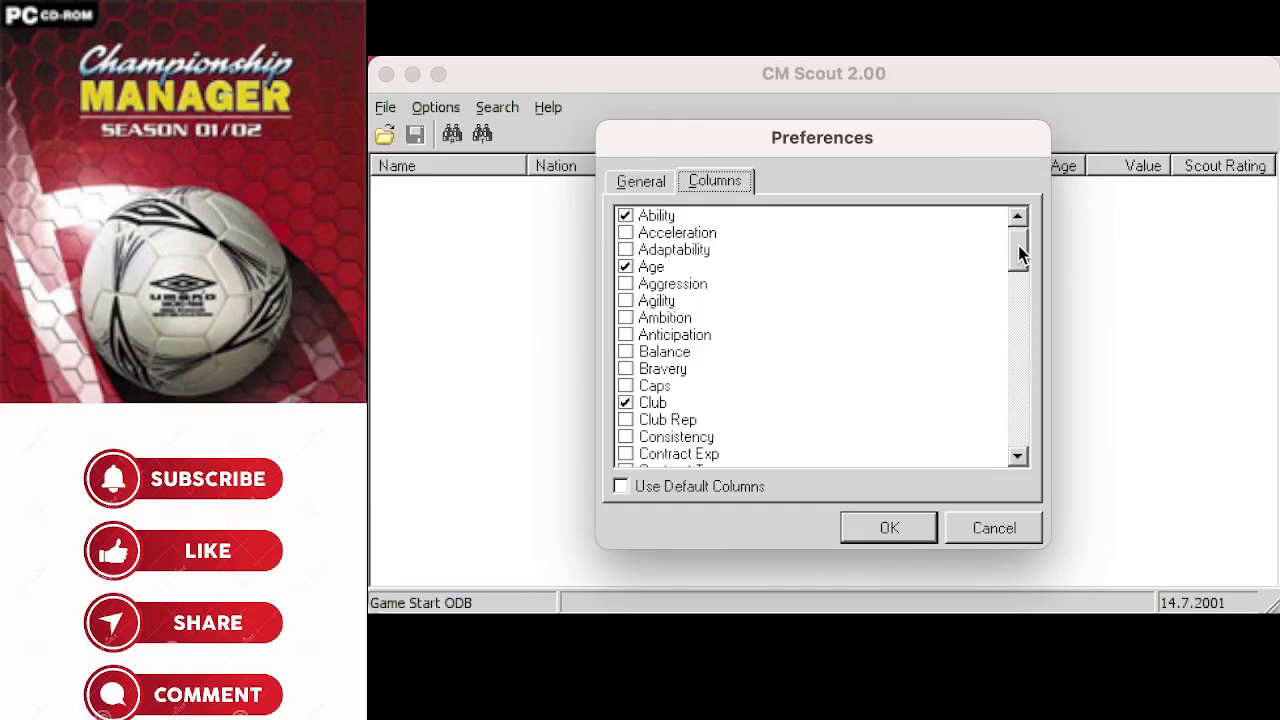
scroll(1018, 247, "down", 1)
left_click_drag(1018, 255, 1019, 270)
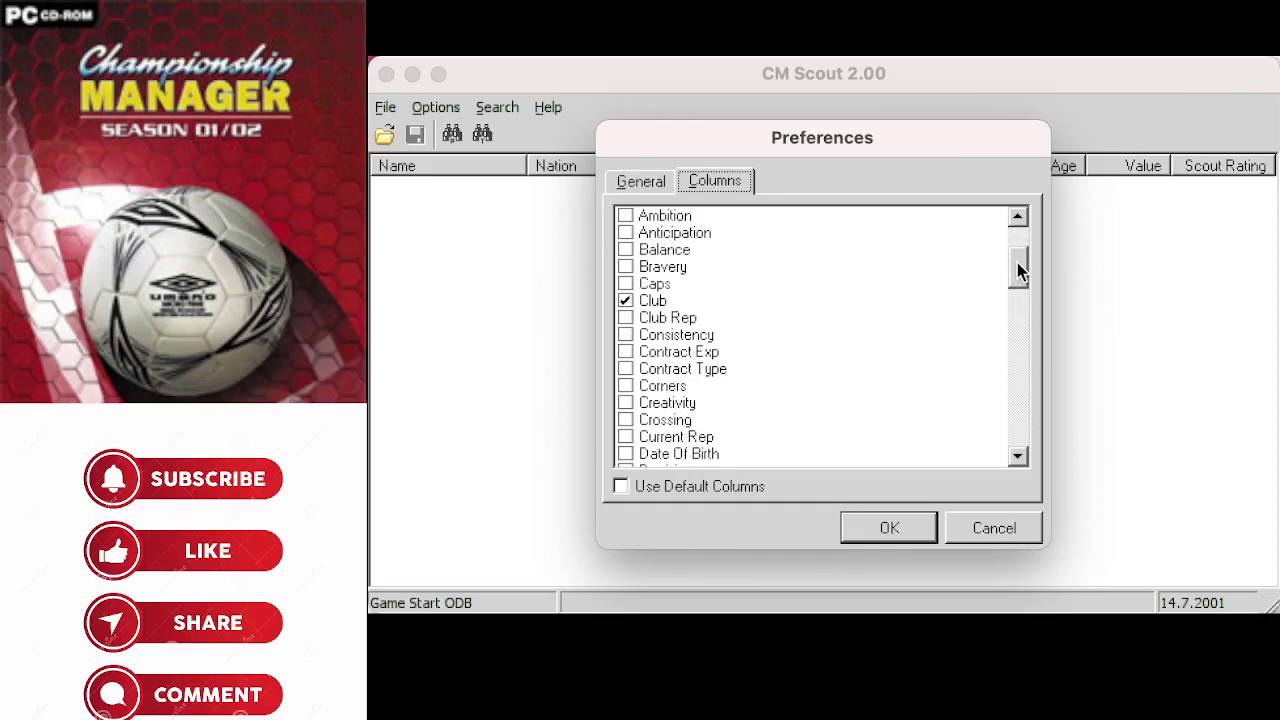
scroll(1018, 265, "down", 1)
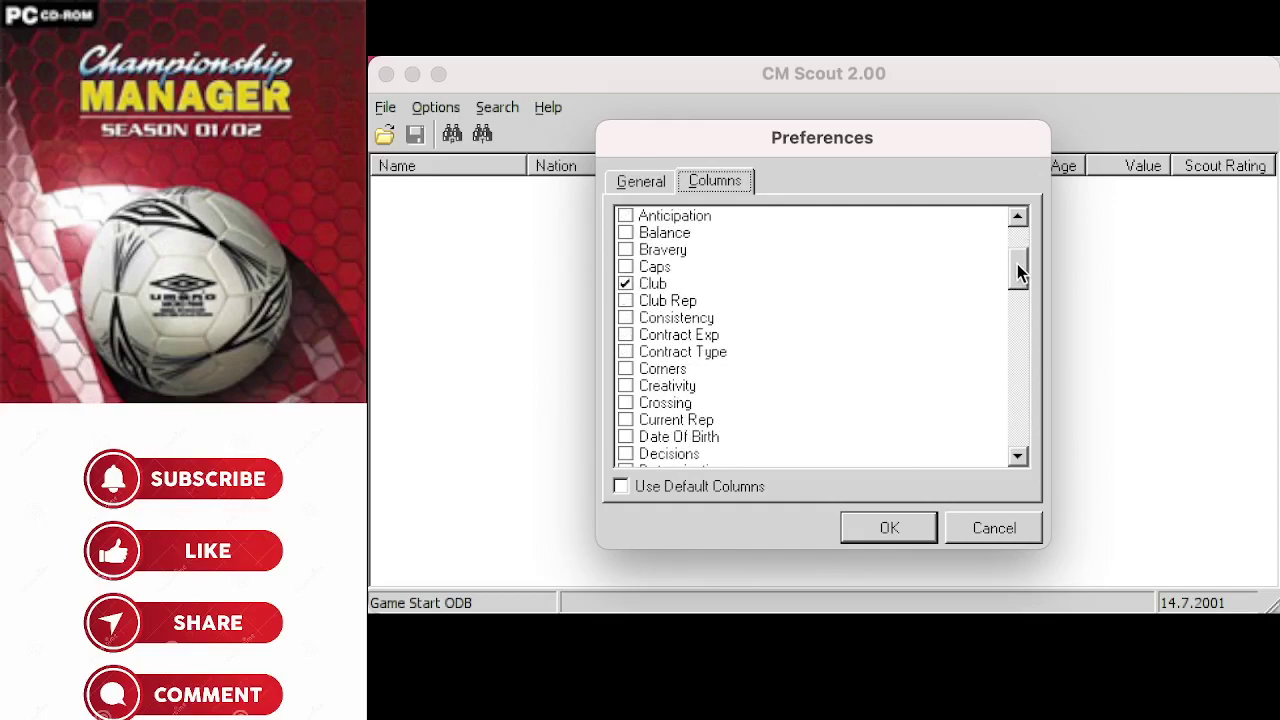
left_click_drag(1018, 270, 1013, 327)
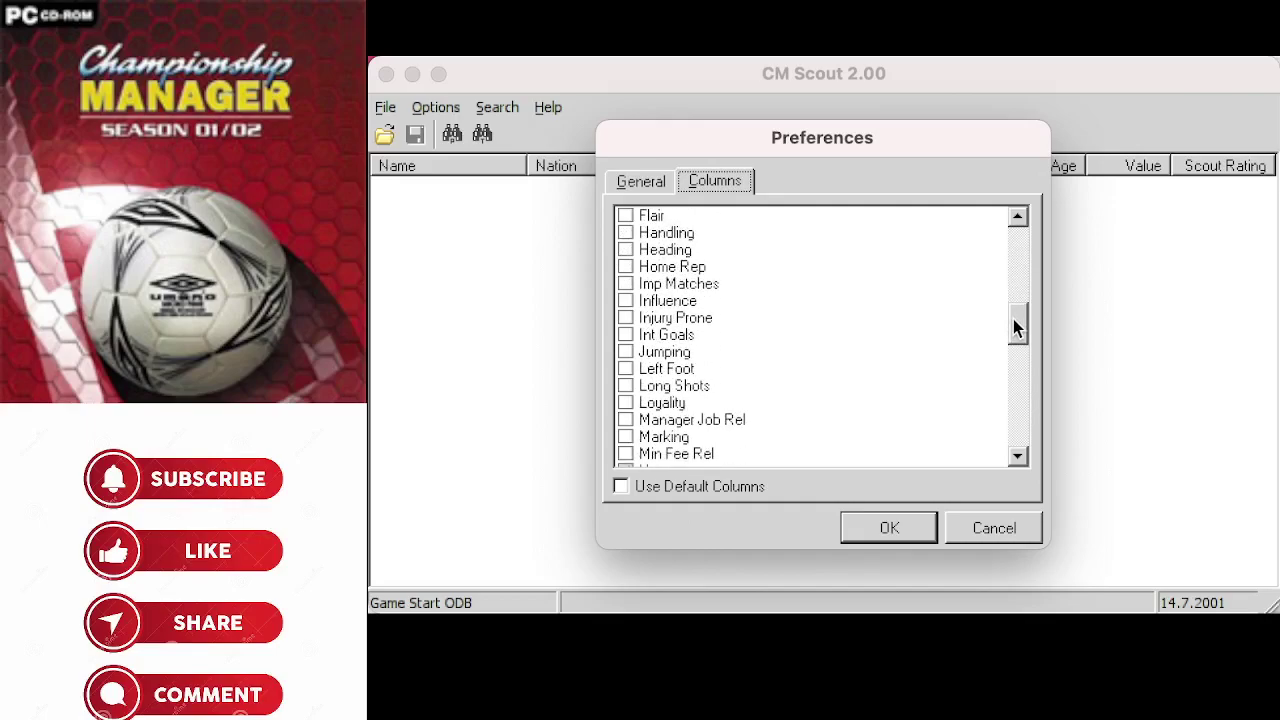
left_click_drag(1017, 327, 1015, 316)
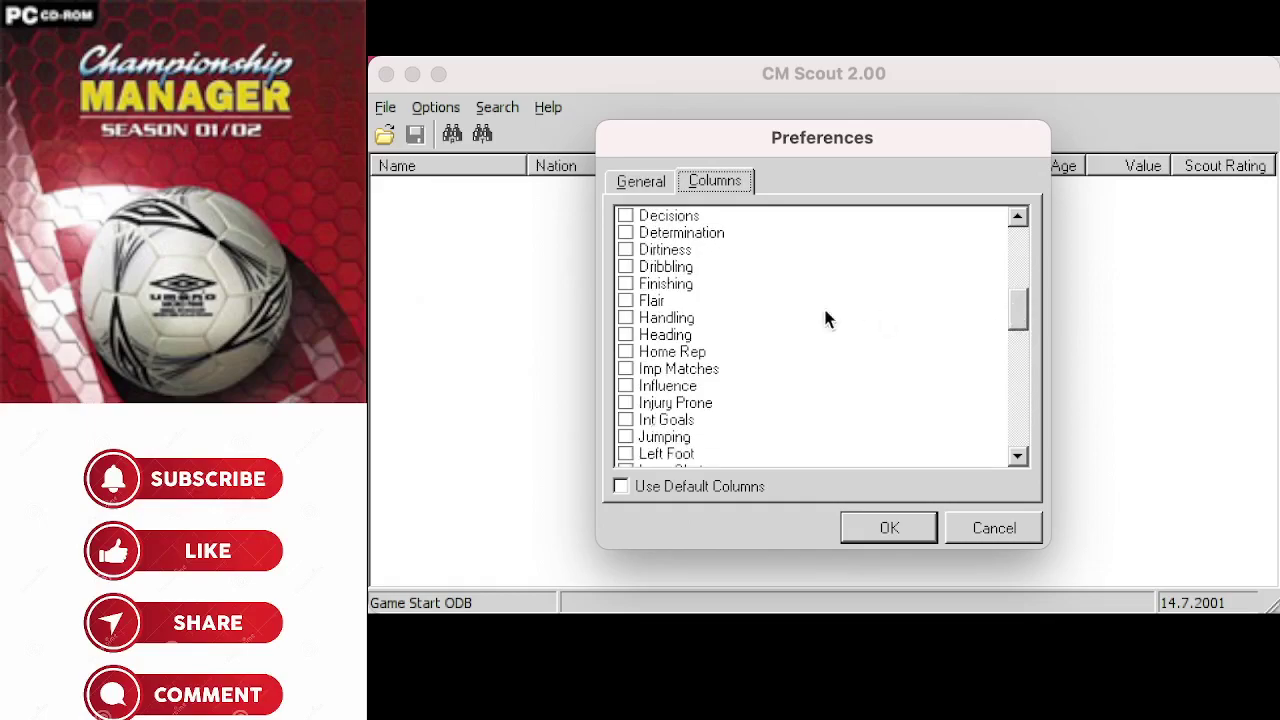
left_click(624, 284)
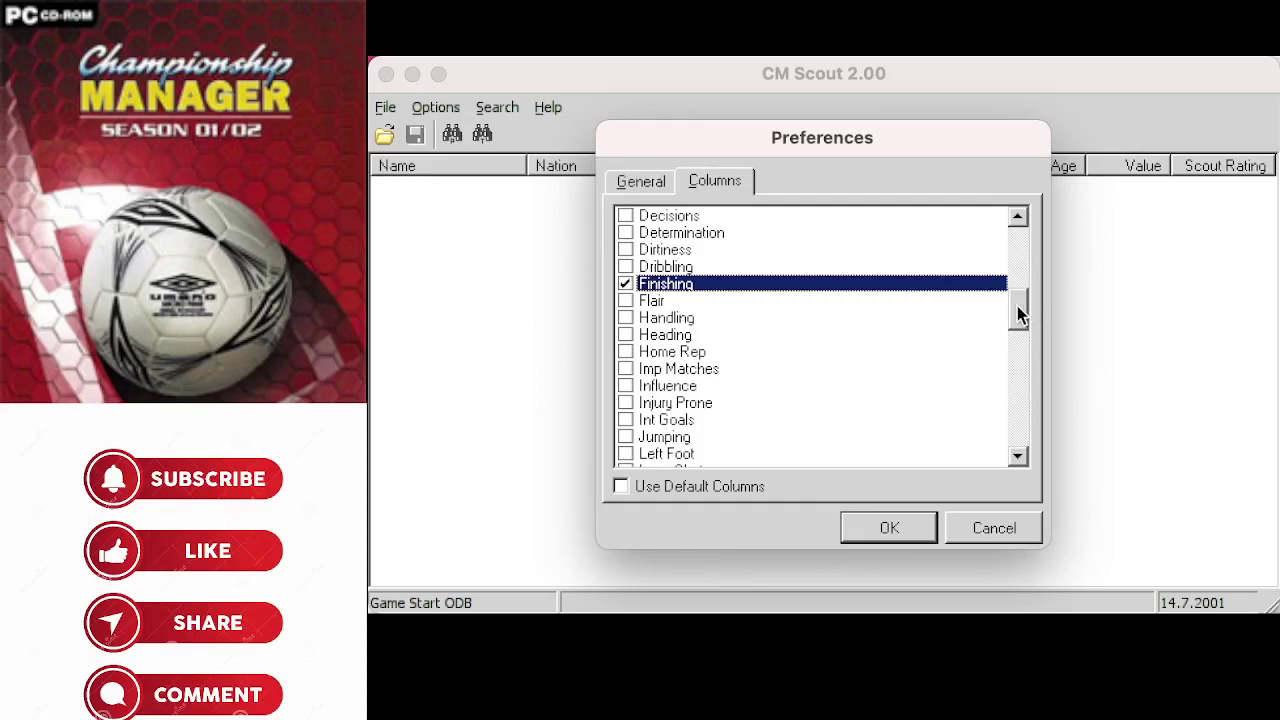
Remove the Scout Rating column from the player list and apply the preferences.
left_click_drag(1017, 306, 1017, 396)
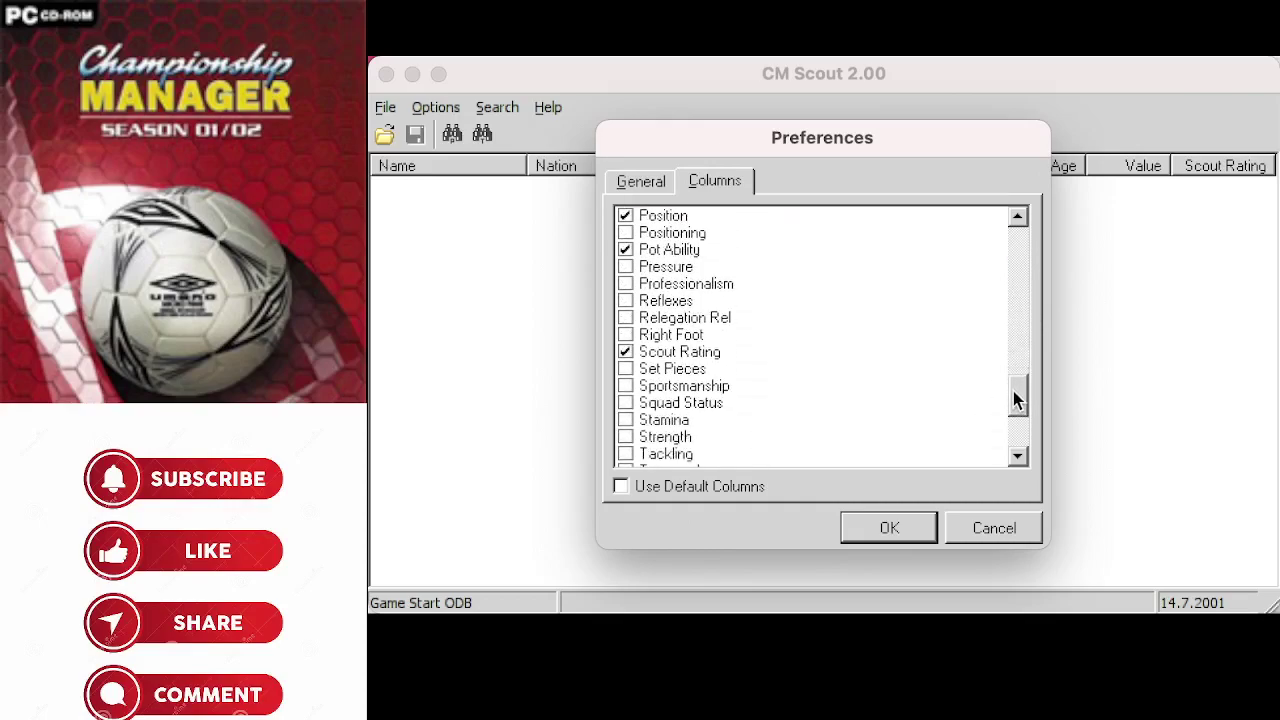
left_click(624, 354)
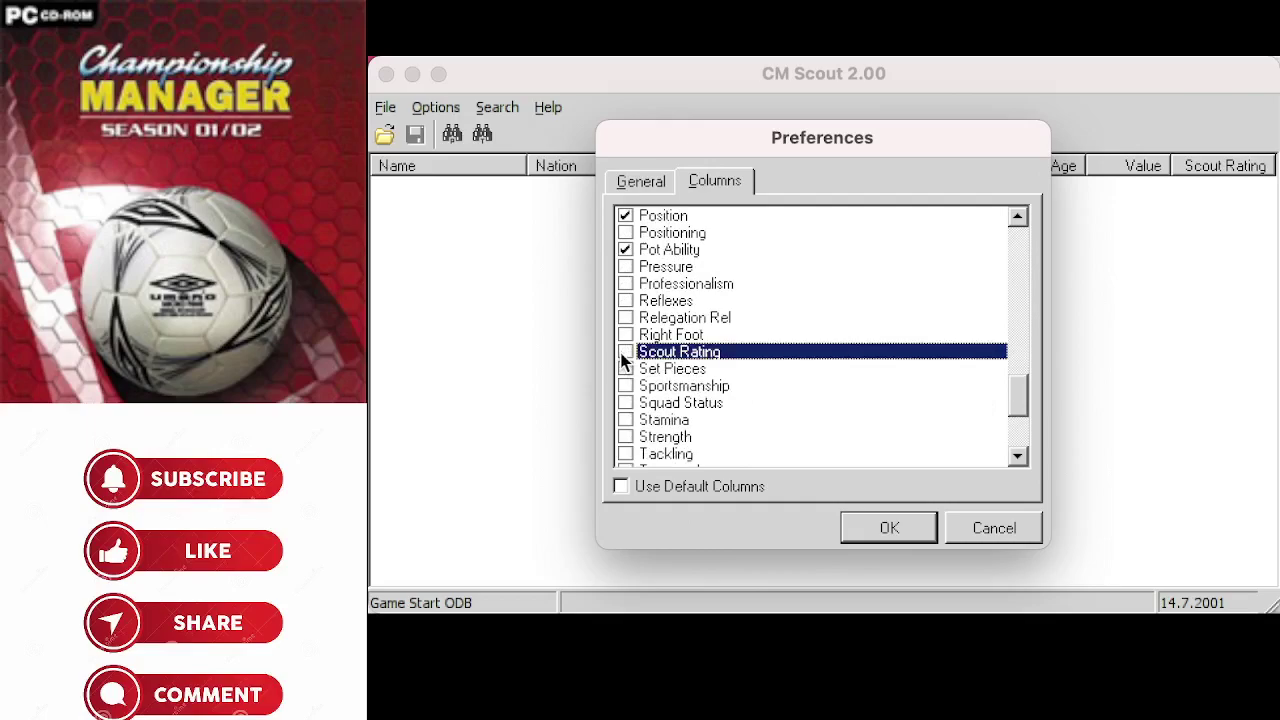
left_click(889, 528)
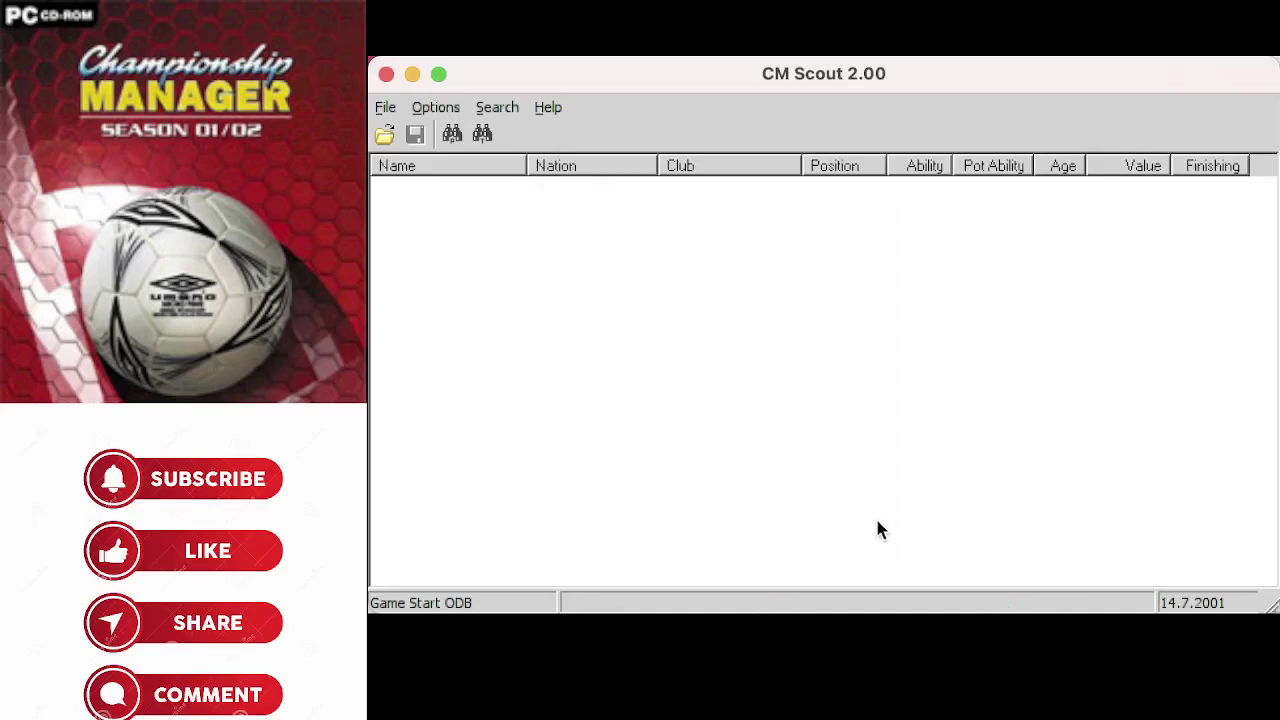
Run a player search with no filters and sort the results by Finishing, highest first.
left_click(455, 145)
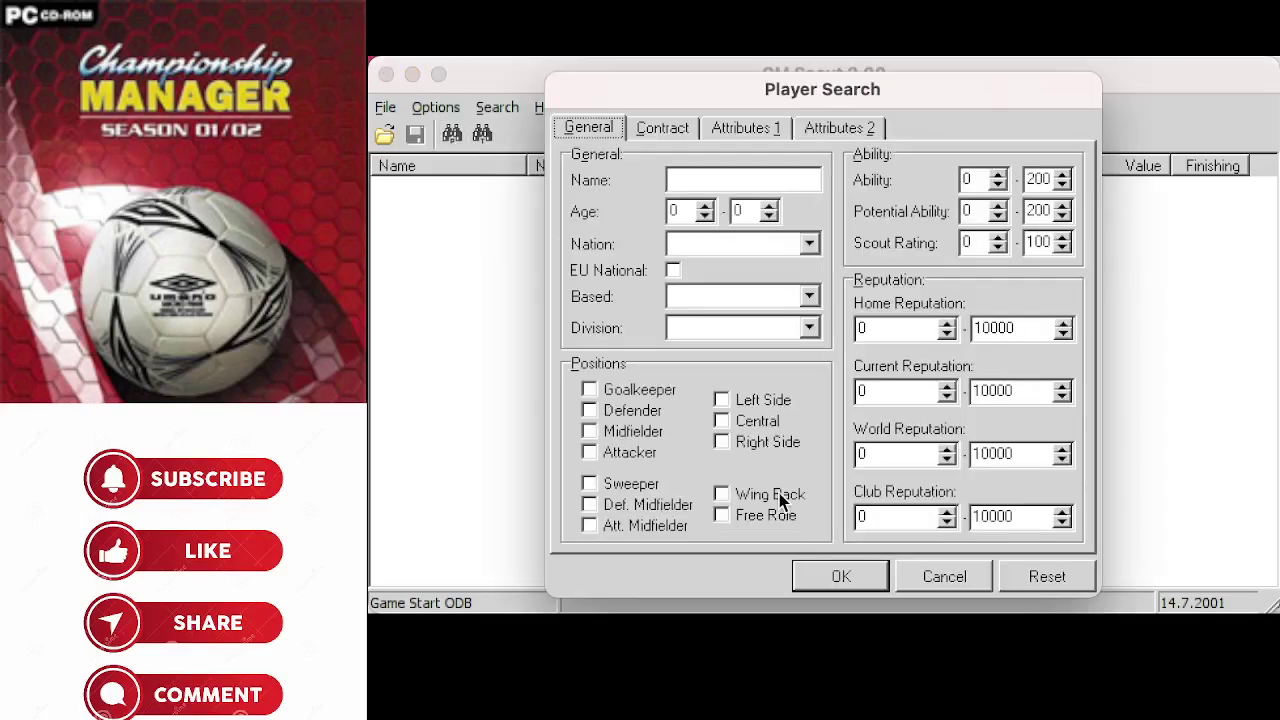
left_click(838, 578)
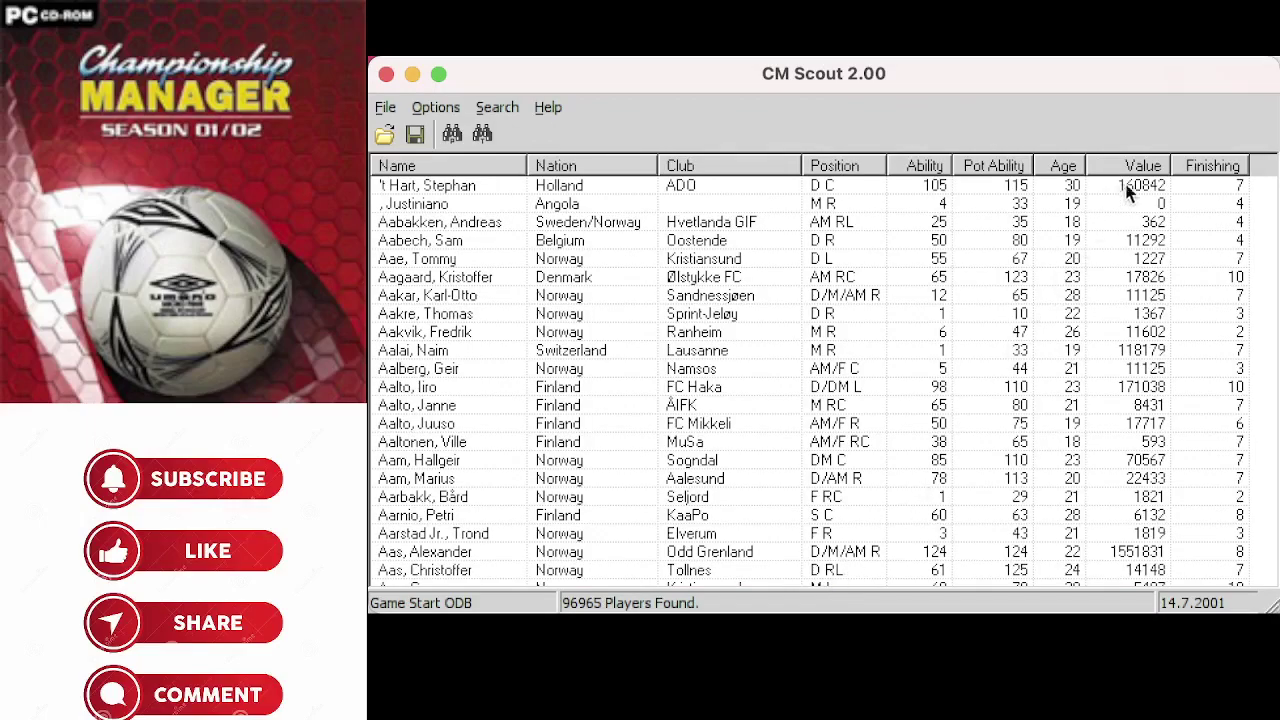
left_click(1224, 170)
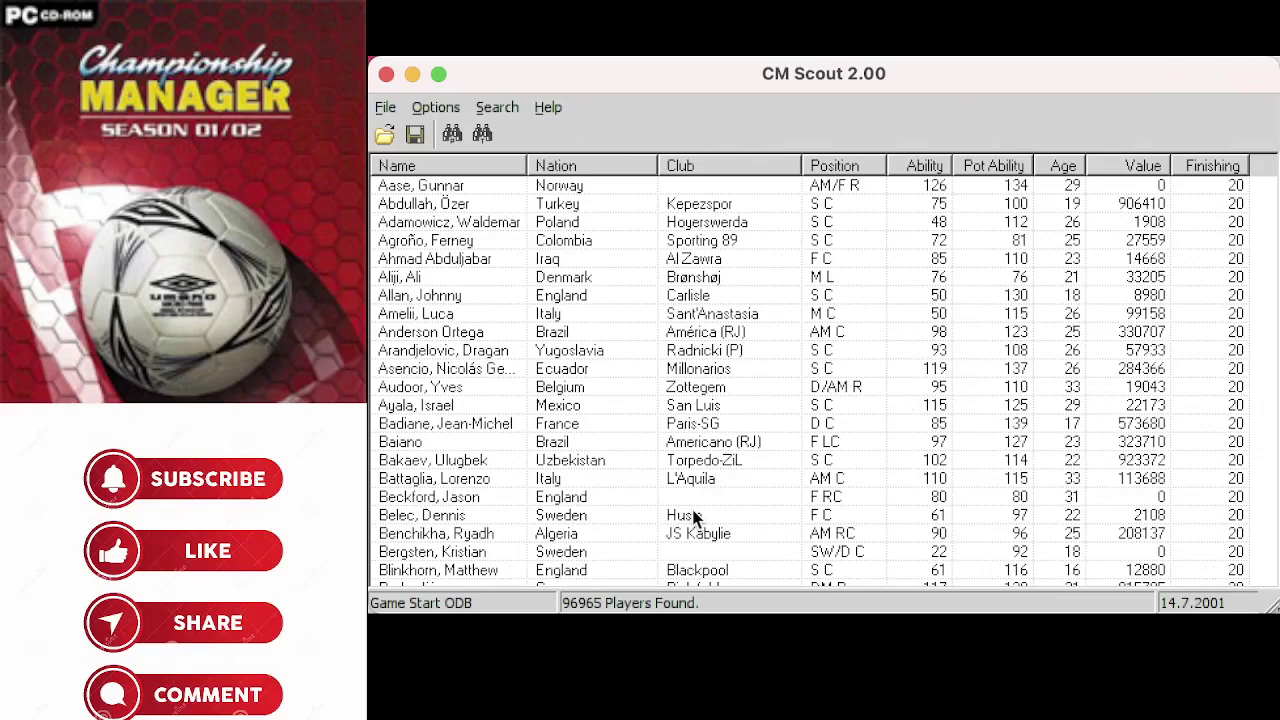
Go through the top-rated finishers one by one, examining their clubs, positions, abilities, ages and values.
left_click(1104, 303)
key("Down")
key("Down")
key("Down")
key("Down")
key("Down")
key("Down")
key("Down")
key("Down")
key("Down")
key("Down")
key("Down")
key("Down")
key("Down")
key("Down")
key("Down")
key("Down")
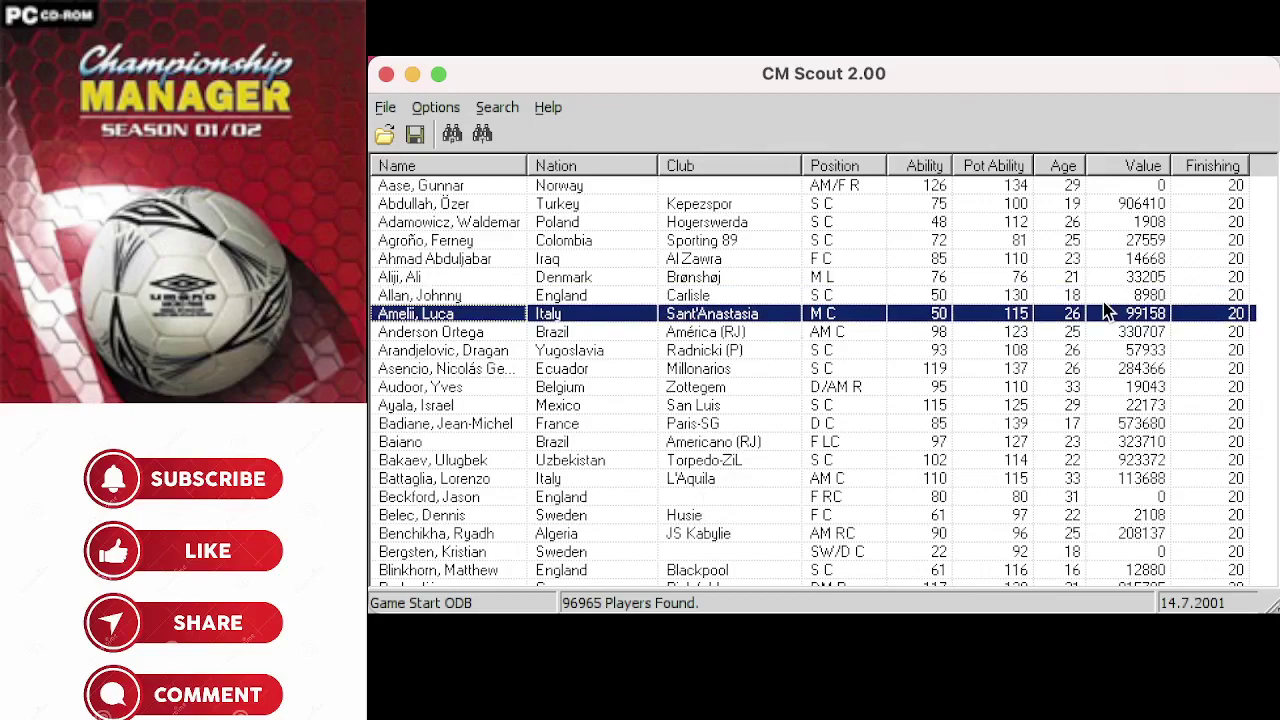
key("Down")
key("Down")
key("Down")
key("Down")
key("Down")
key("Down")
key("Down")
key("Down")
key("Down")
key("Down")
key("Down")
key("Down")
key("Down")
key("Down")
key("Down")
key("Down")
key("Down")
key("Down")
key("Down")
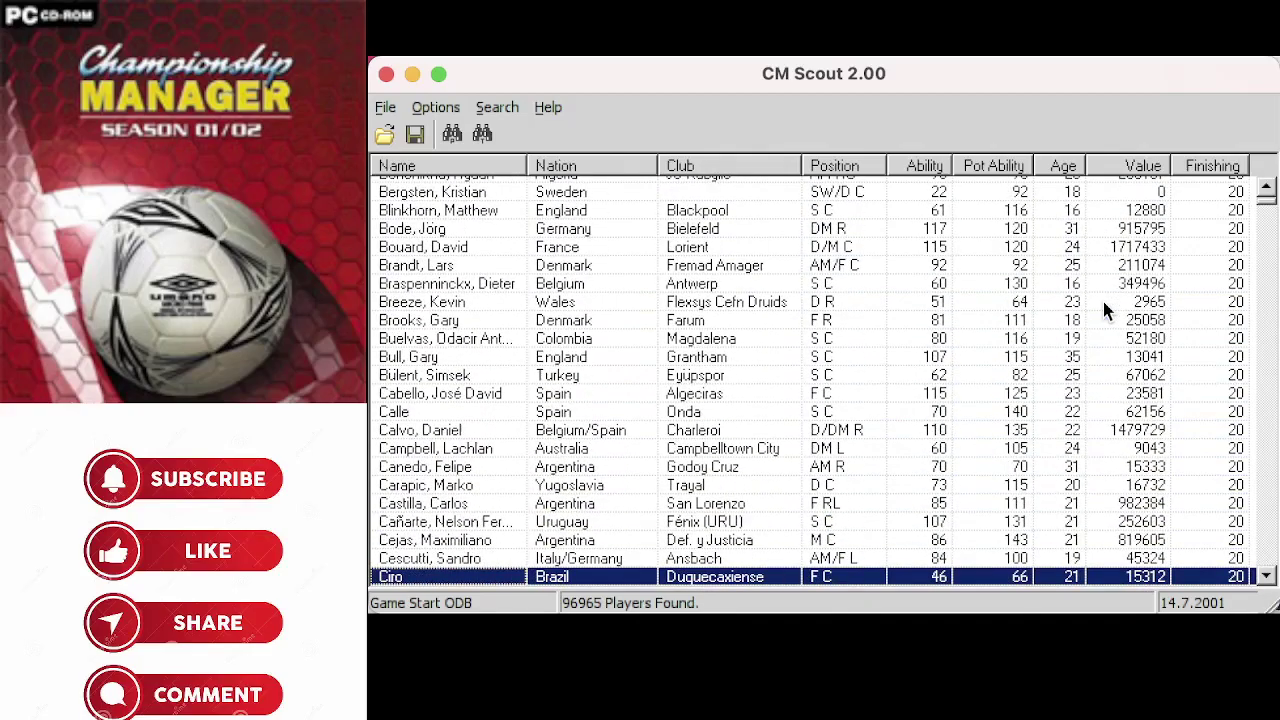
key("Down")
key("Down")
key("Down")
key("Down")
key("Down")
key("Down")
key("Down")
key("Down")
key("Down")
key("Down")
key("Down")
key("Down")
key("Down")
key("Down")
key("Down")
key("Down")
key("Down")
key("Down")
key("Down")
key("Down")
key("Down")
key("Down")
key("Down")
key("Down")
key("Down")
key("Down")
key("Down")
key("Down")
key("Down")
key("Down")
key("Down")
key("Down")
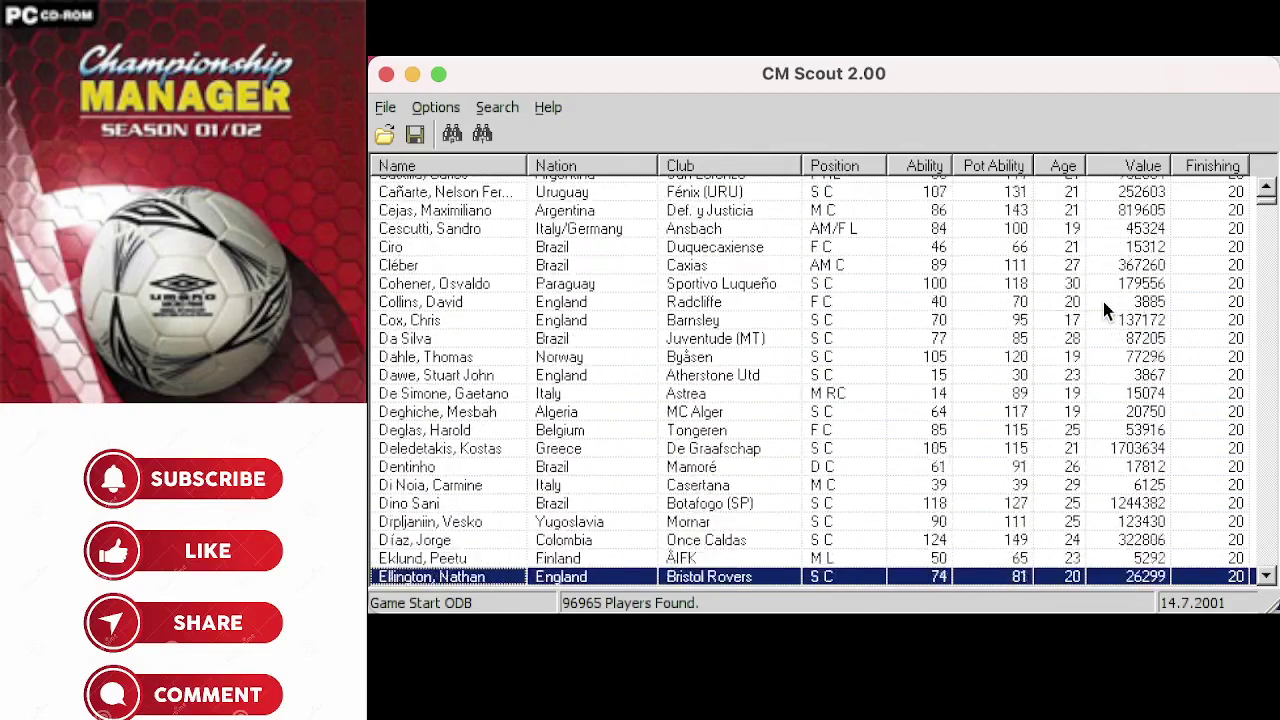
key("Down")
key("Down")
key("Down")
key("Down")
key("Down")
key("Down")
key("Down")
key("Down")
key("Down")
key("Down")
key("Down")
key("Down")
key("Down")
key("Down")
key("Down")
key("Down")
key("Down")
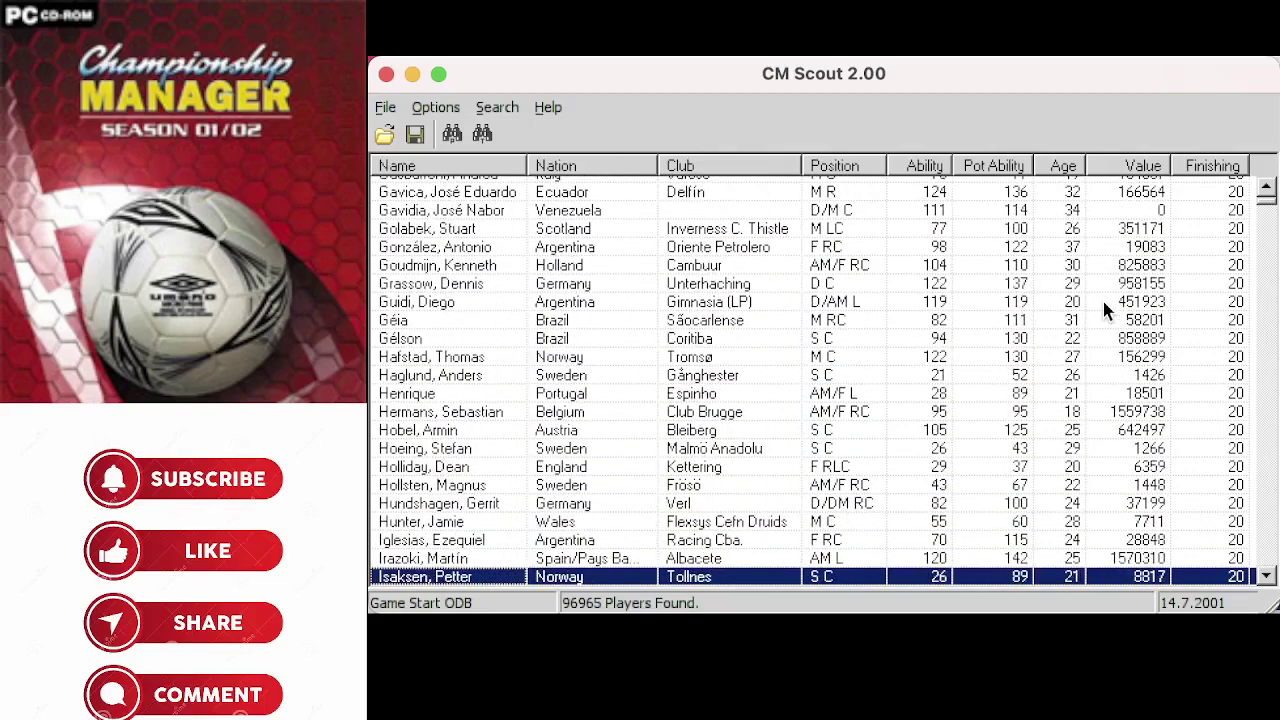
key("Down")
key("Down")
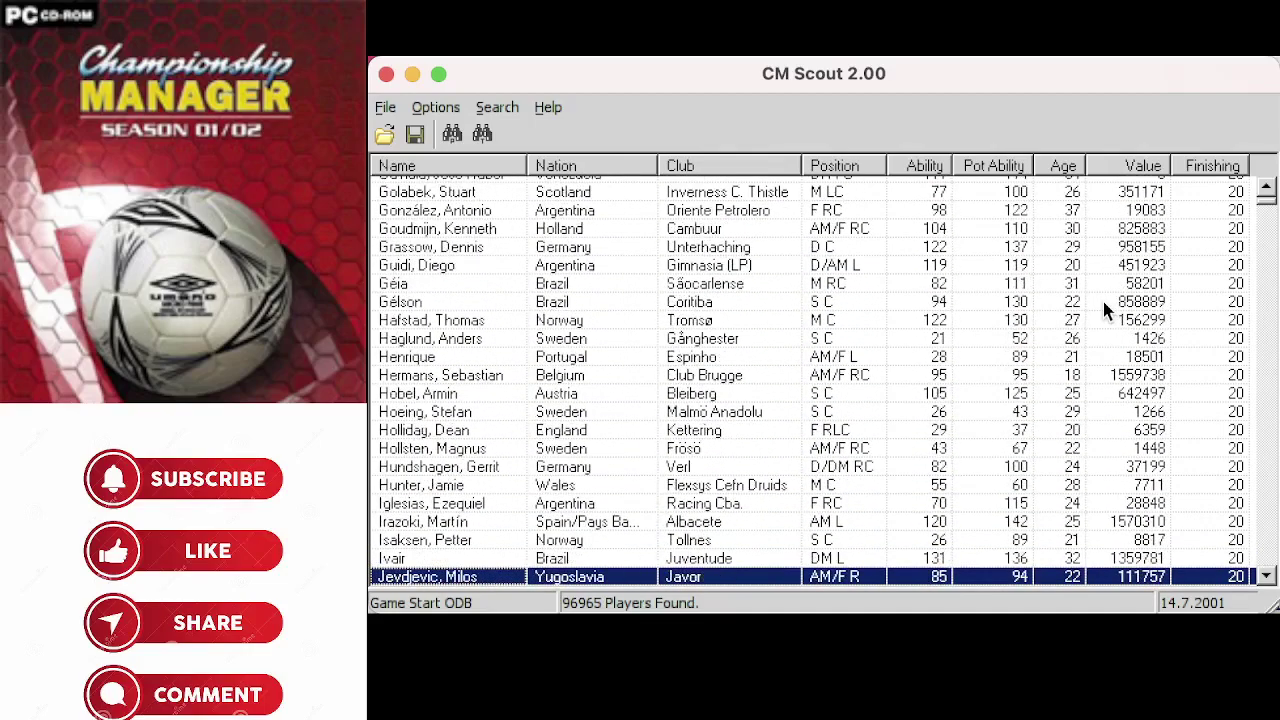
key("Down")
key("Down")
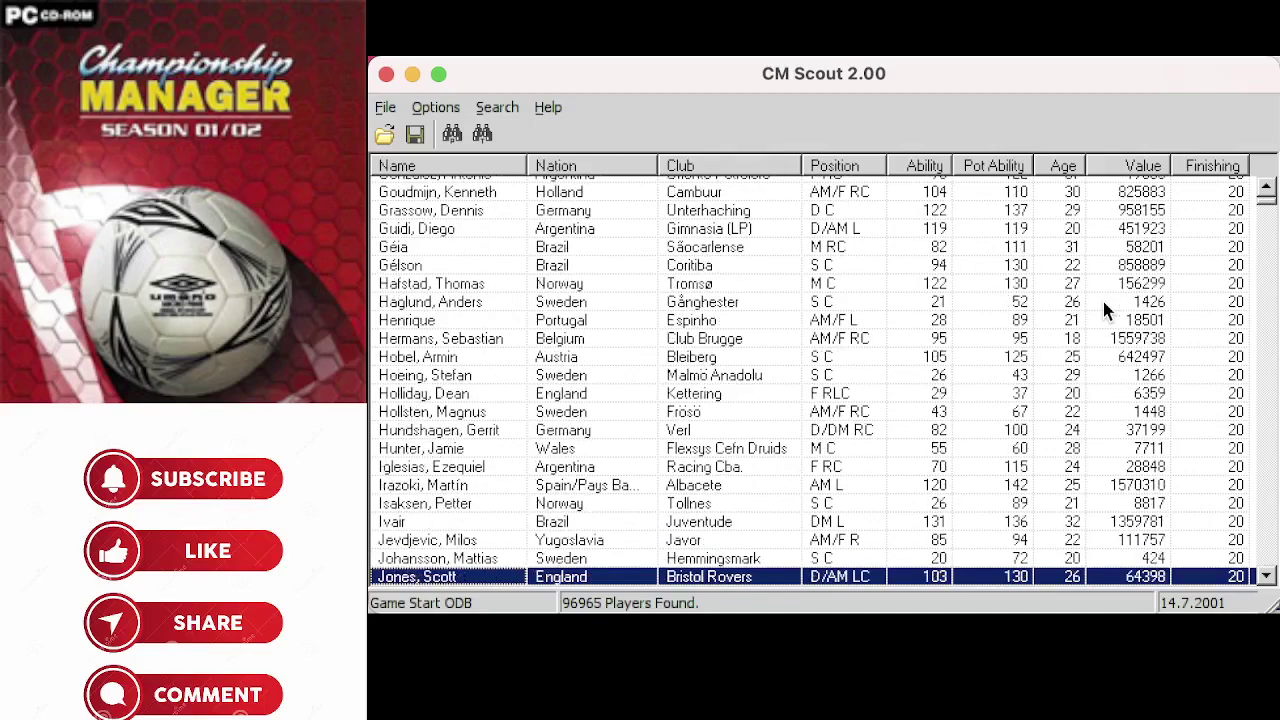
key("Down")
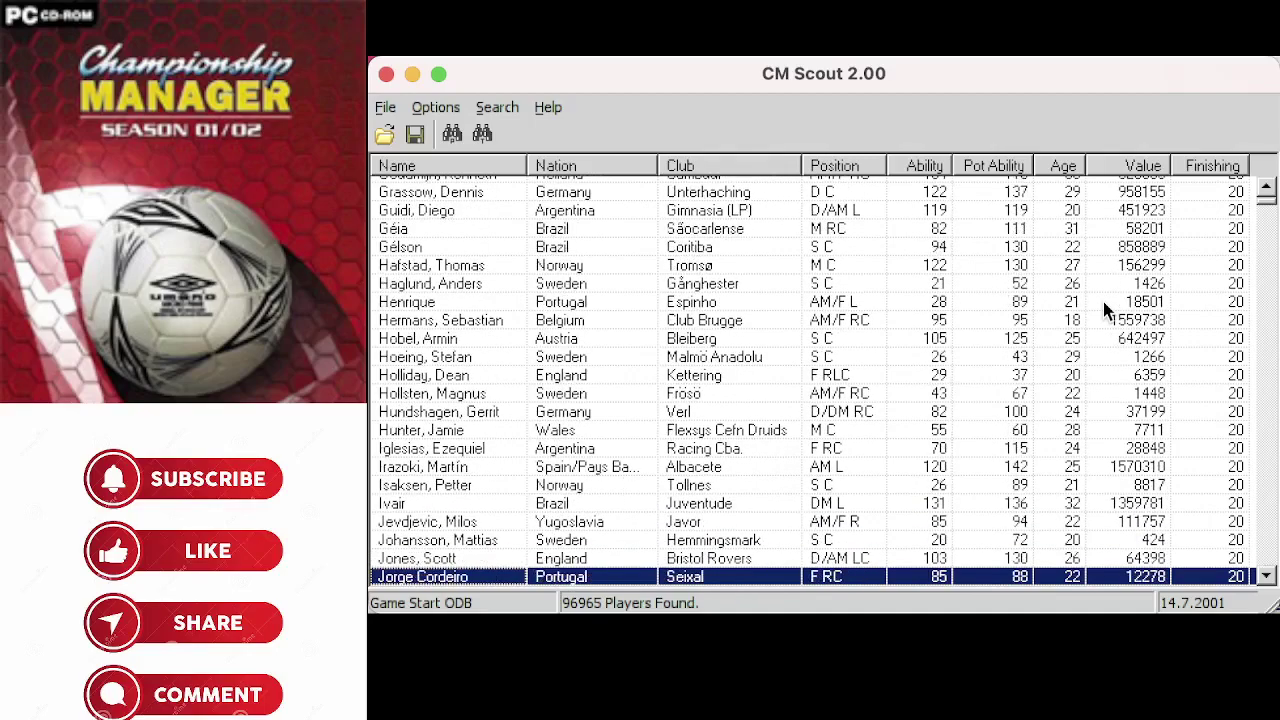
key("Up")
key("Up")
key("Up")
key("Up")
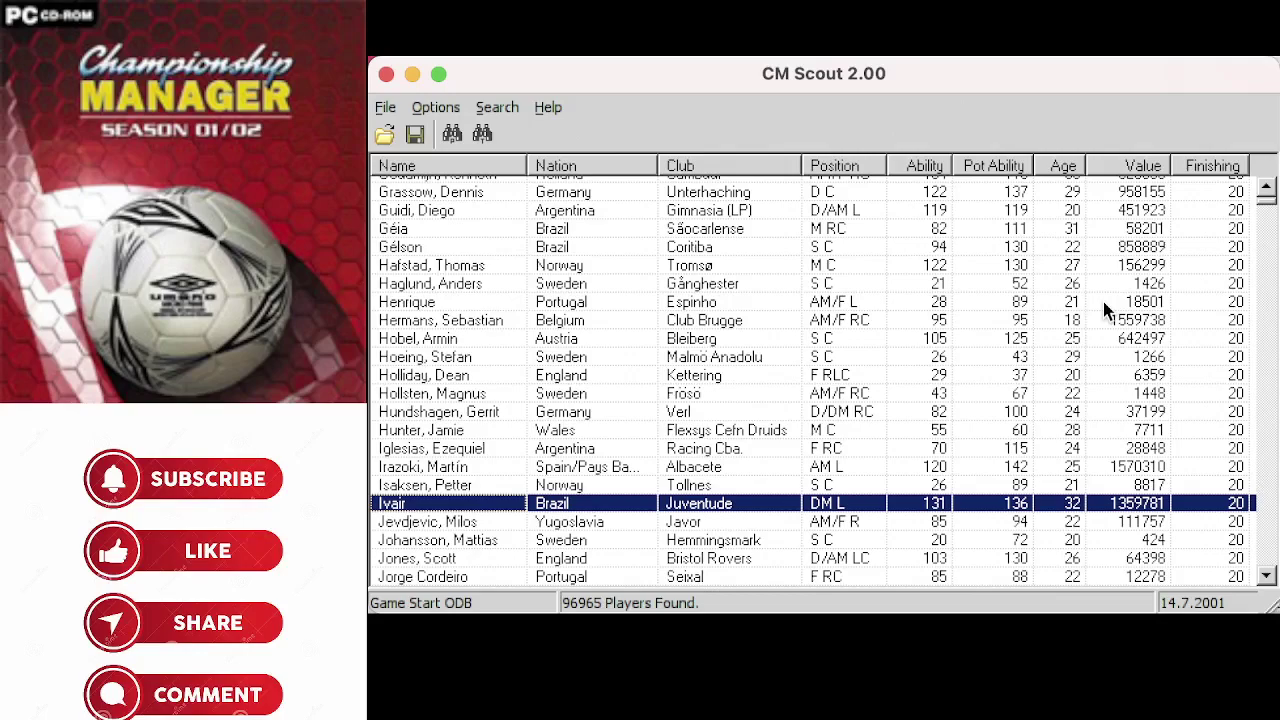
Replace the Finishing column with Home Rep in the player list's column preferences.
left_click(436, 108)
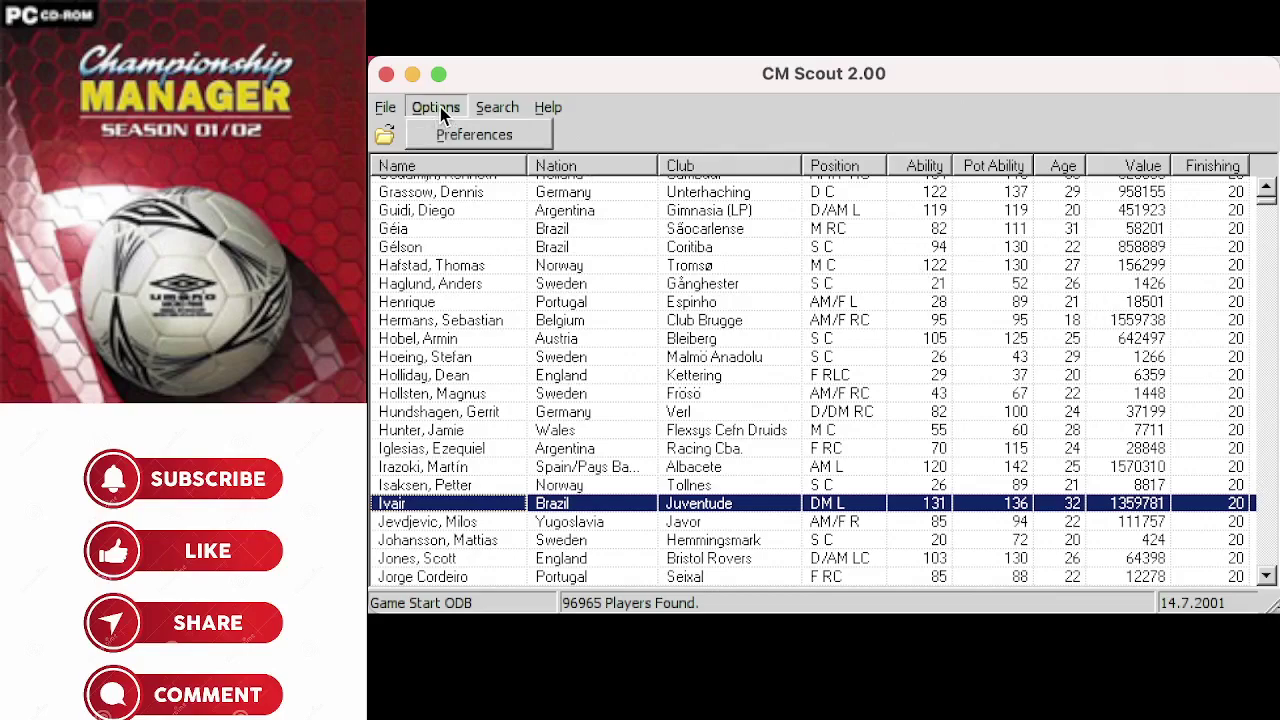
left_click(450, 141)
scroll(838, 424, "down", 7)
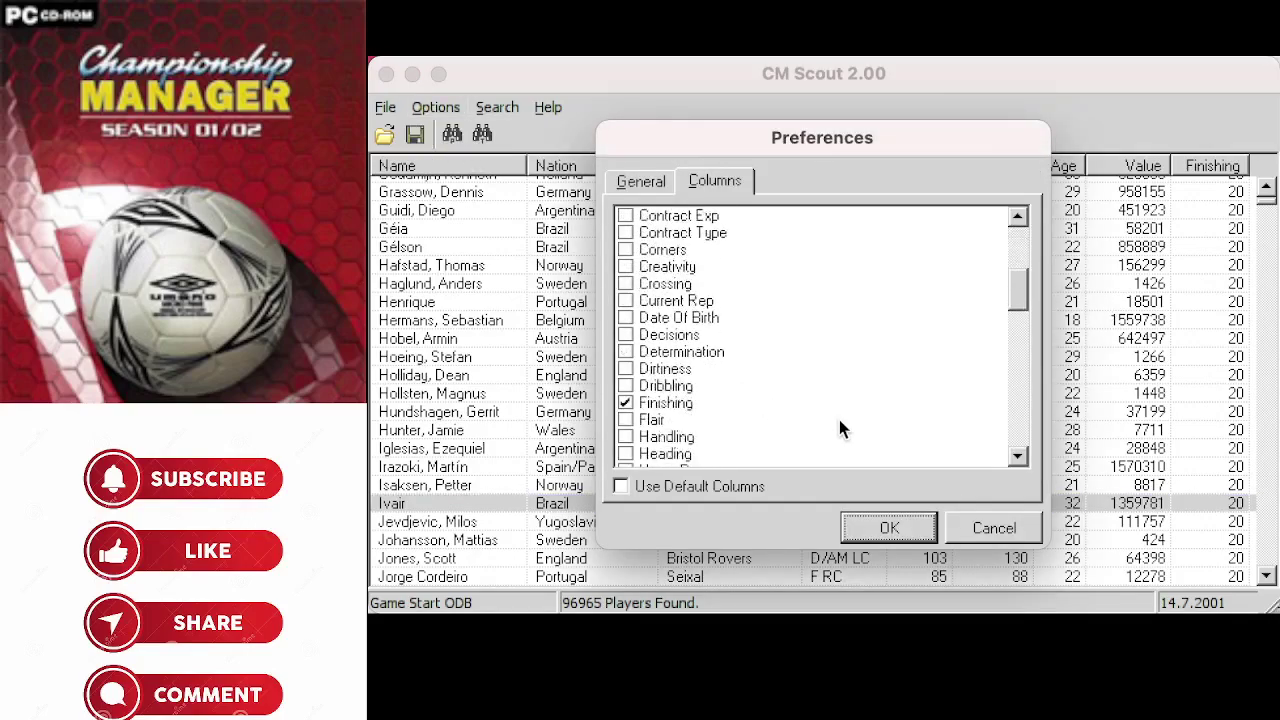
scroll(838, 424, "up", 1)
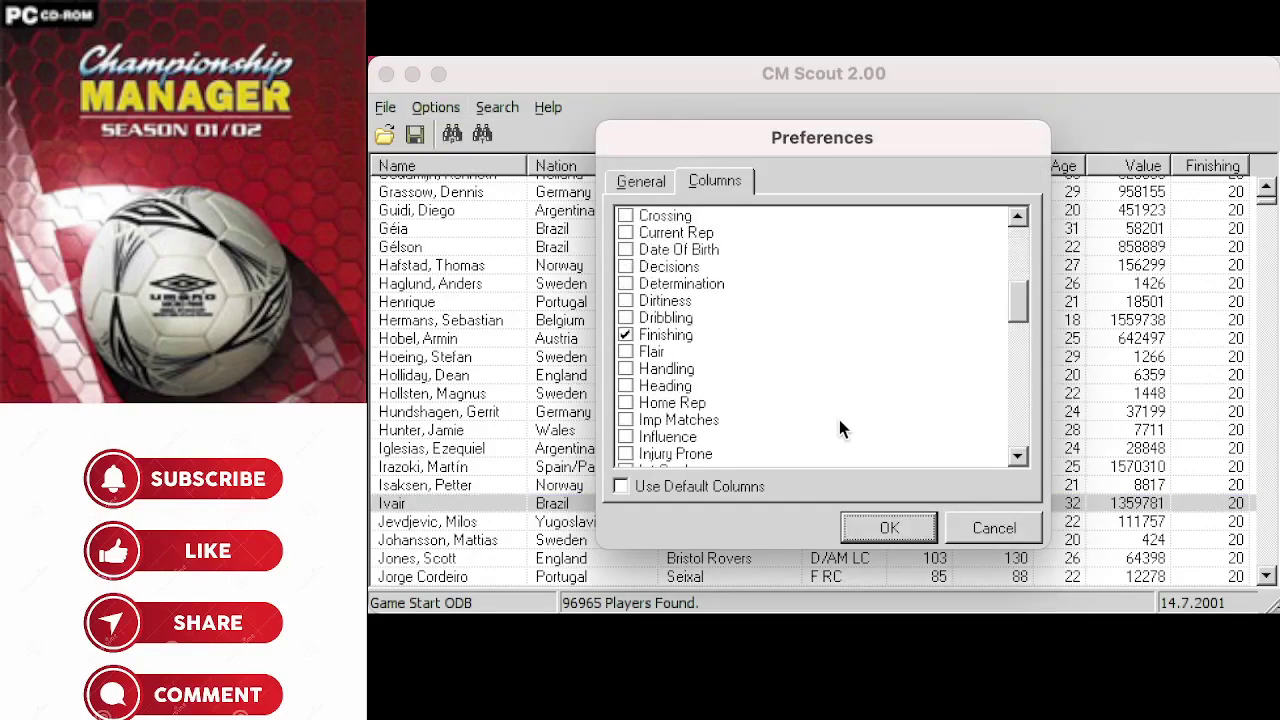
left_click(626, 335)
scroll(817, 400, "down", 4)
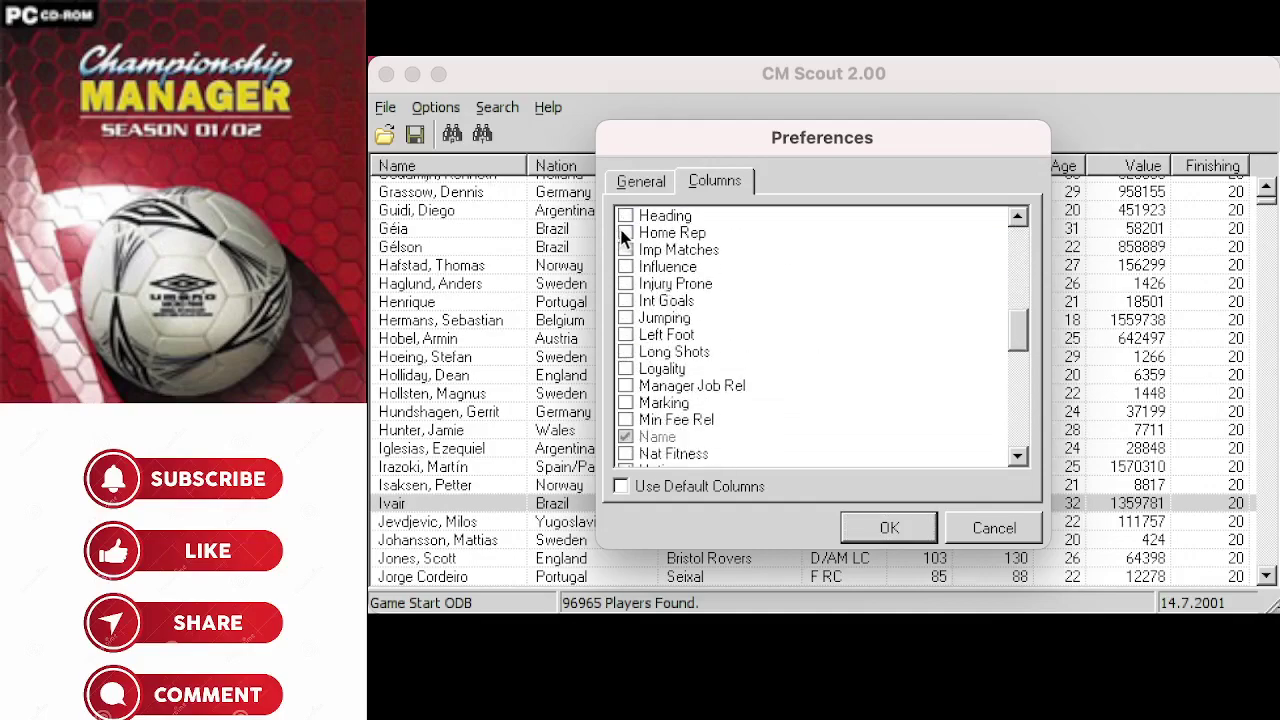
left_click(626, 232)
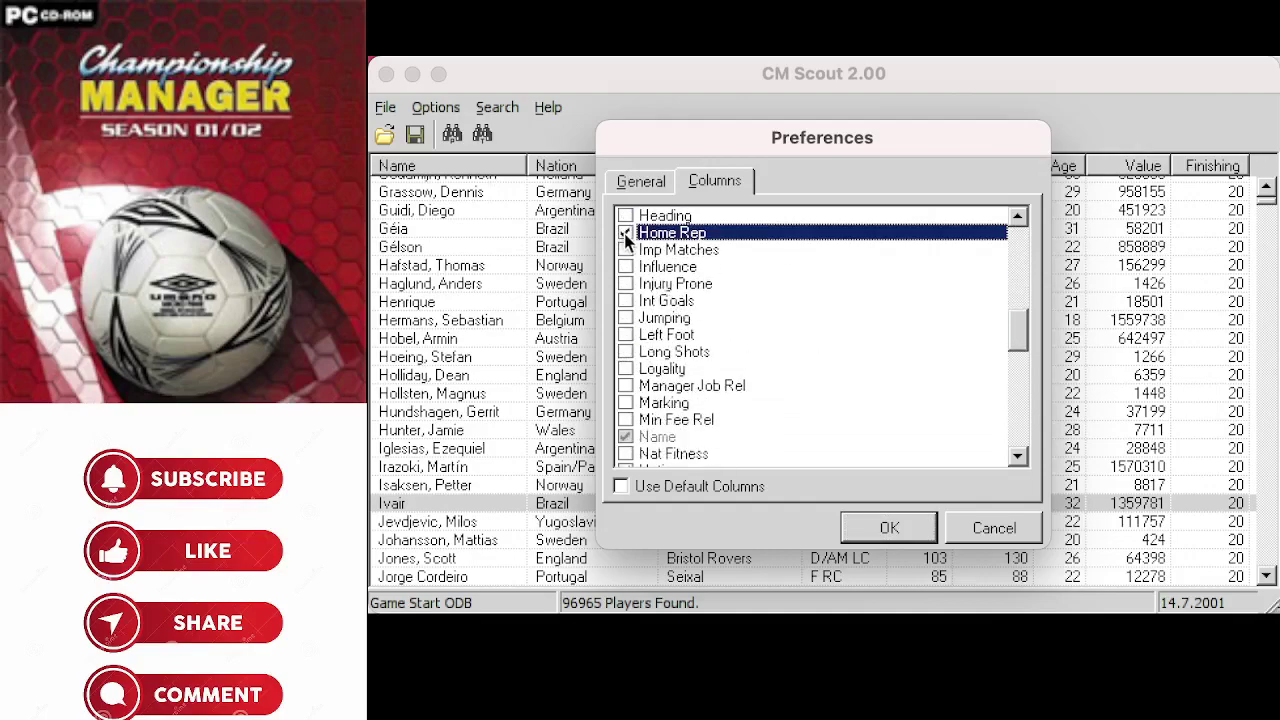
left_click(915, 536)
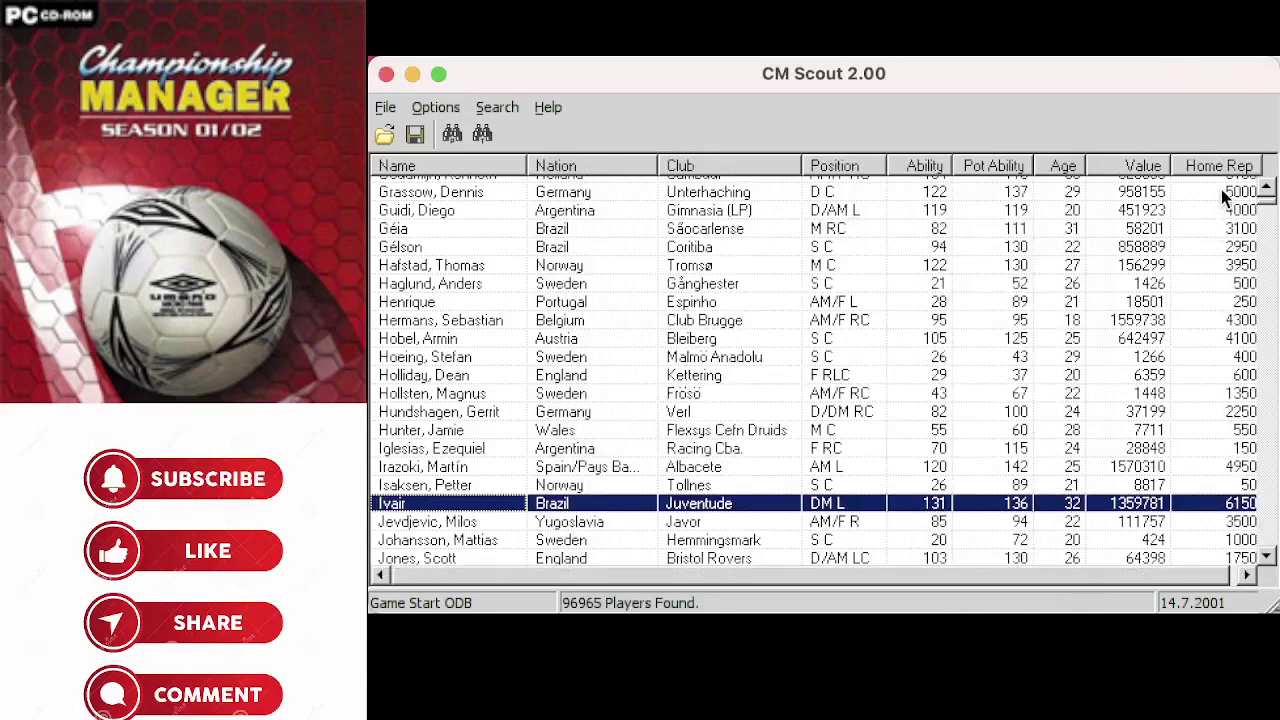
Sort the players by Home Rep, highest first, and select George Weah near the start of the list.
left_click(1234, 166)
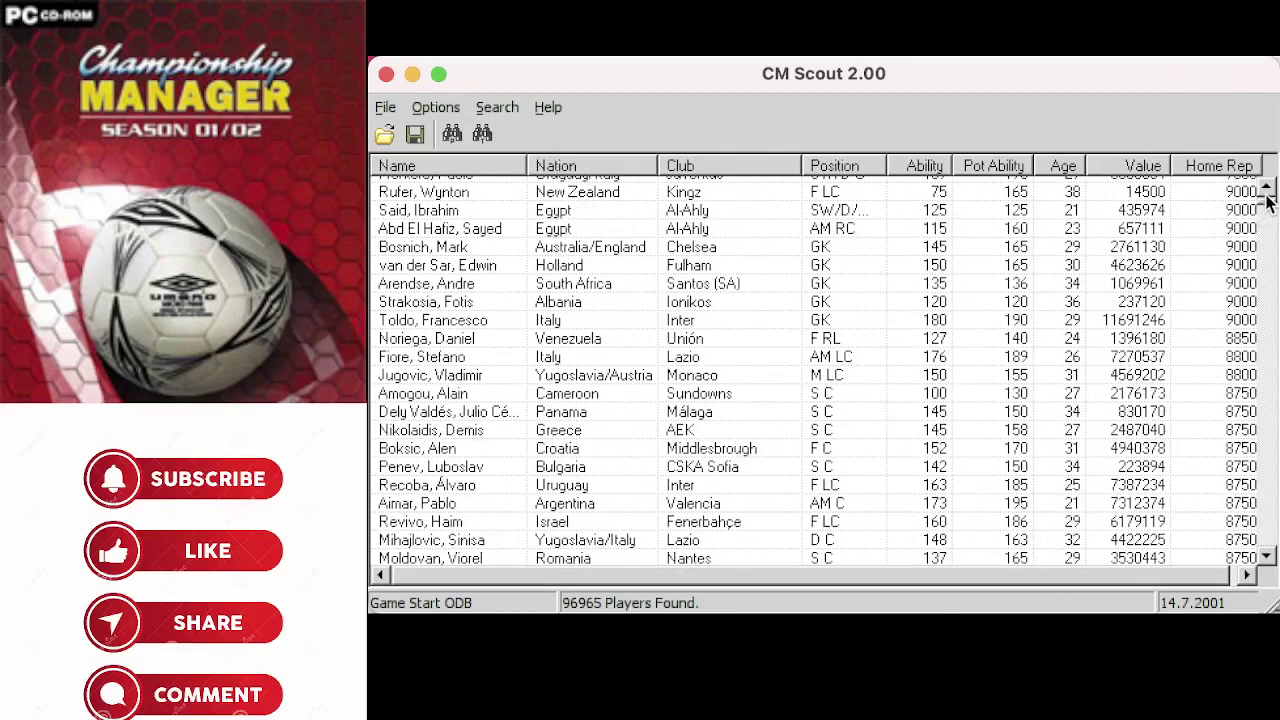
left_click_drag(1266, 200, 1266, 200)
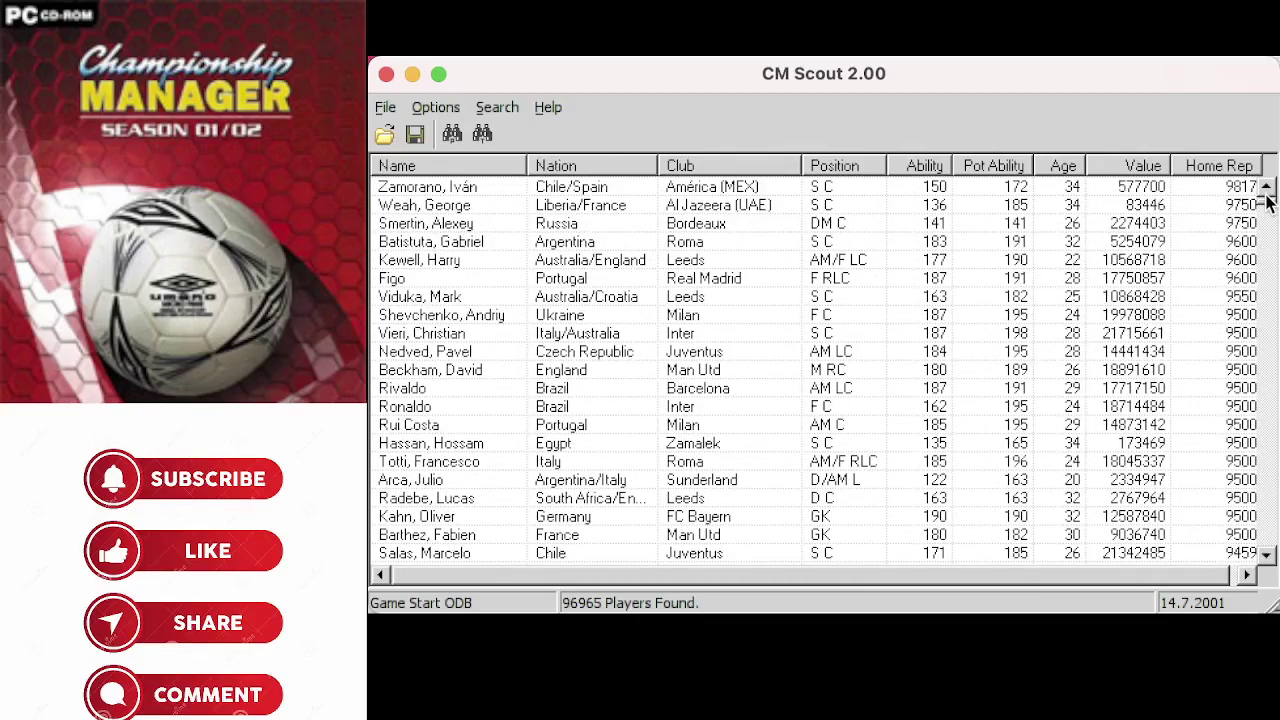
scroll(1149, 236, "up", 1)
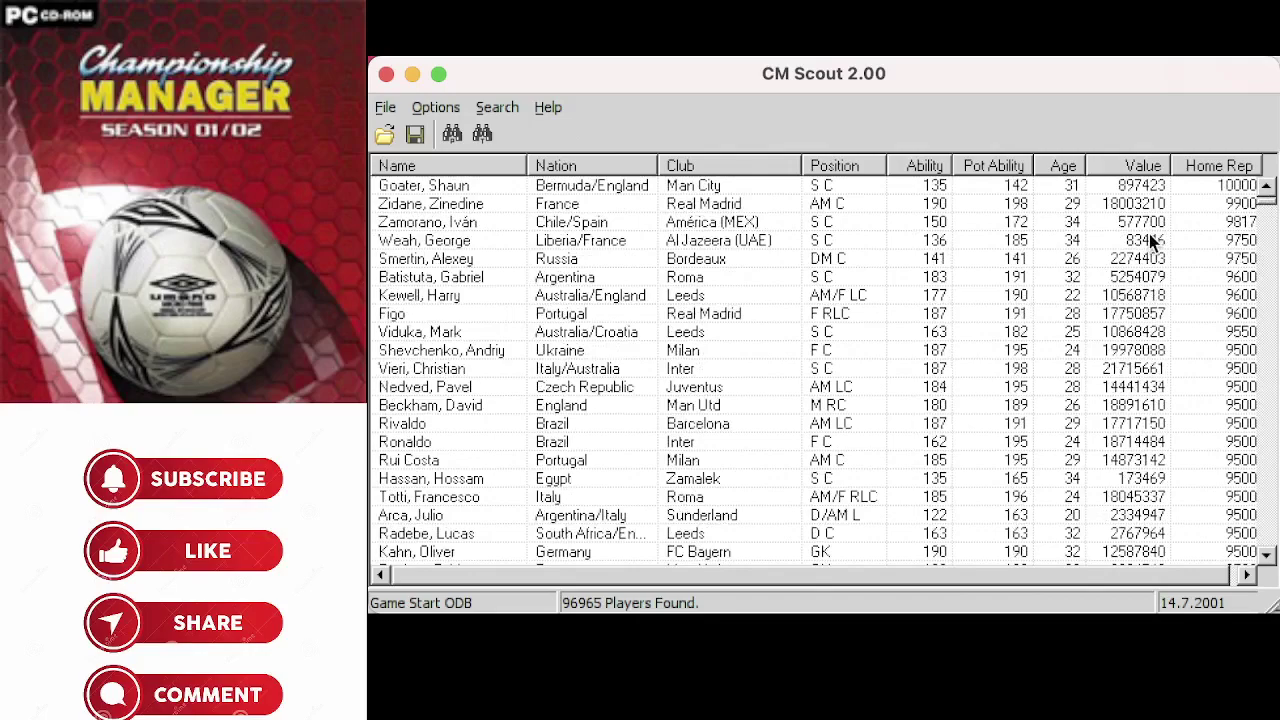
left_click(1149, 240)
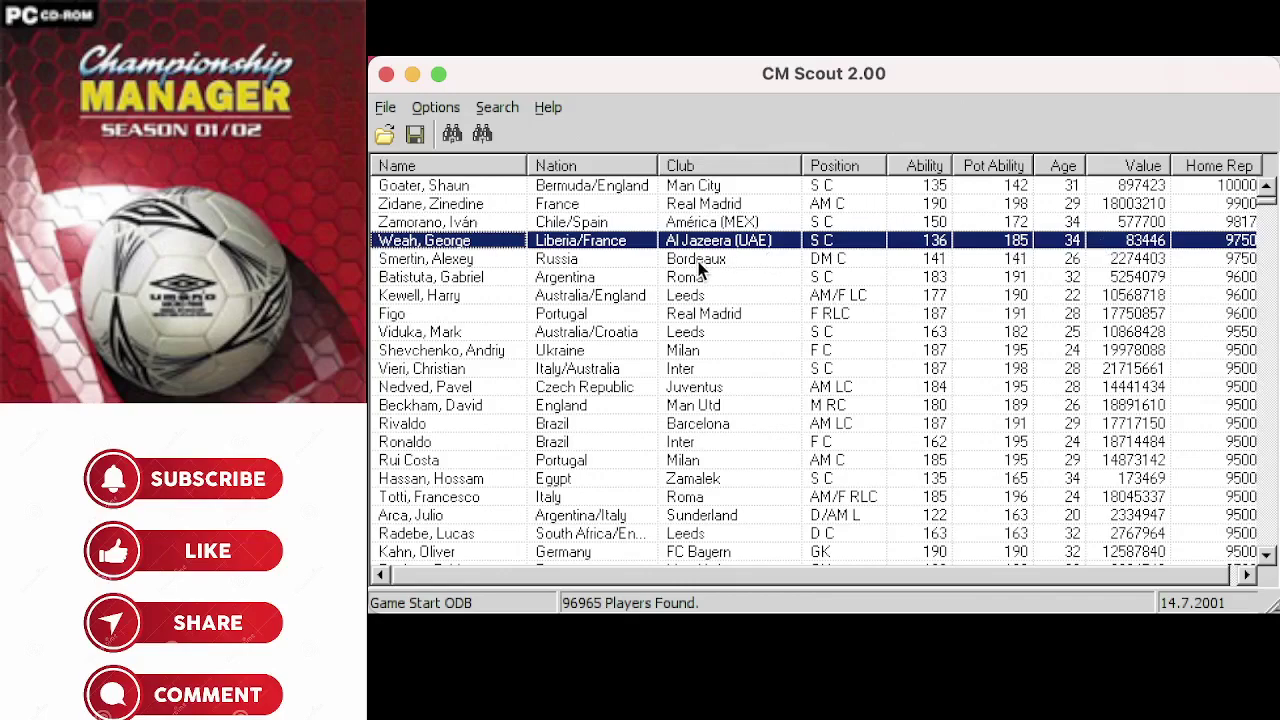
Replace the Home Rep column with Transfer Status in the player list's column preferences.
left_click(532, 262)
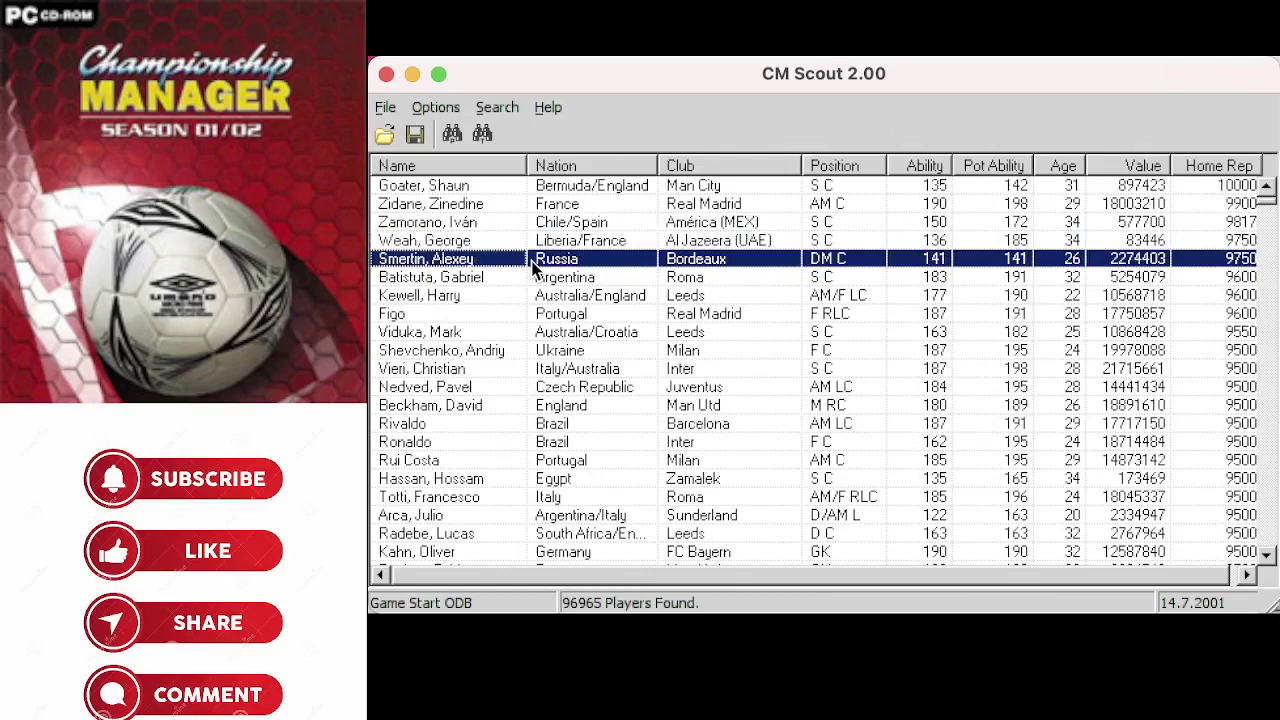
left_click(422, 107)
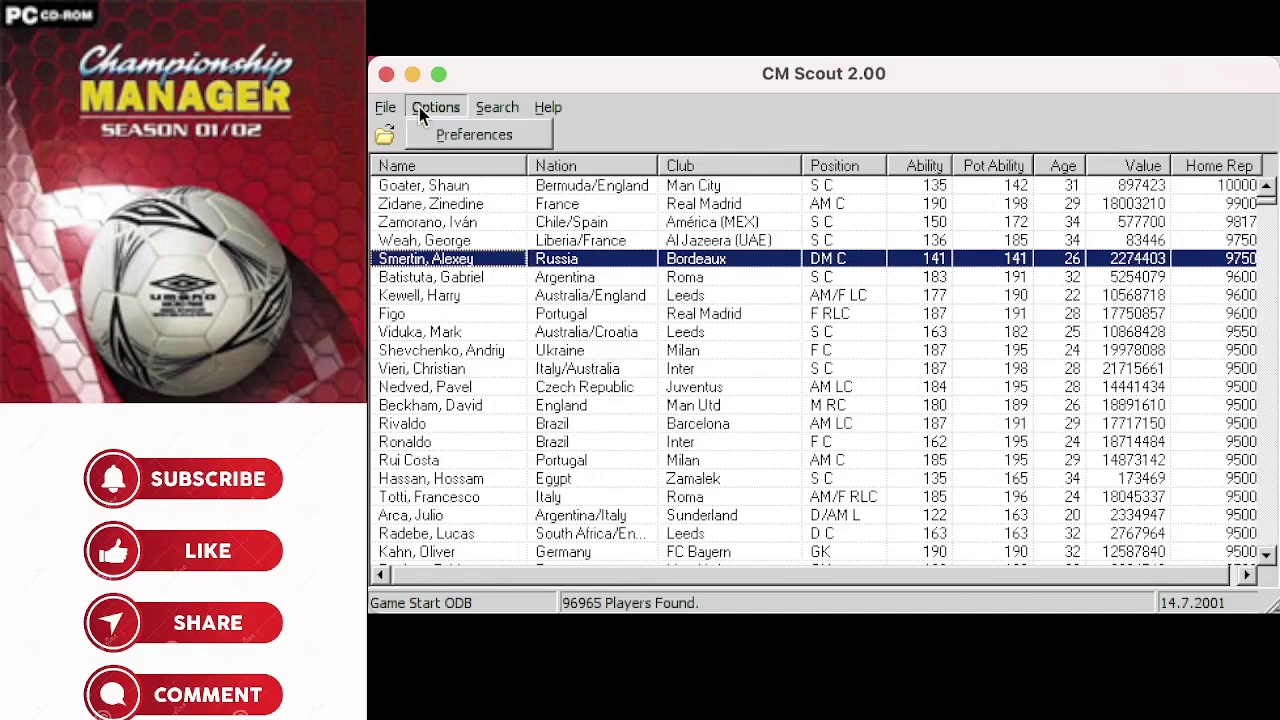
left_click(451, 140)
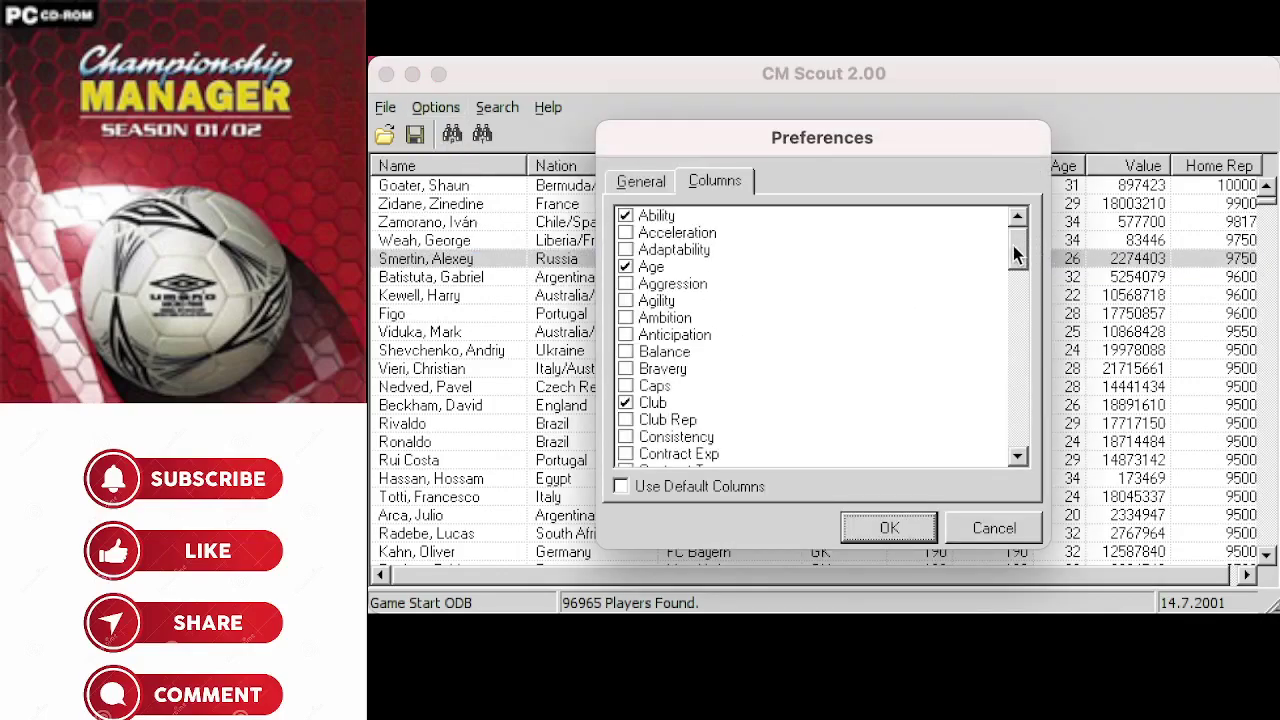
left_click_drag(1017, 245, 1017, 318)
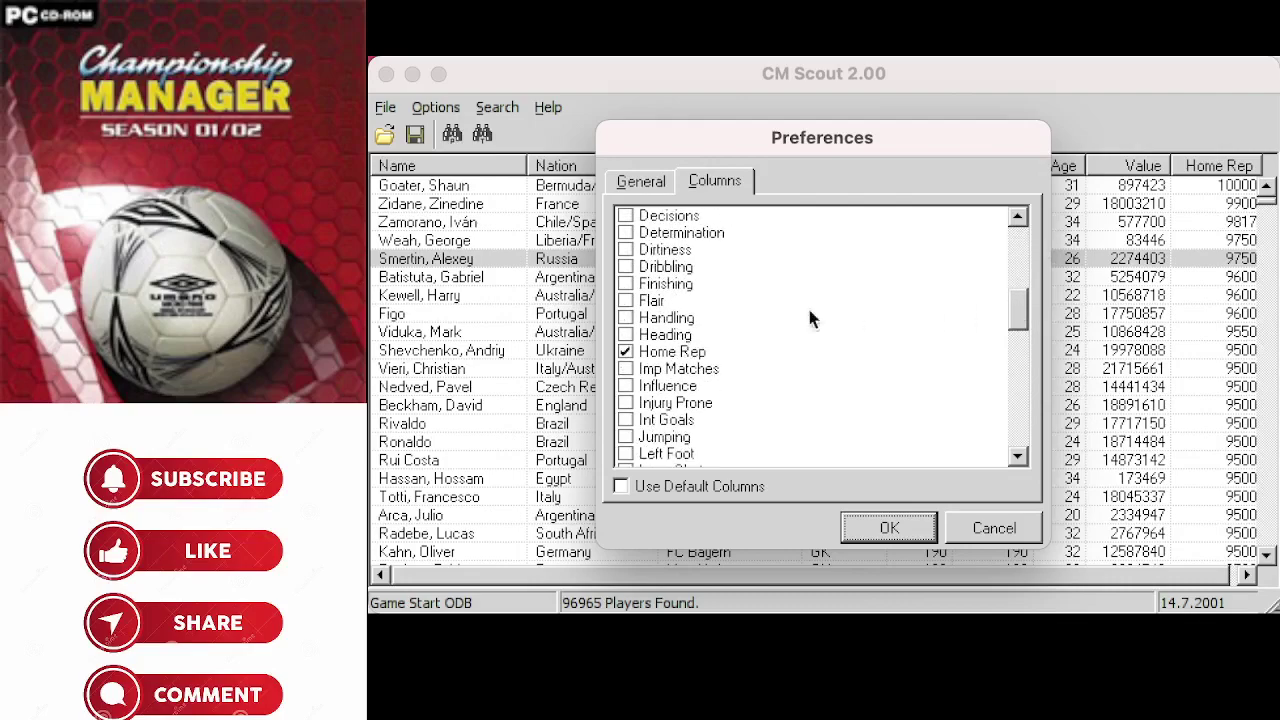
left_click(625, 351)
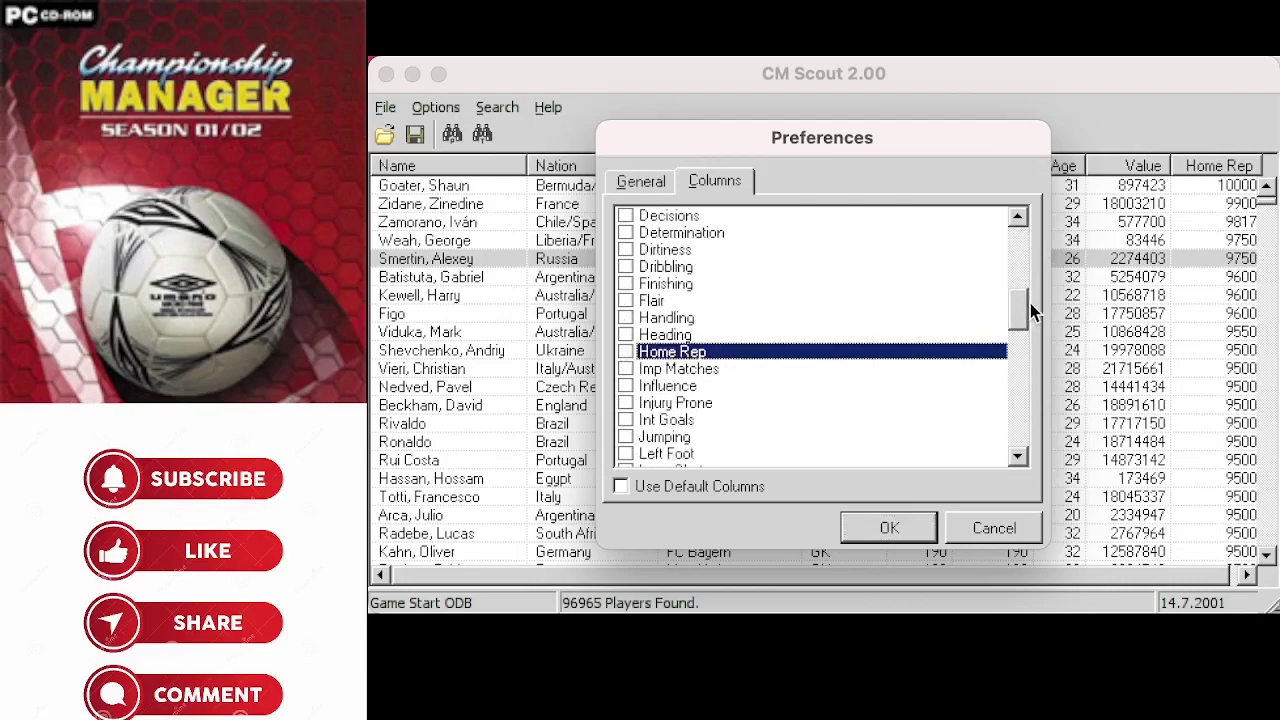
left_click_drag(1013, 313, 1015, 426)
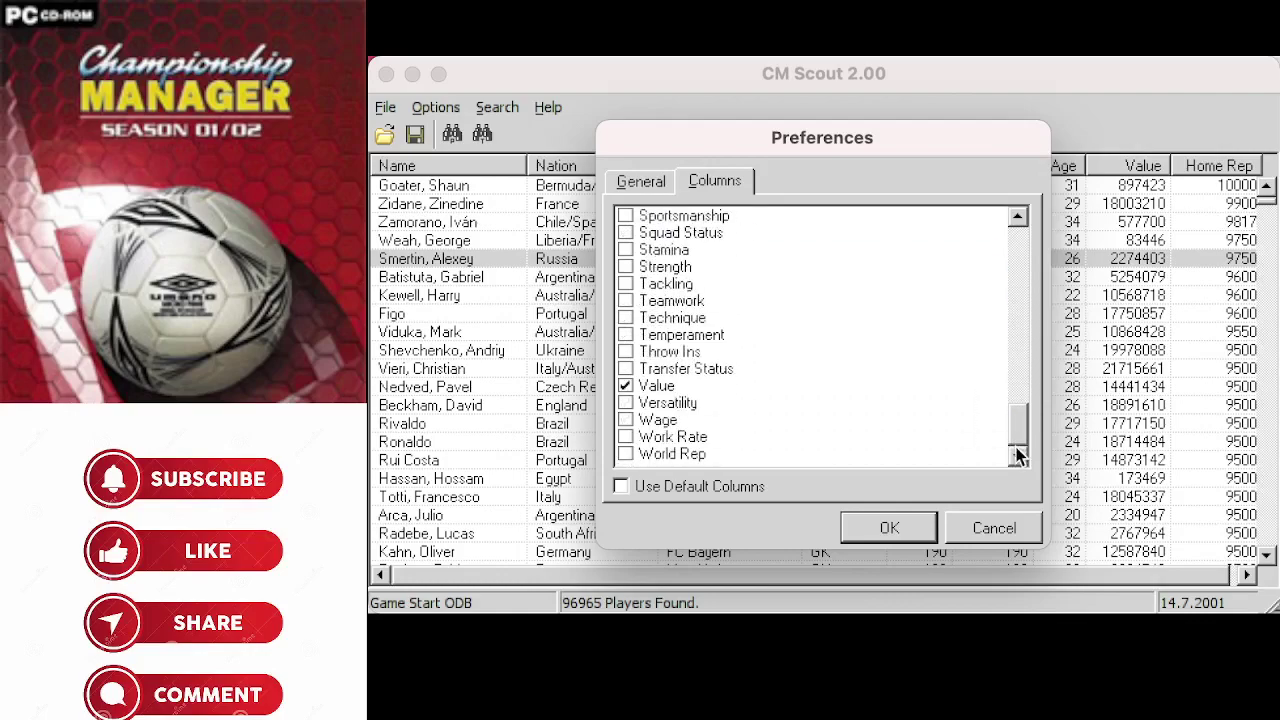
left_click(626, 370)
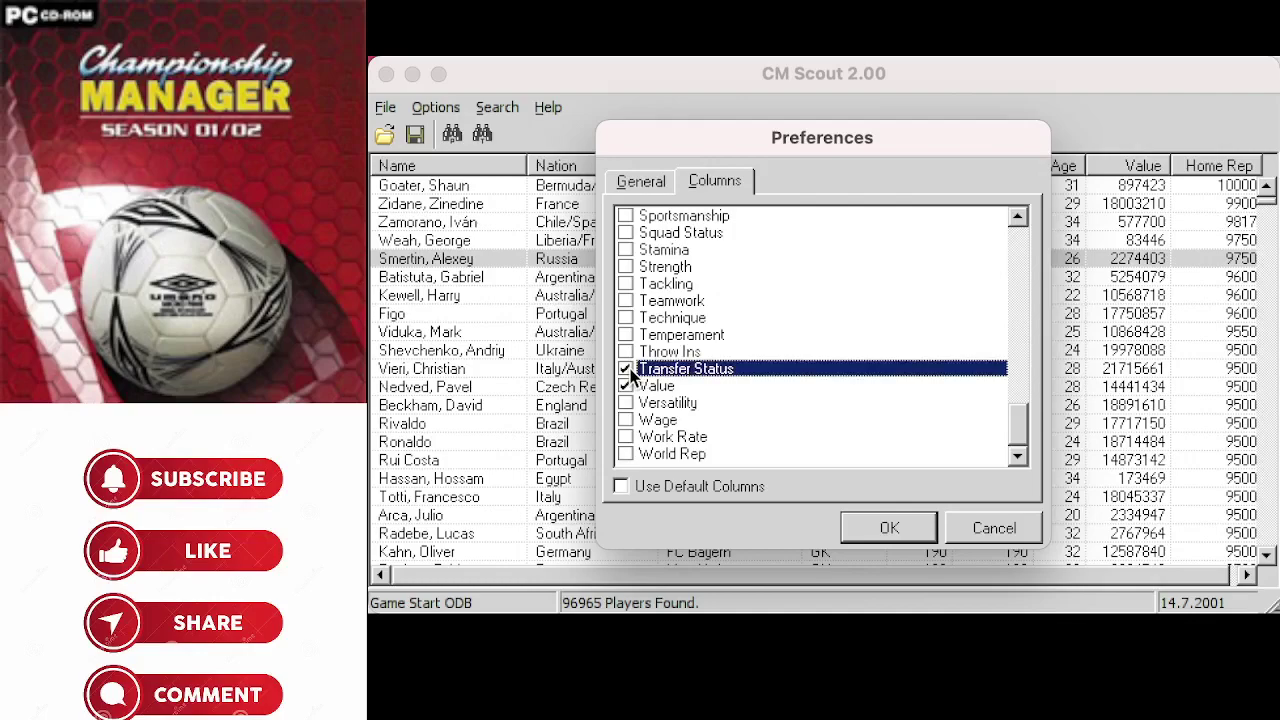
left_click(883, 530)
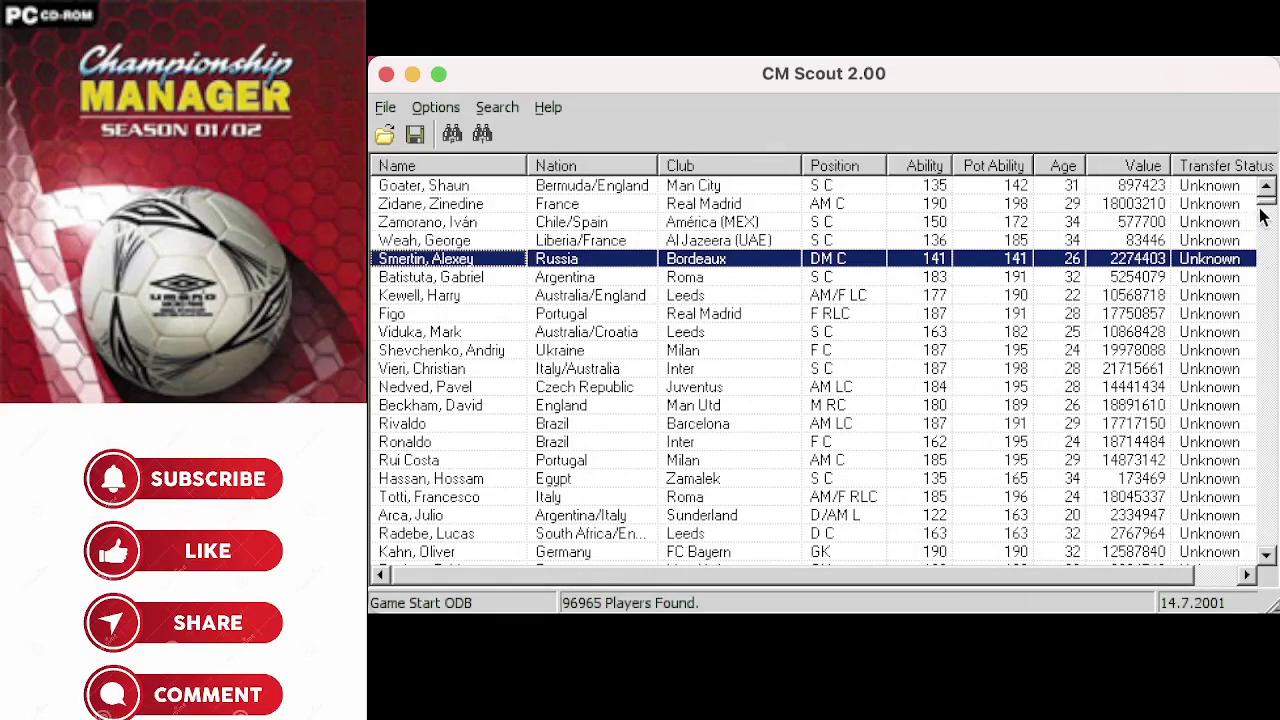
Sort the players by Transfer Status and browse the entries listed for loan.
mouse_move(1265, 207)
left_mouse_down()
mouse_move(1260, 230)
mouse_move(1266, 180)
mouse_move(1265, 197)
left_mouse_up()
left_click(1208, 164)
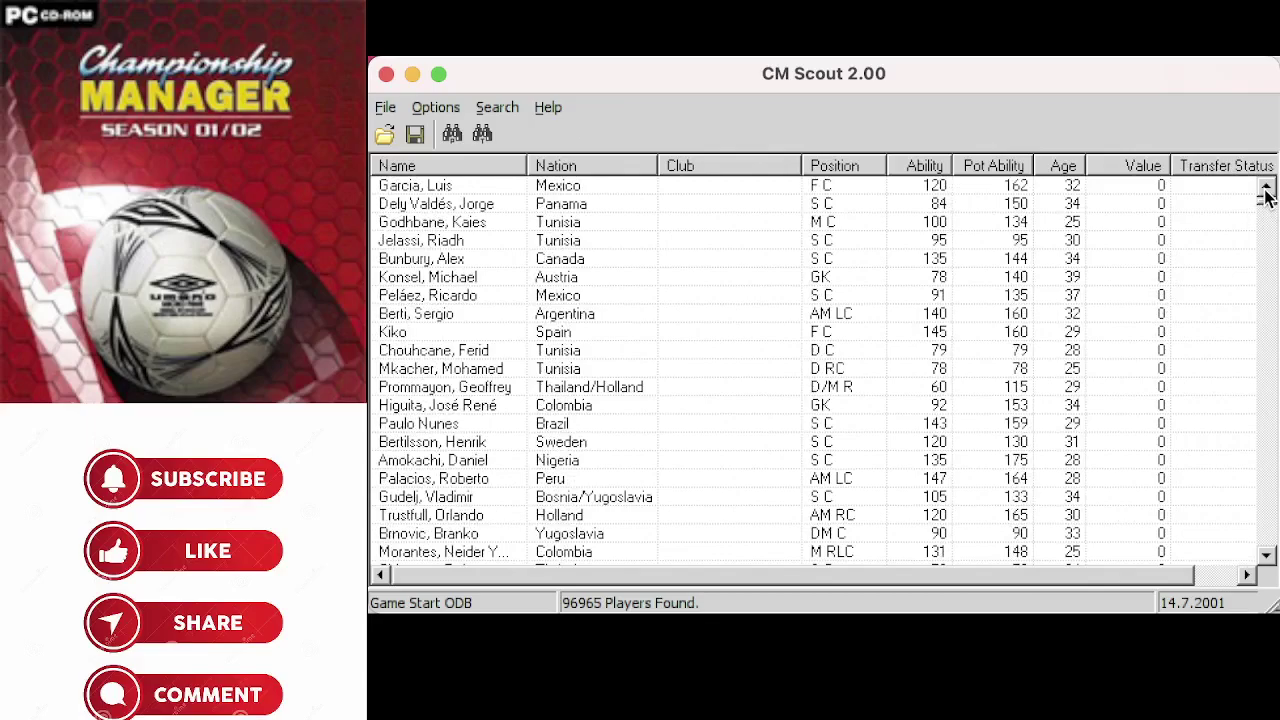
left_click_drag(1266, 203, 1263, 222)
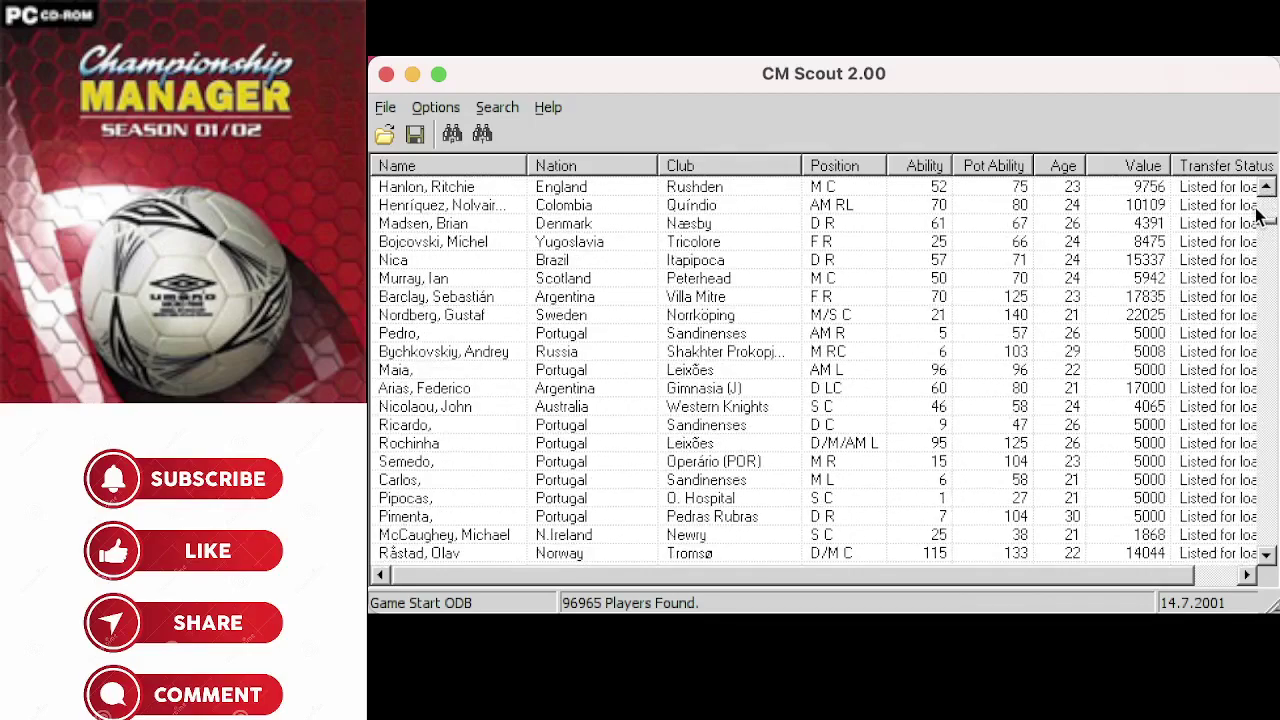
scroll(1266, 188, "up", 3)
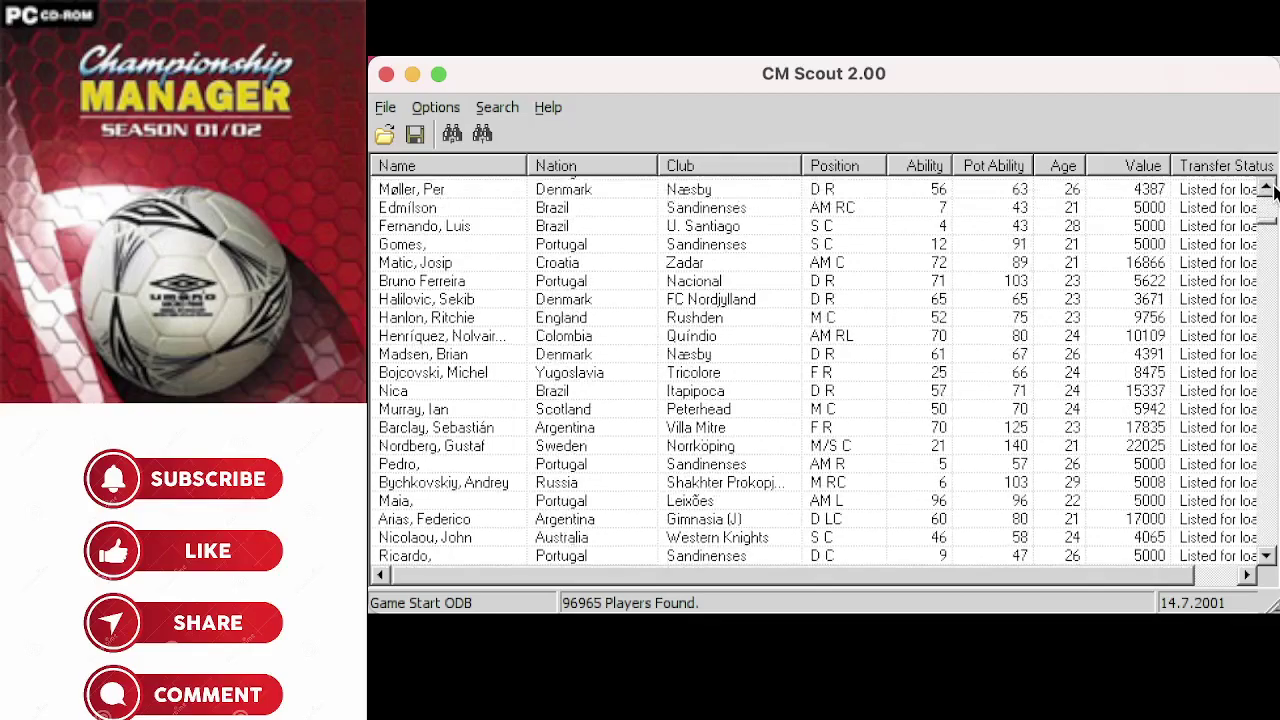
scroll(1274, 191, "up", 20)
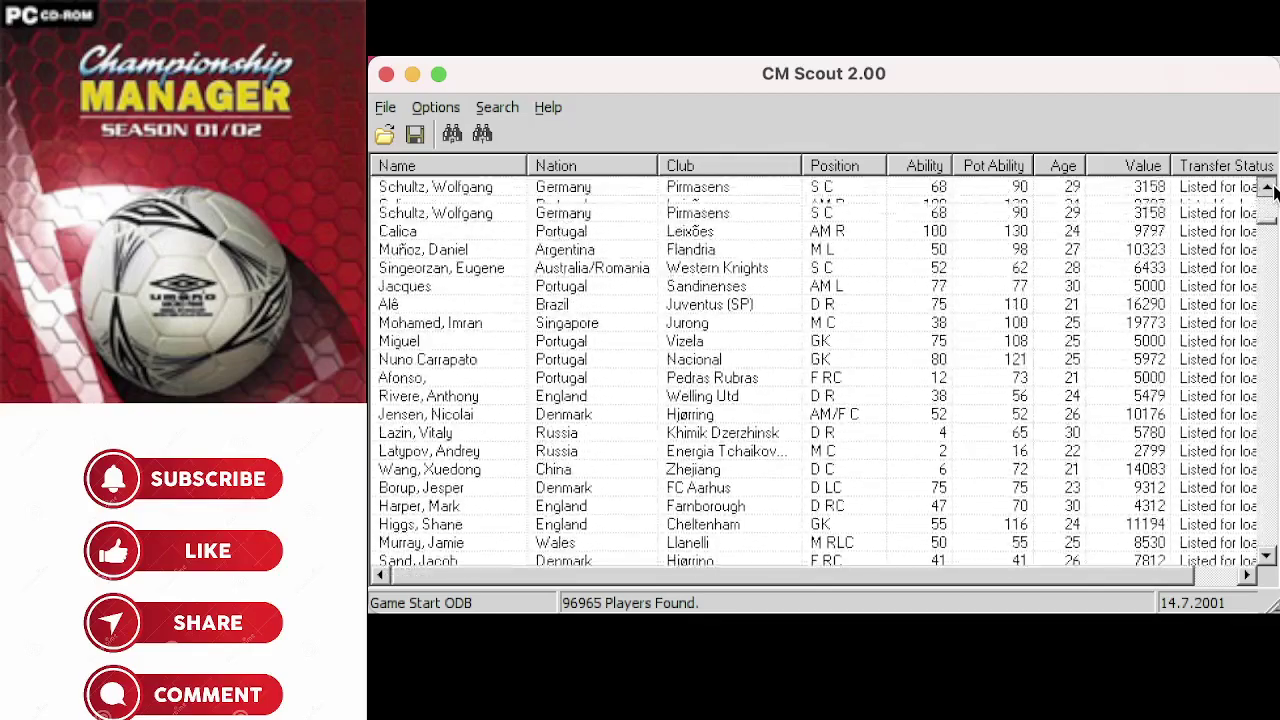
scroll(1274, 191, "up", 20)
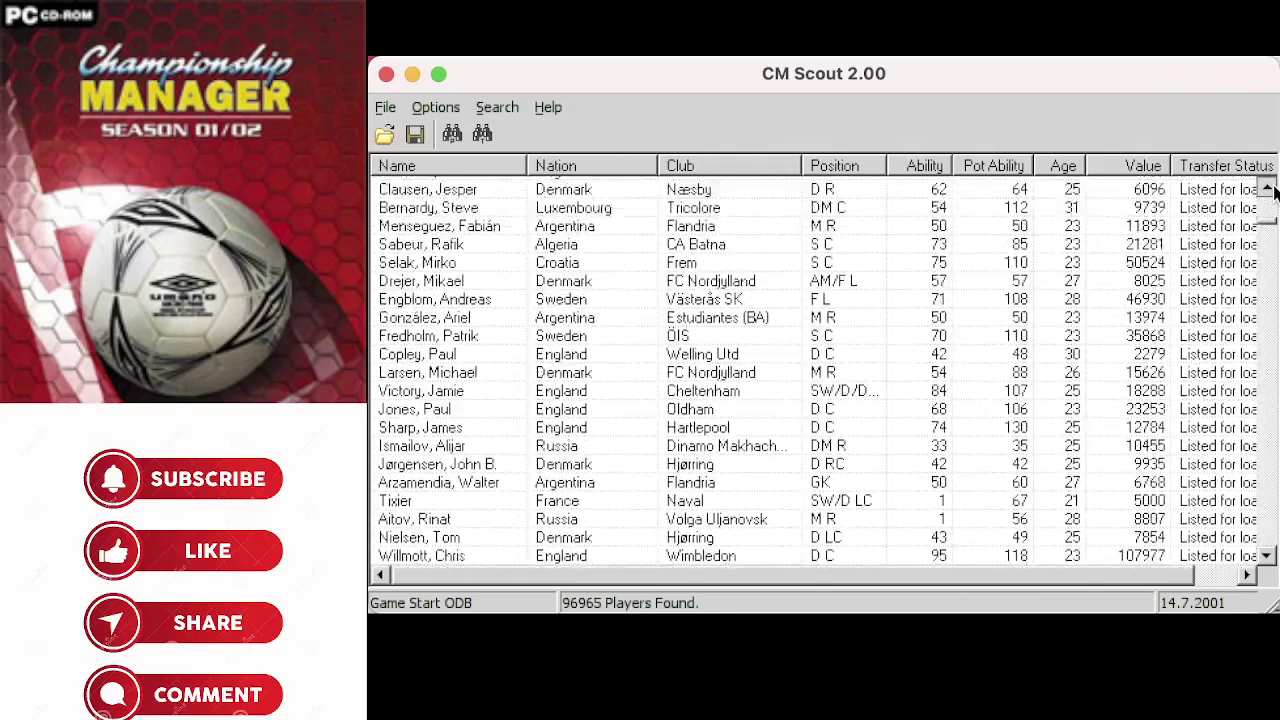
scroll(1274, 191, "up", 20)
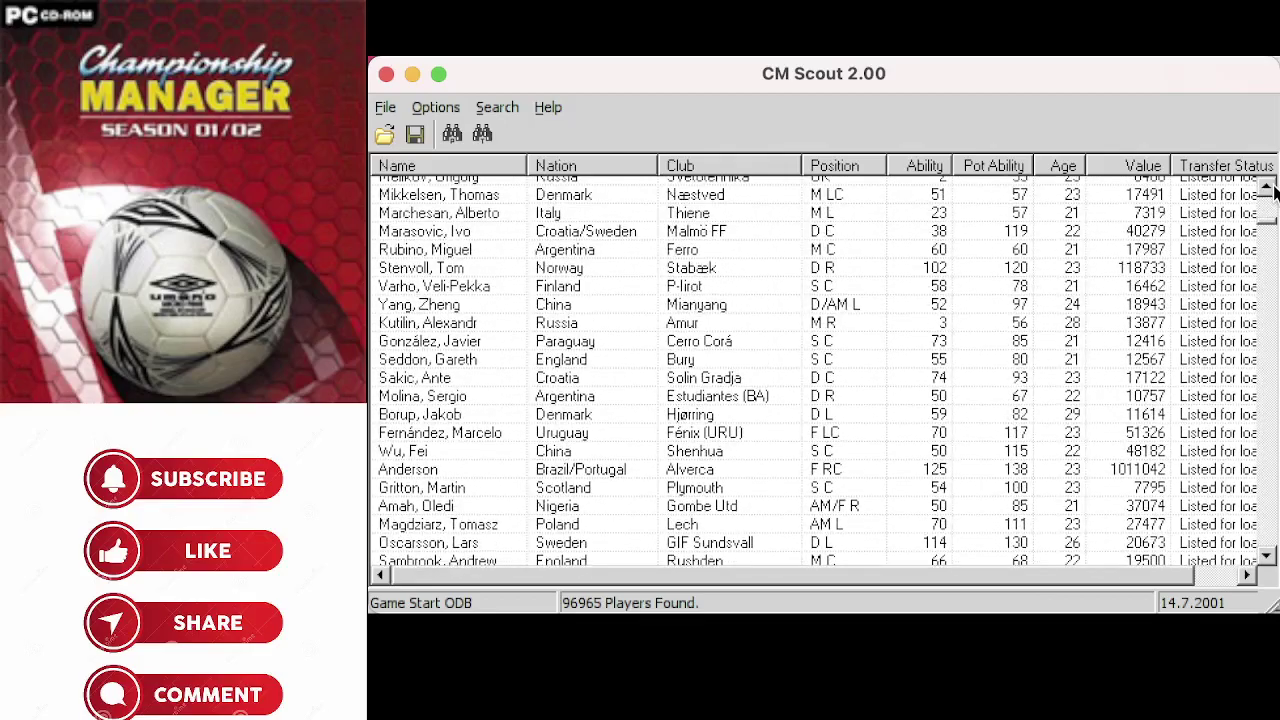
scroll(1274, 191, "up", 10)
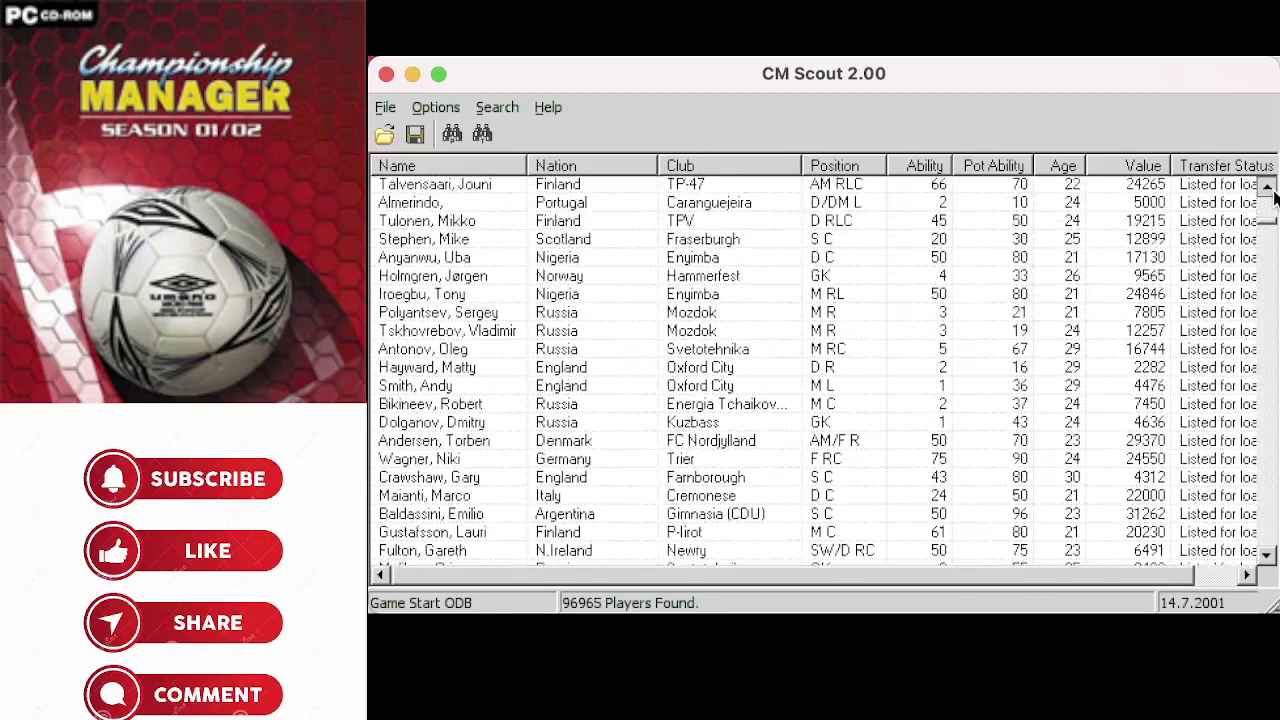
scroll(1274, 197, "up", 3)
Replace the Transfer Status column with Scout Rating in the player list's column preferences.
left_click(446, 110)
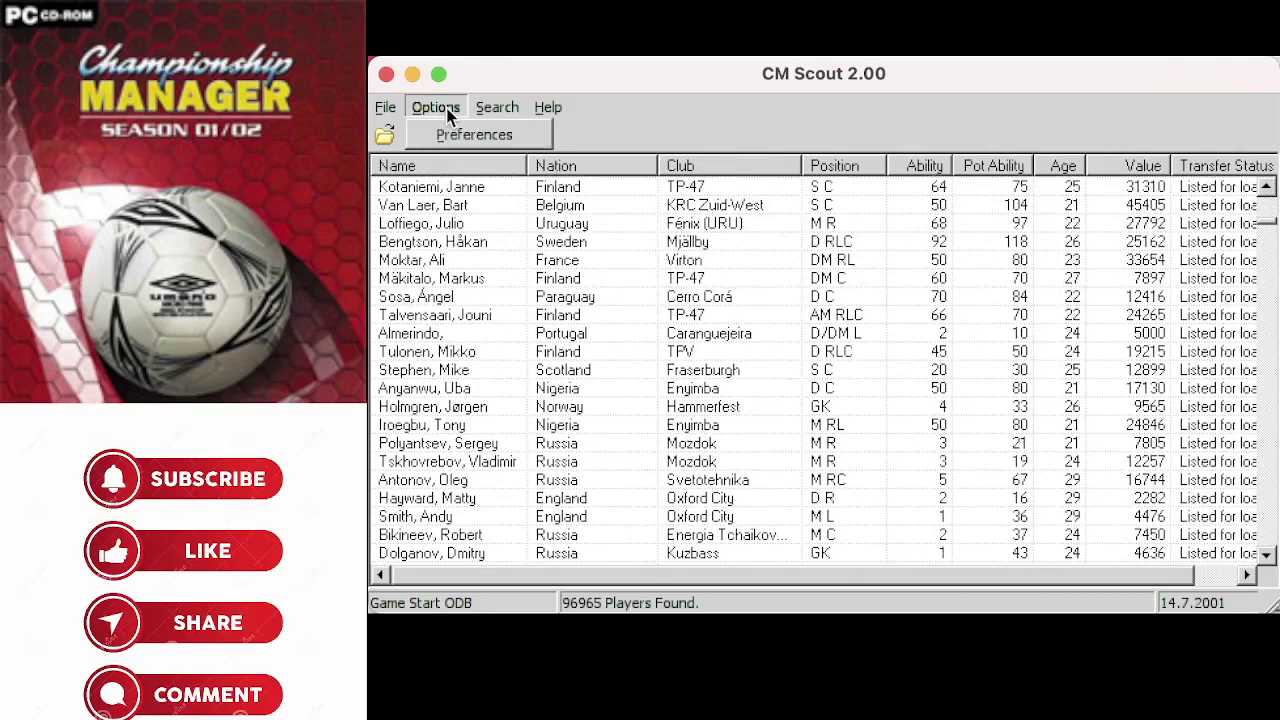
left_click(472, 134)
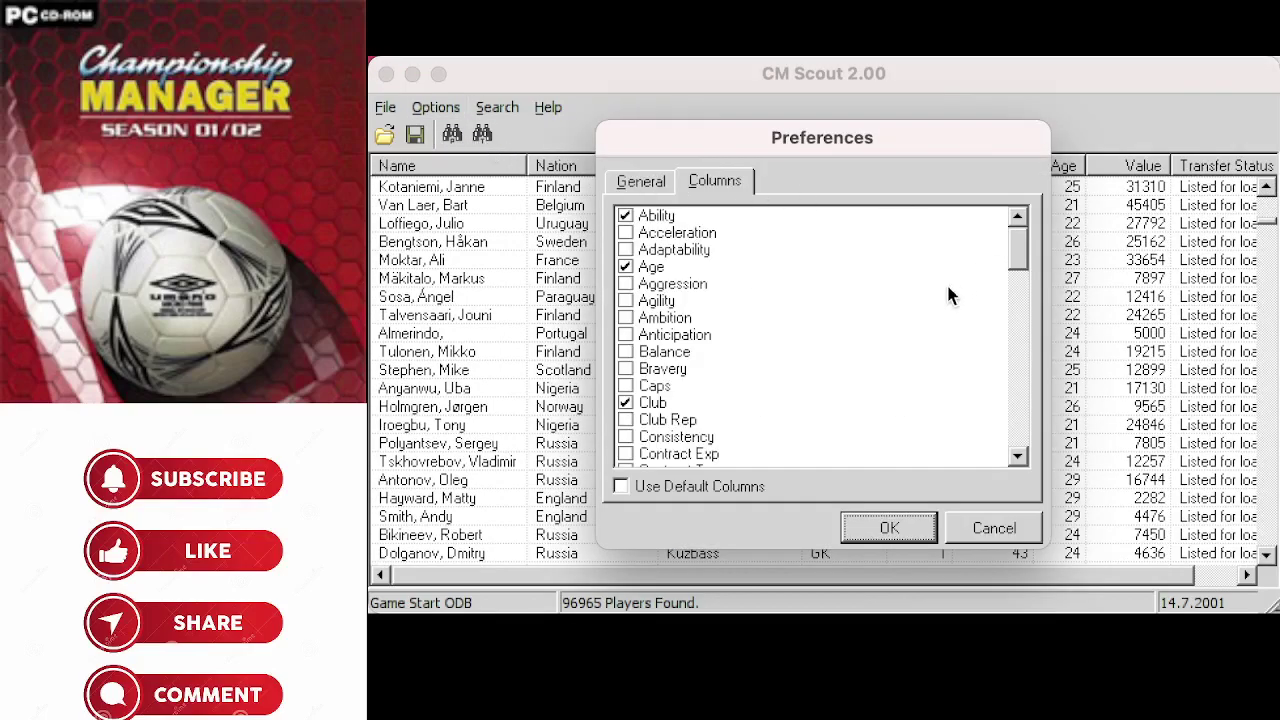
mouse_move(1017, 239)
left_mouse_down()
mouse_move(1014, 420)
mouse_move(1017, 238)
left_mouse_up()
scroll(1020, 446, "down", 18)
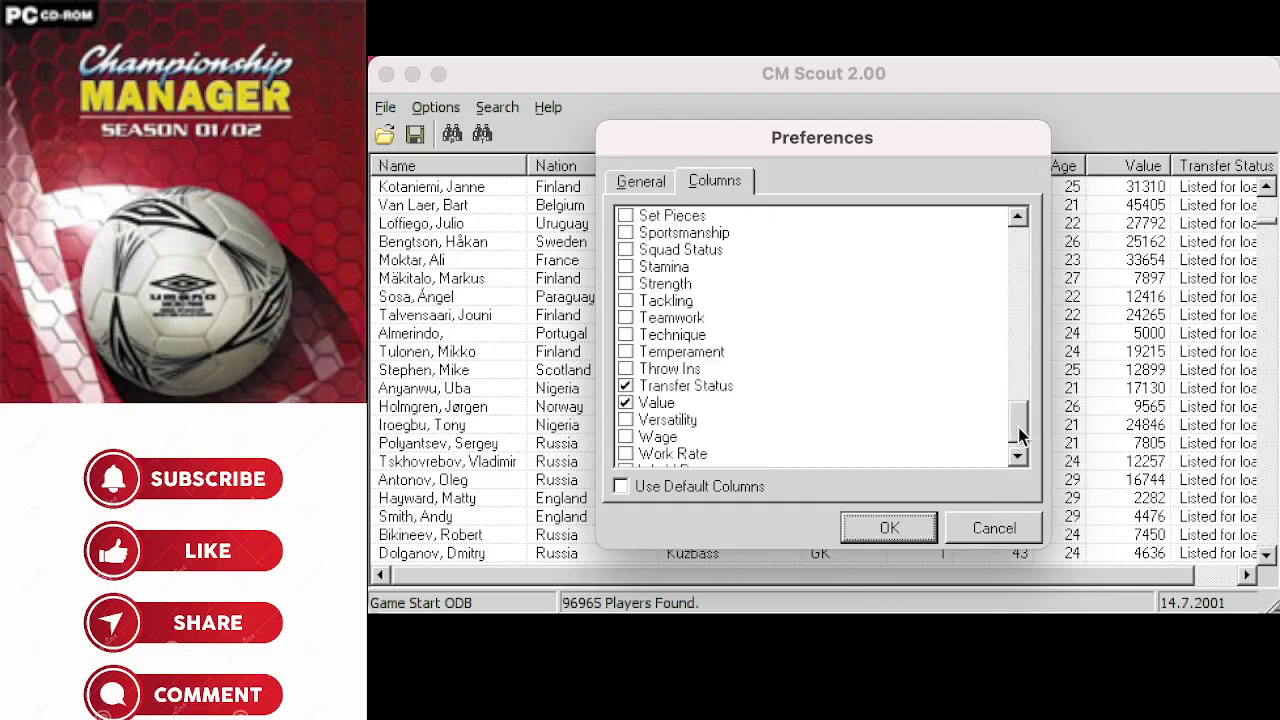
left_click(626, 388)
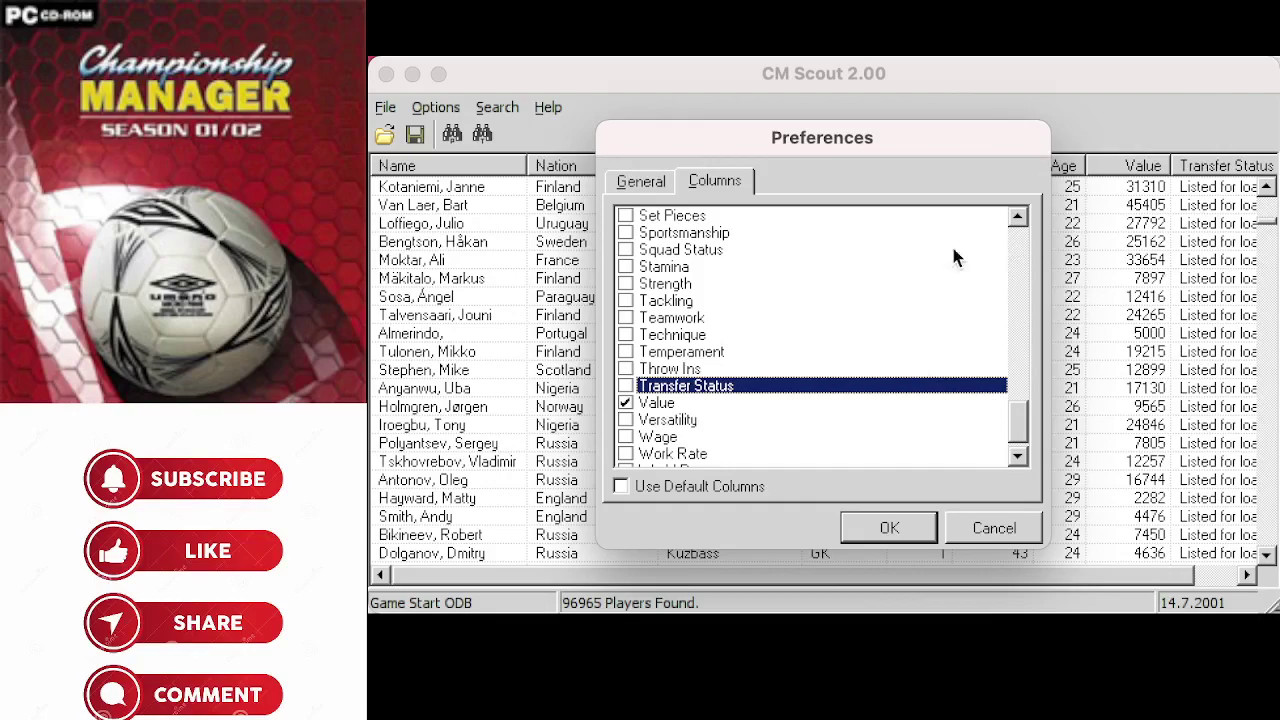
left_click(1020, 217)
left_click(1020, 217)
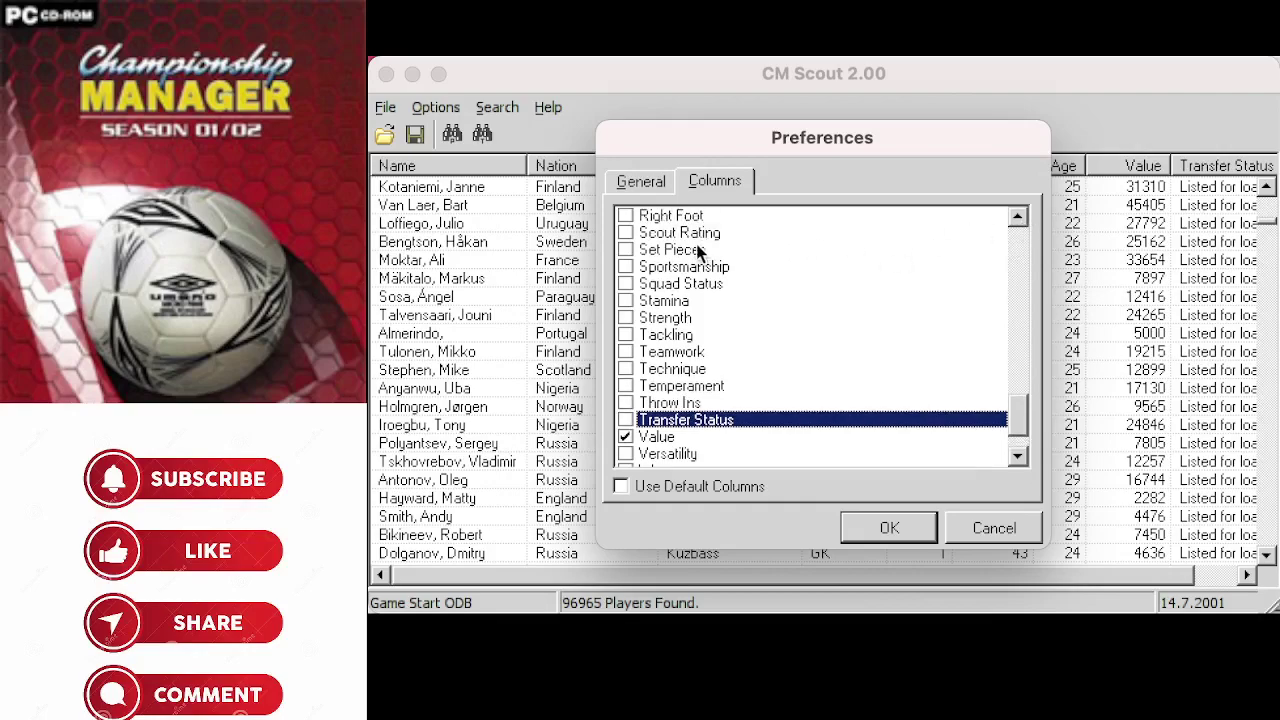
left_click(625, 232)
left_click(890, 530)
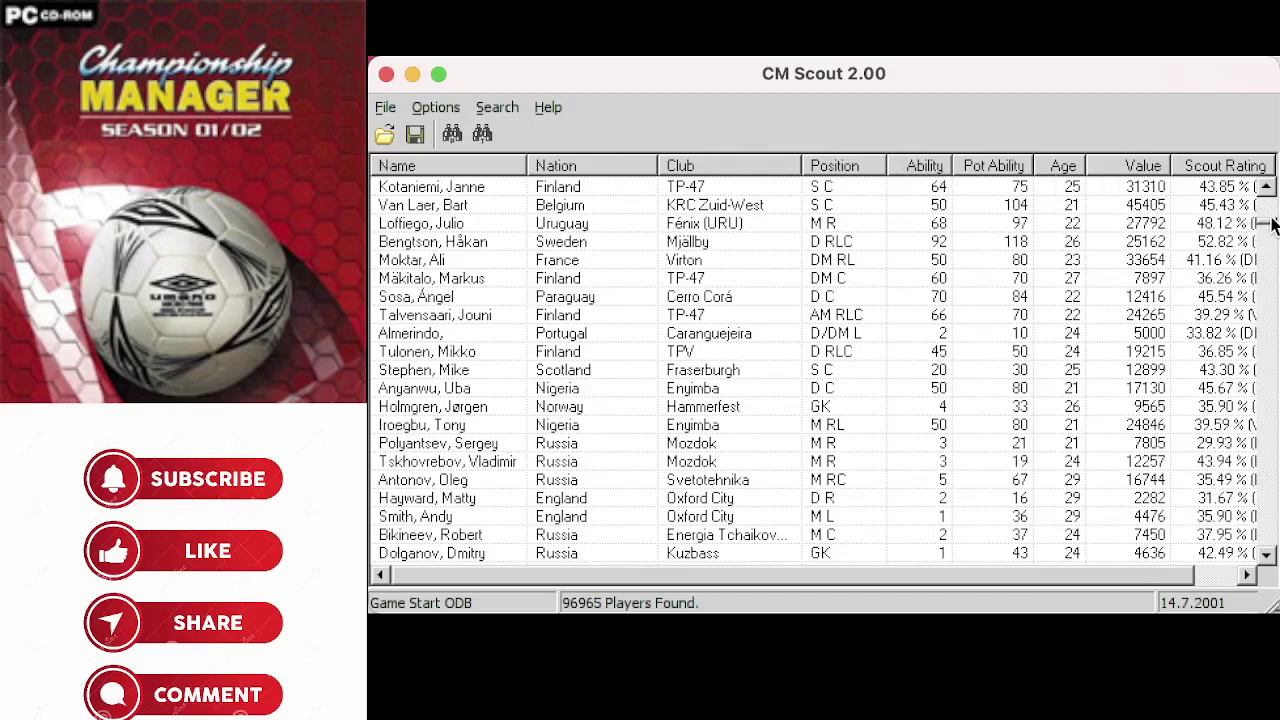
Sort the players by Ability and after that by Pot Ability, highest first, selecting the central defender at Olhanense.
left_click_drag(1272, 224, 1268, 192)
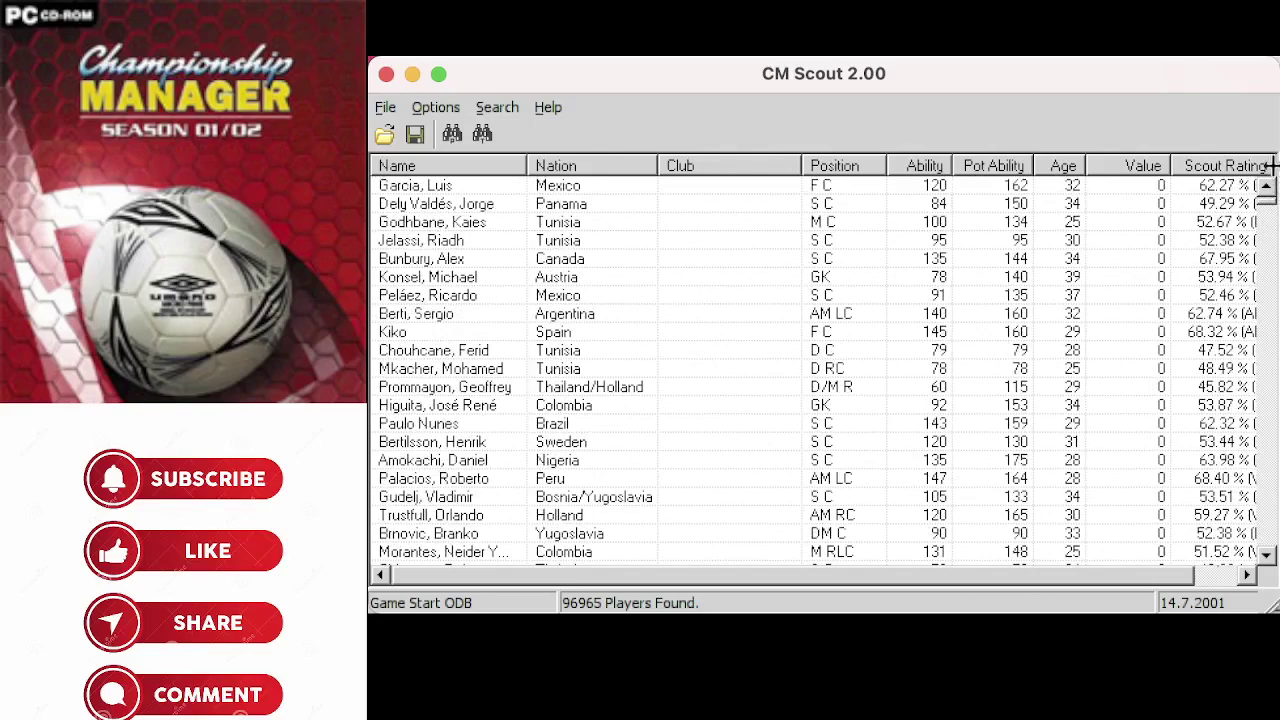
left_click(924, 170)
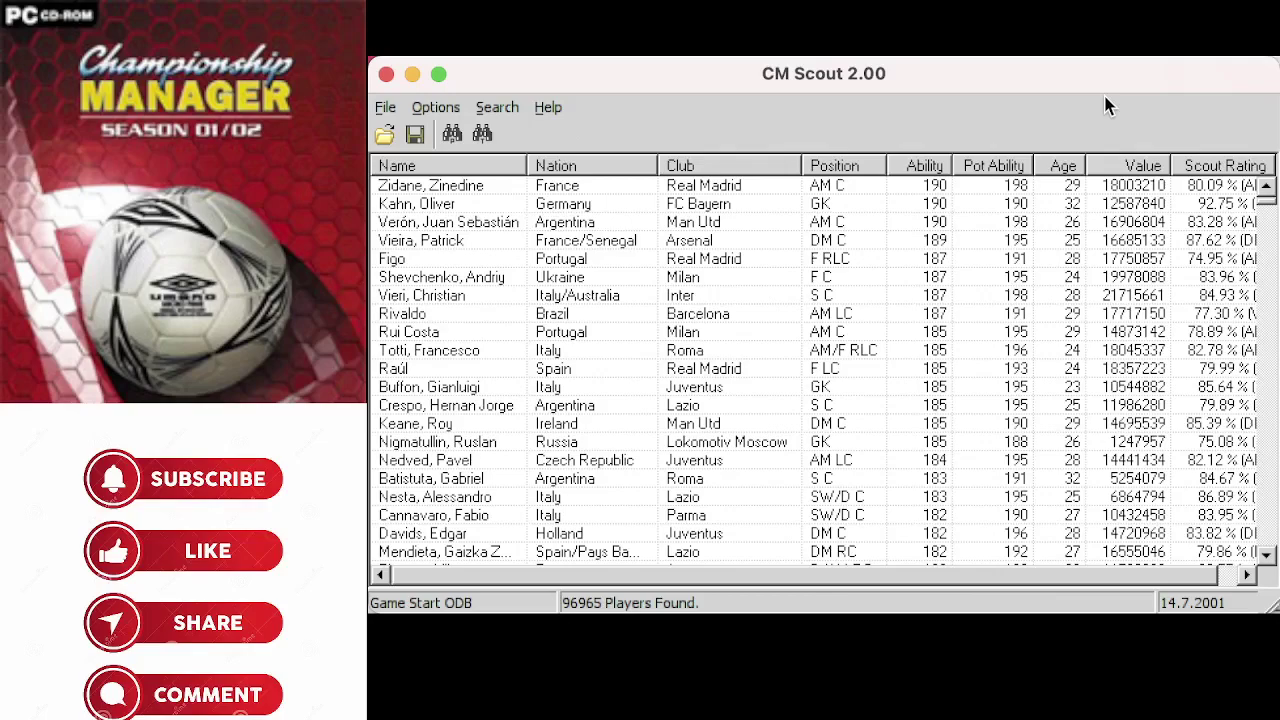
left_click(987, 167)
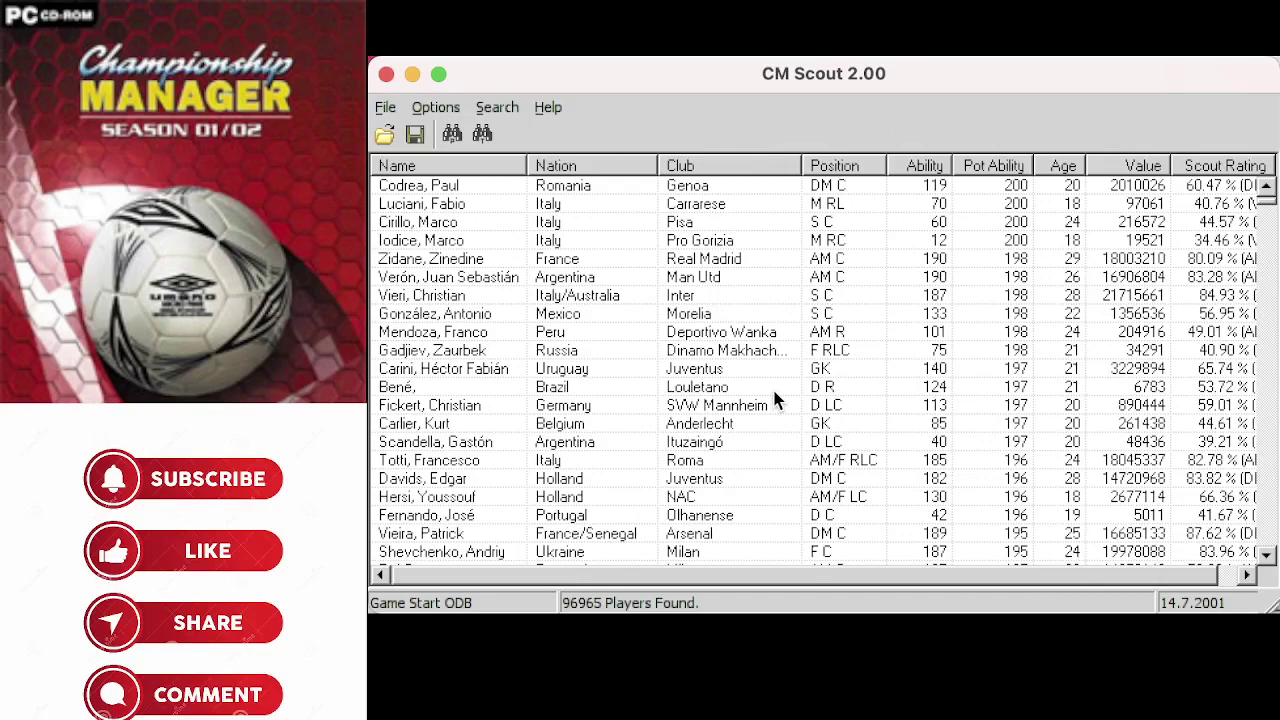
left_click(728, 516)
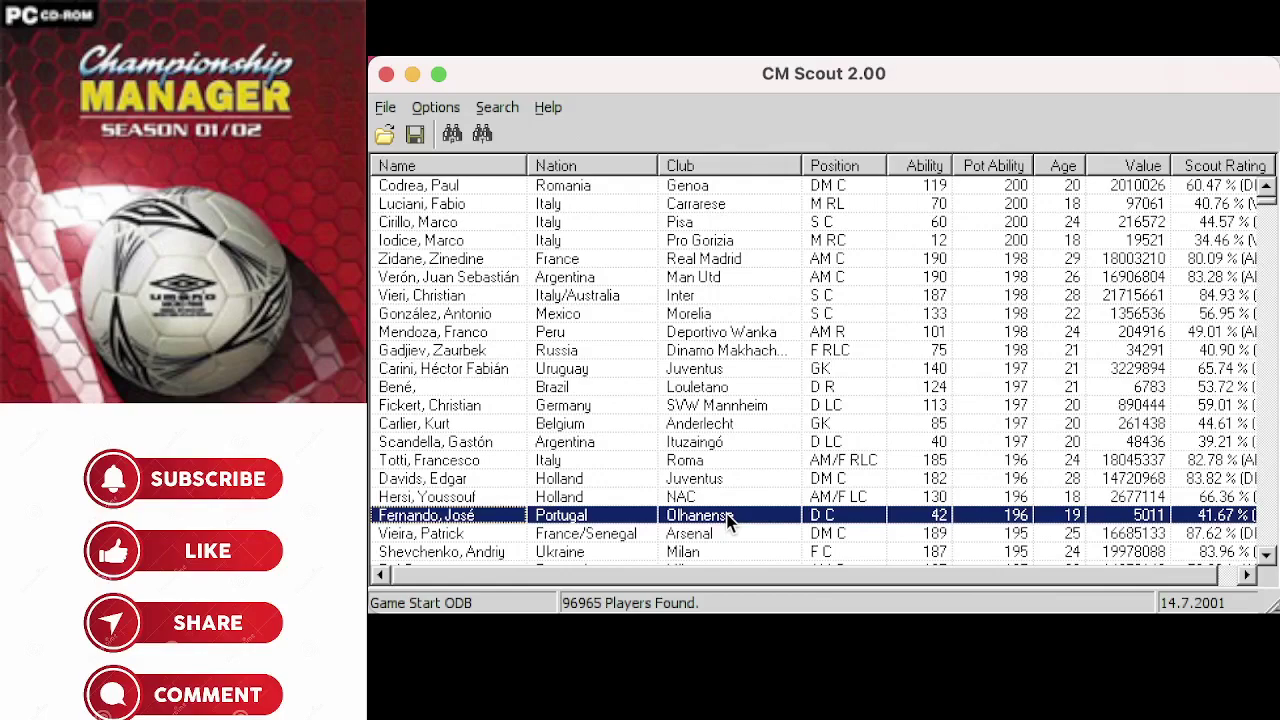
Open the player search and examine the contract, transfer status and squad status filter options without choosing any.
left_click(458, 130)
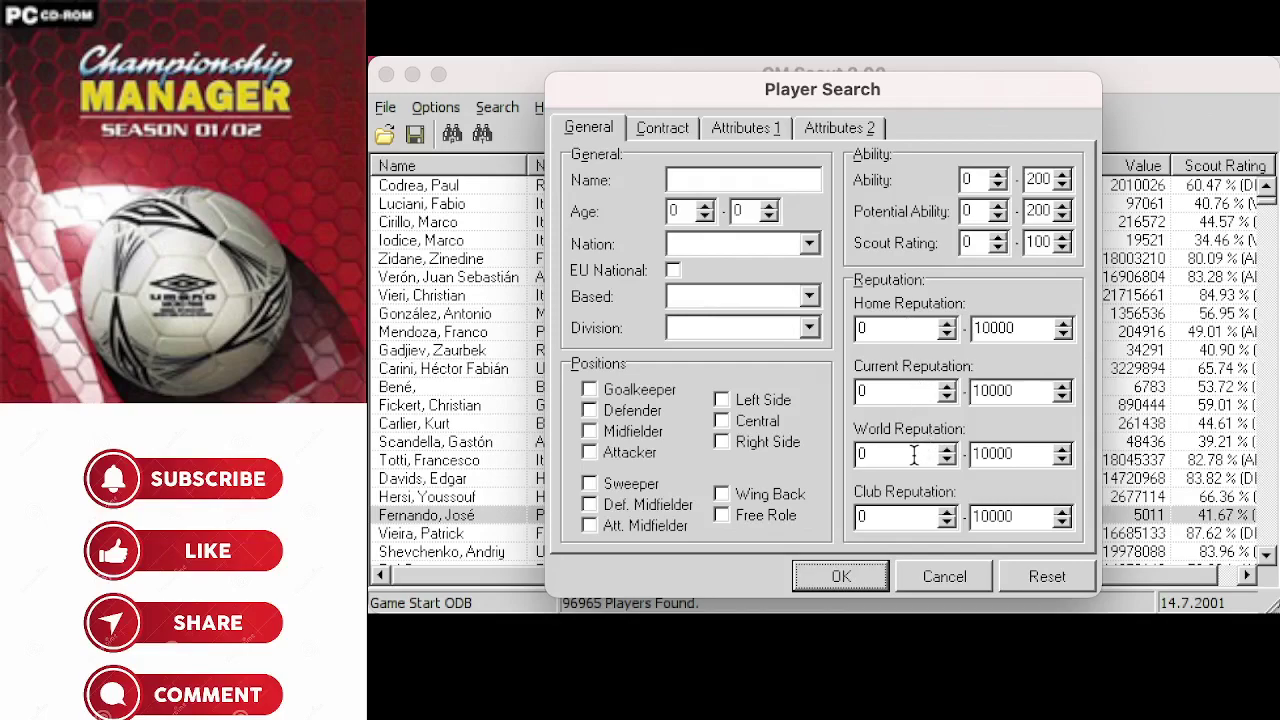
left_click(661, 119)
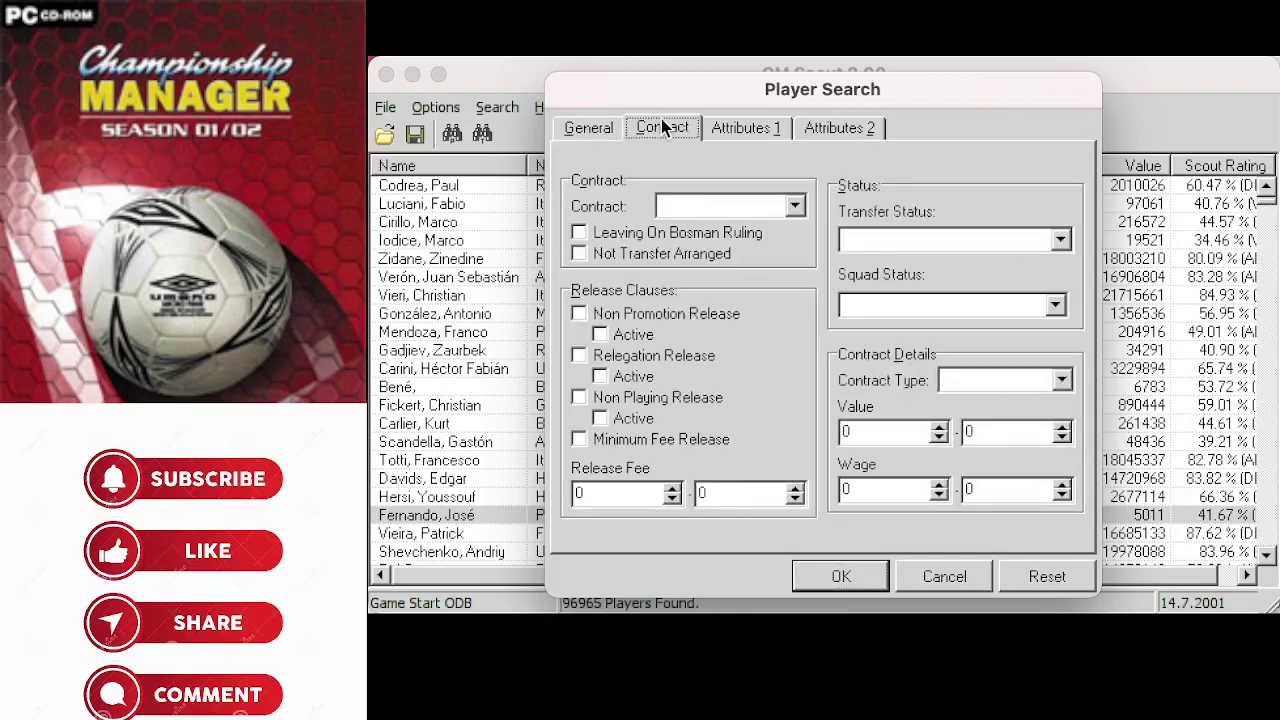
left_click(795, 207)
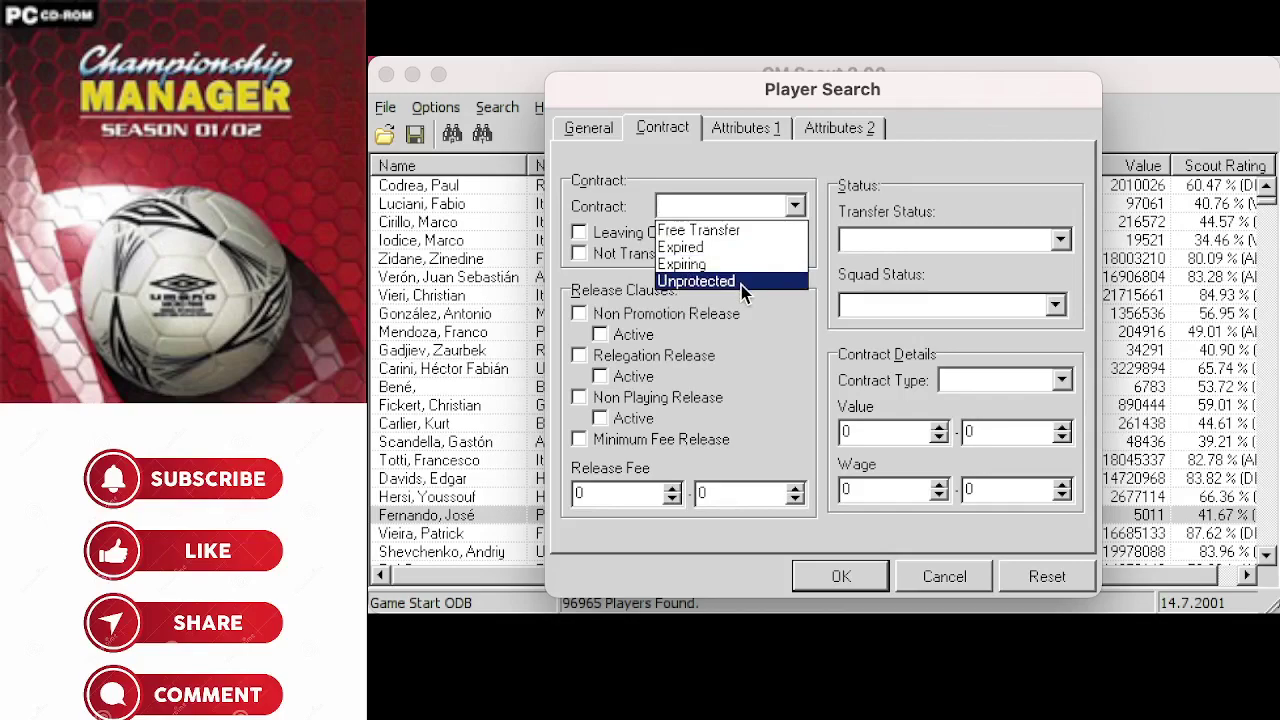
left_click(766, 303)
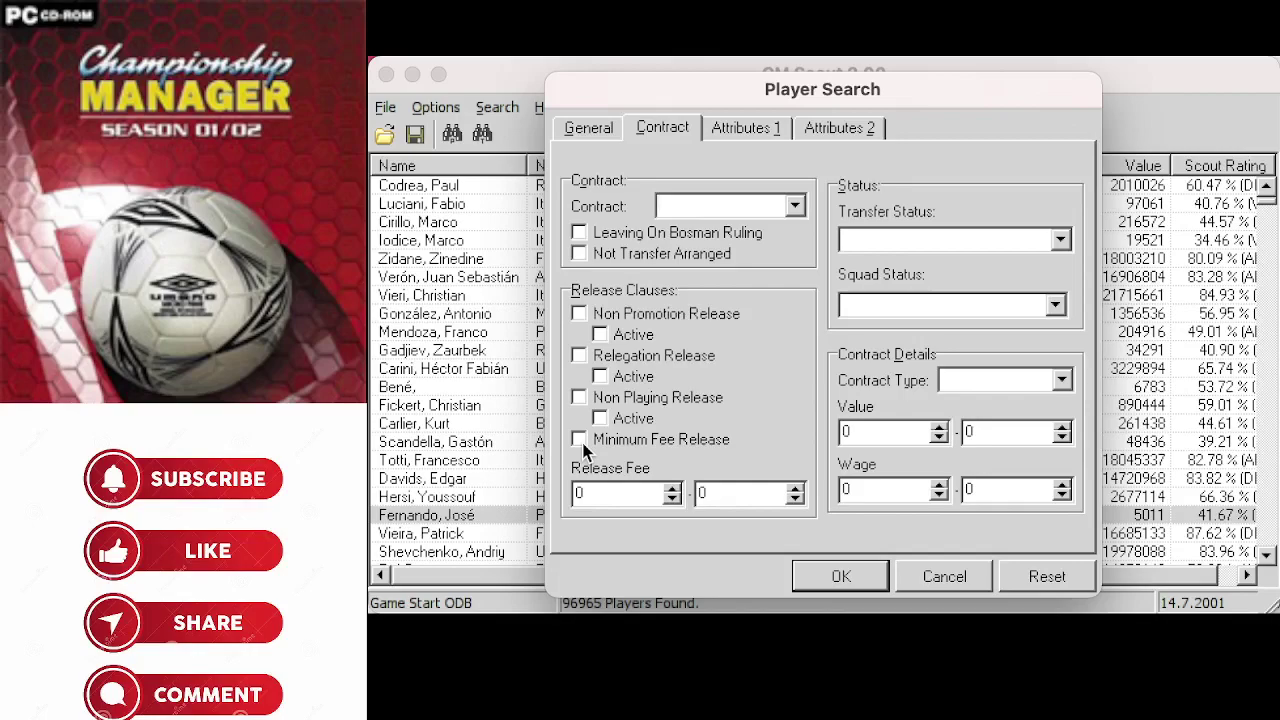
left_click(1059, 242)
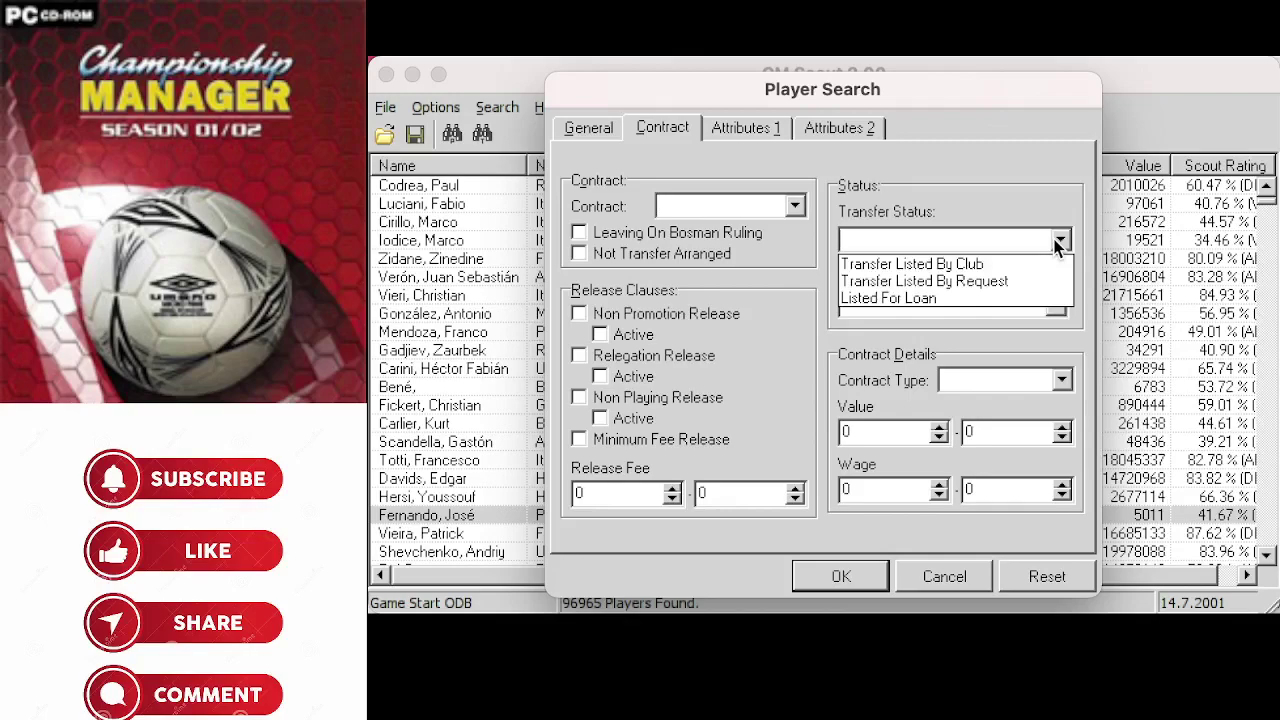
left_click(1061, 243)
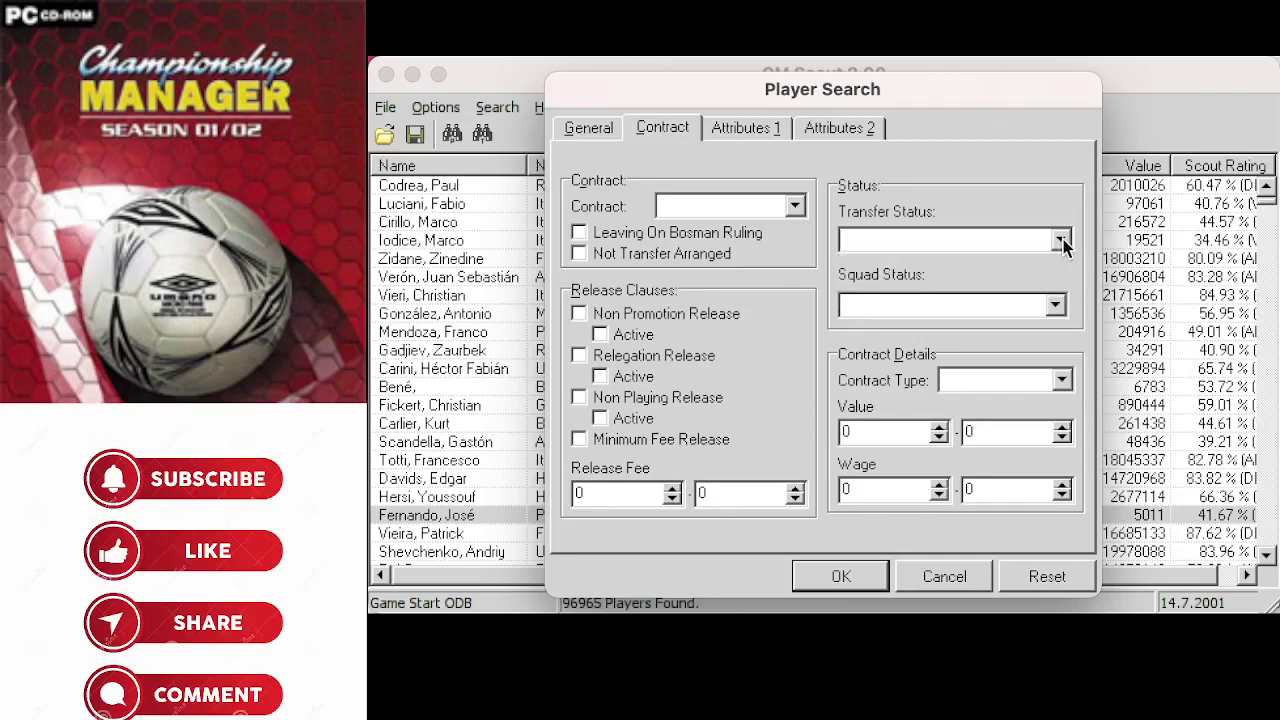
key("Tab")
left_click(1056, 306)
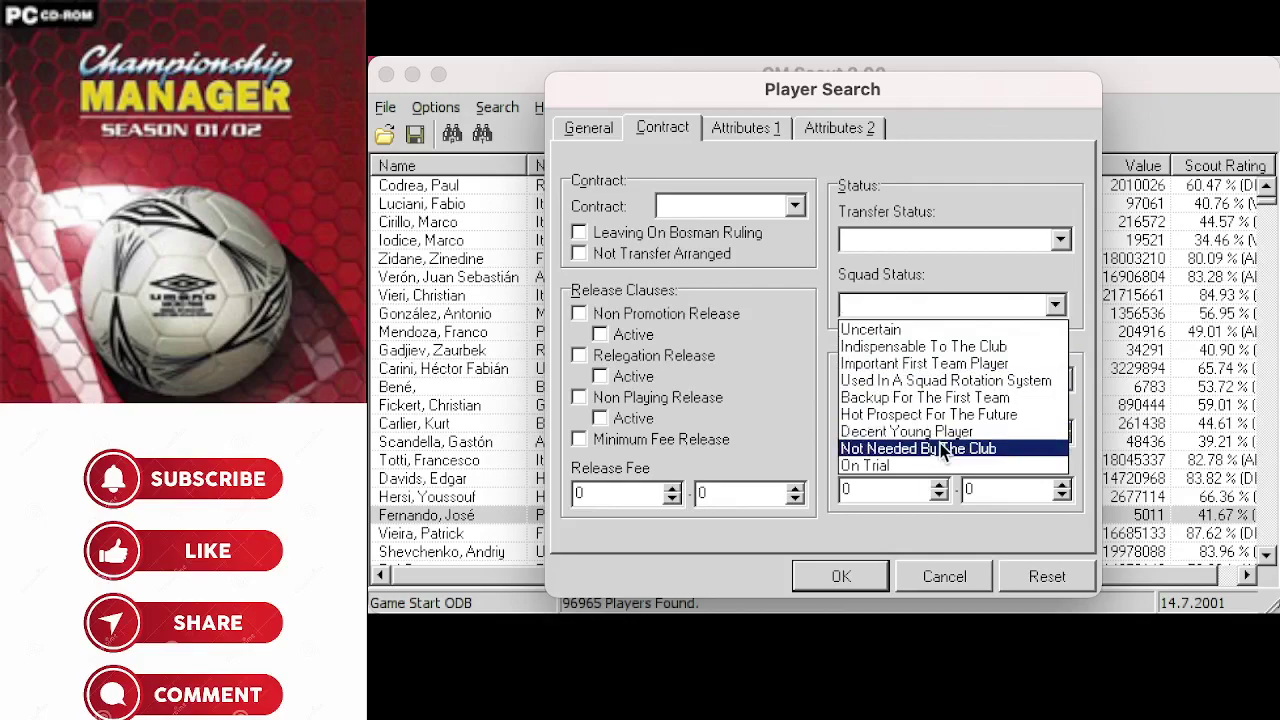
left_click(1084, 408)
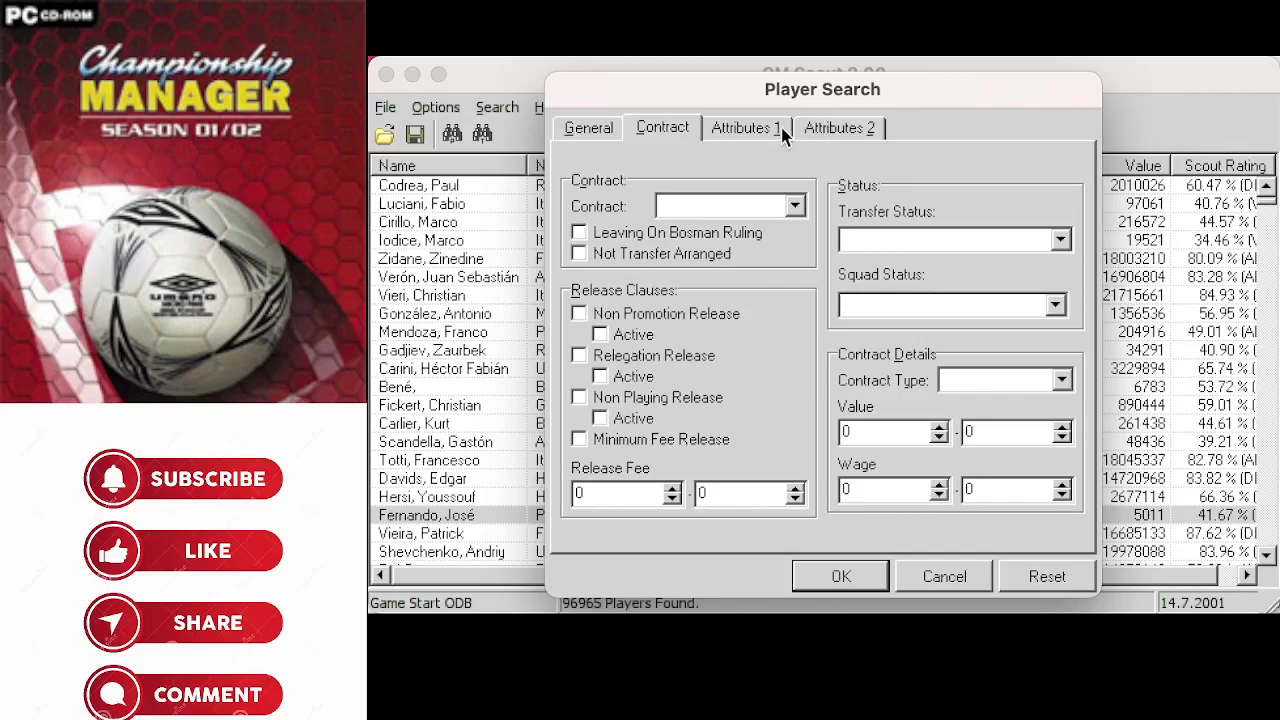
Examine the range filters on both attribute pages of the player search.
left_click(754, 134)
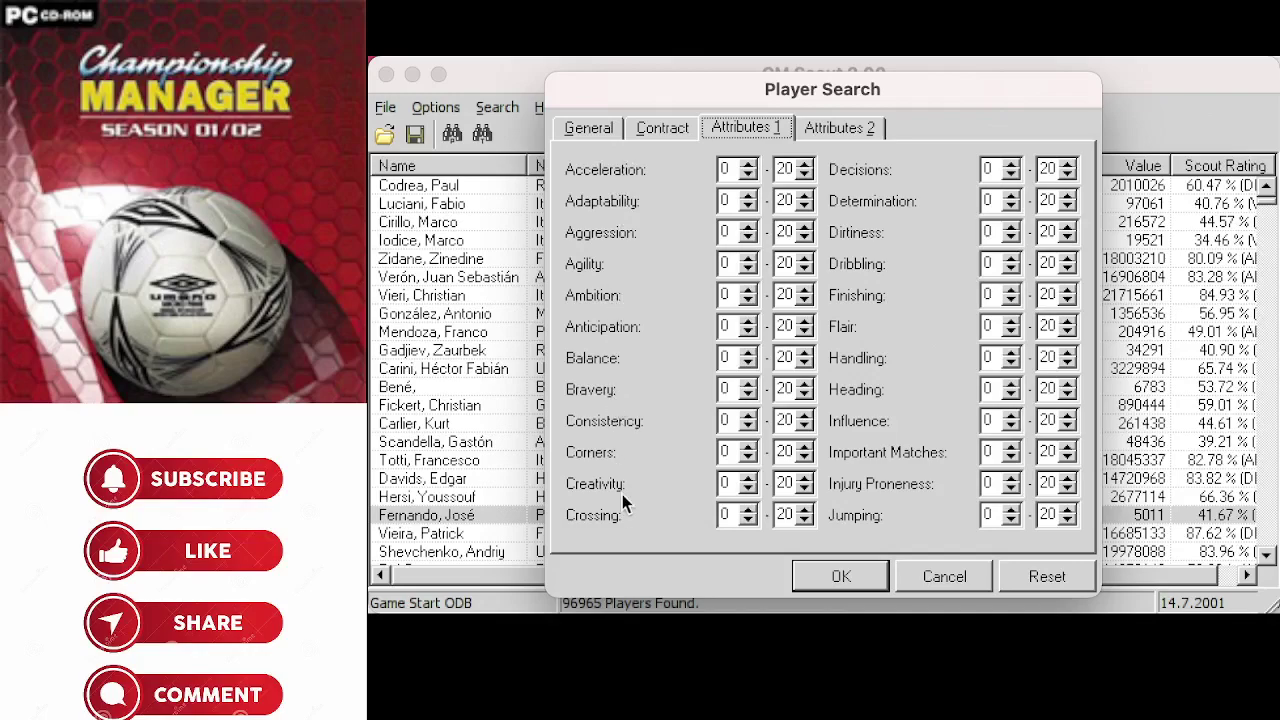
left_click(862, 127)
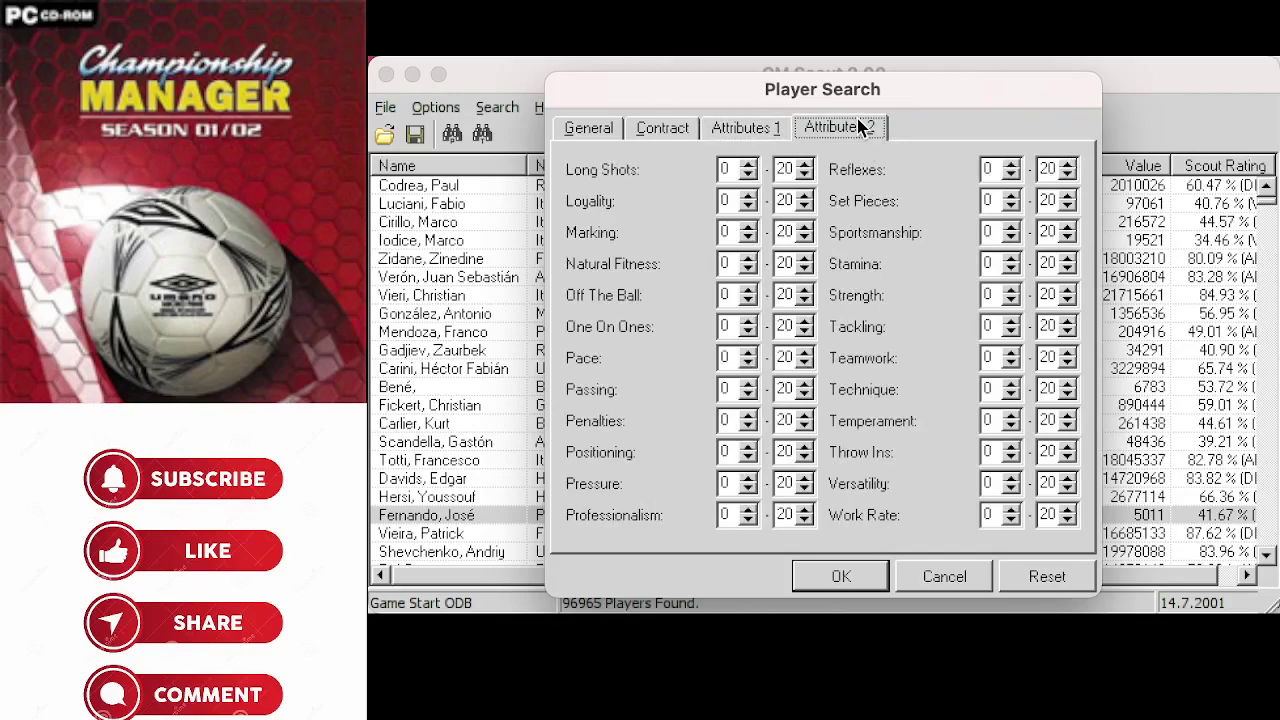
Limit the player search to the nation Belarus and the Attacker position.
left_click(577, 138)
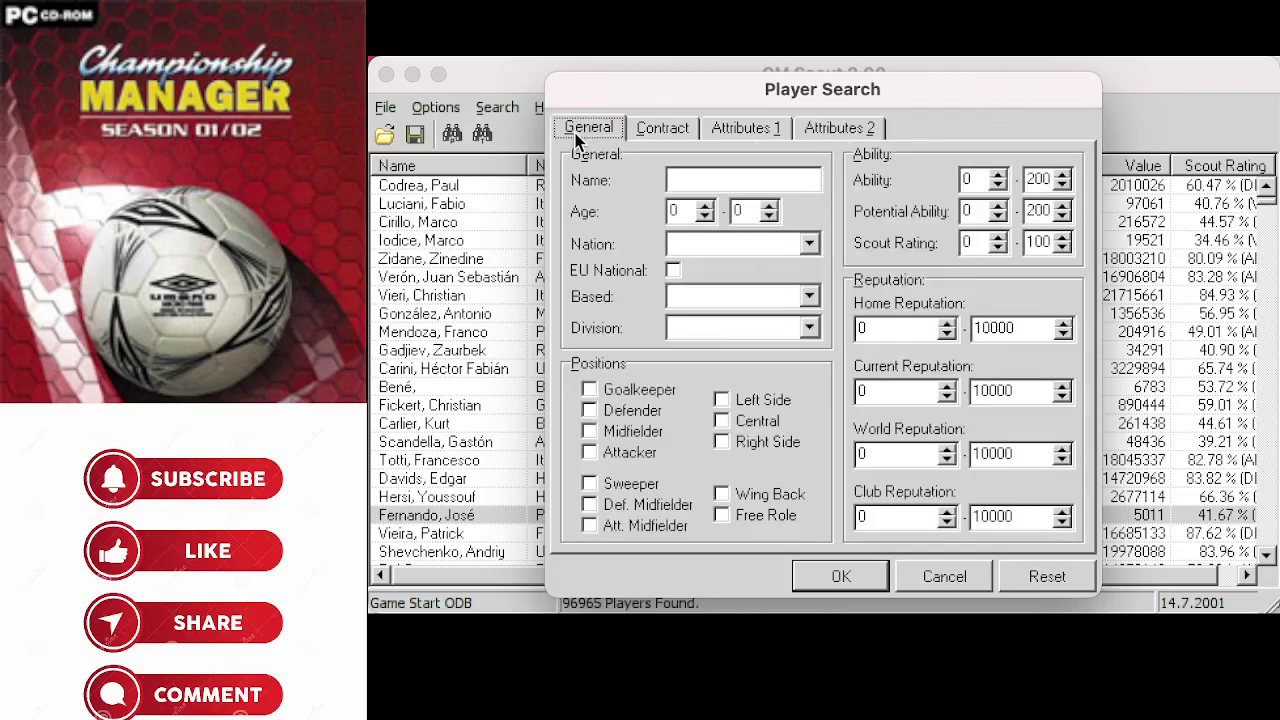
left_click(809, 244)
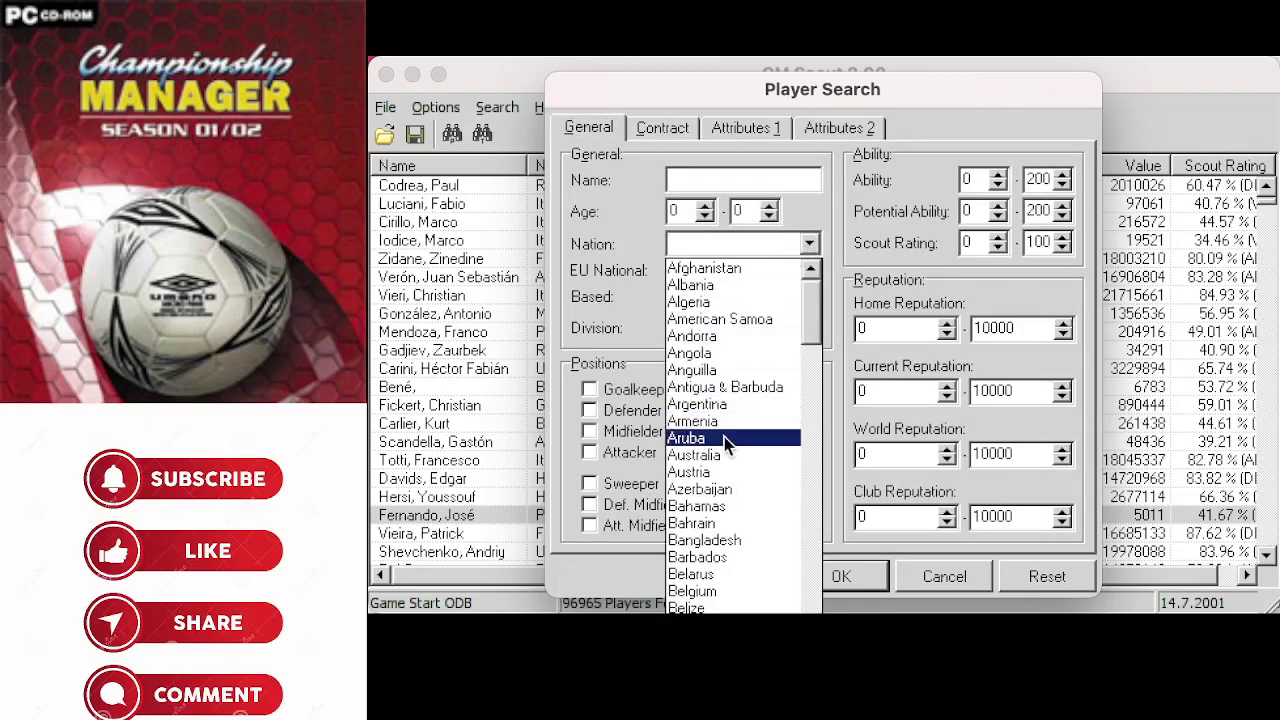
left_click(695, 574)
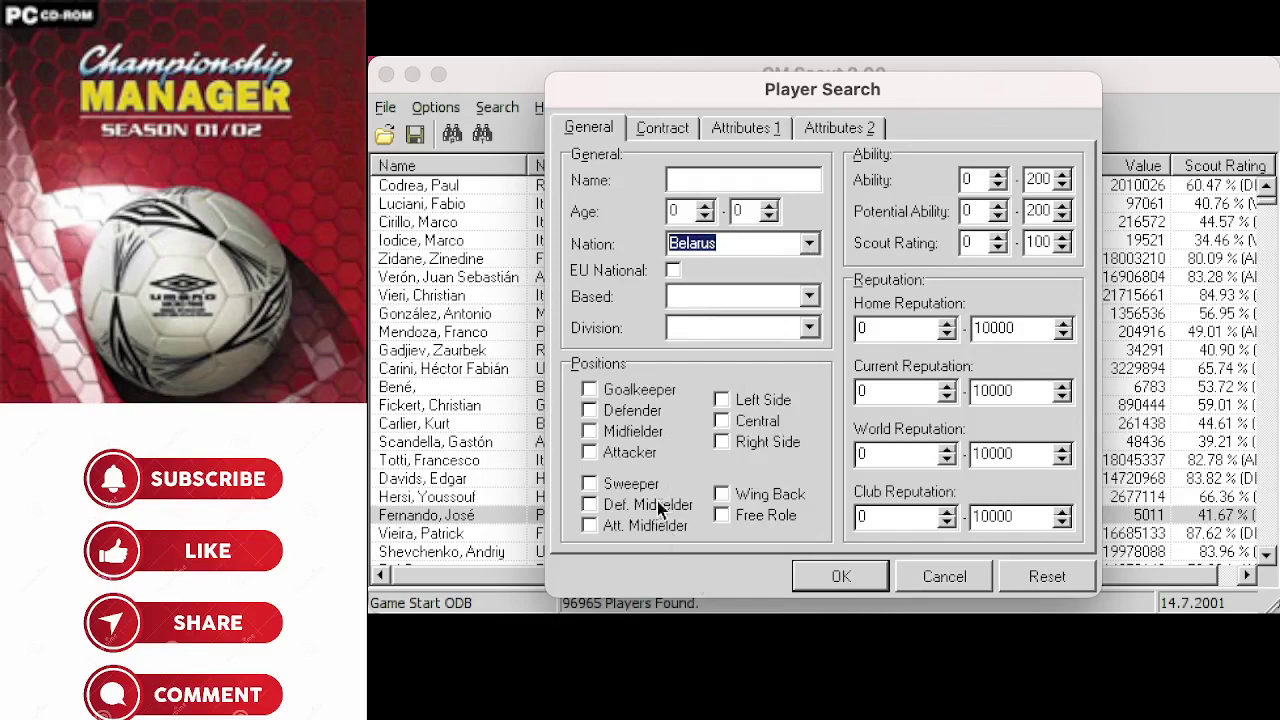
left_click(636, 453)
Add a minimum Finishing of 15 and a maximum age of 20 to the player search, and run it.
left_click(748, 133)
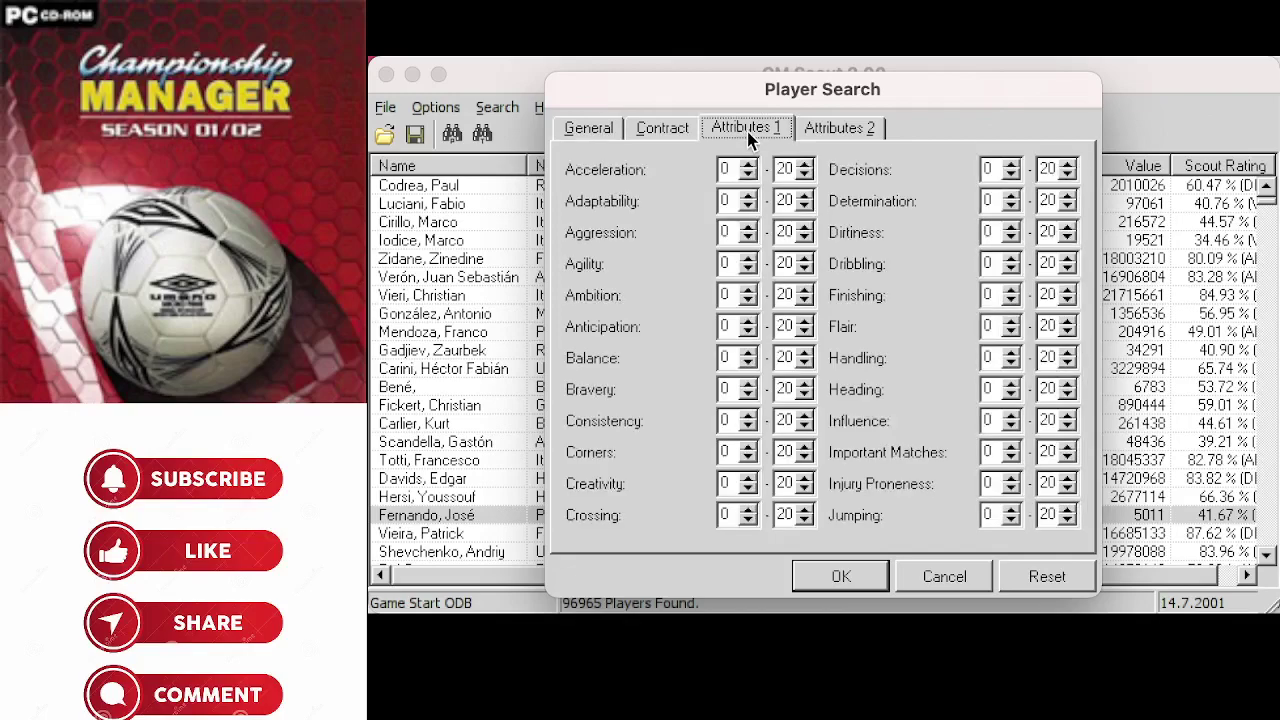
left_click(987, 294)
type("15")
left_click(589, 126)
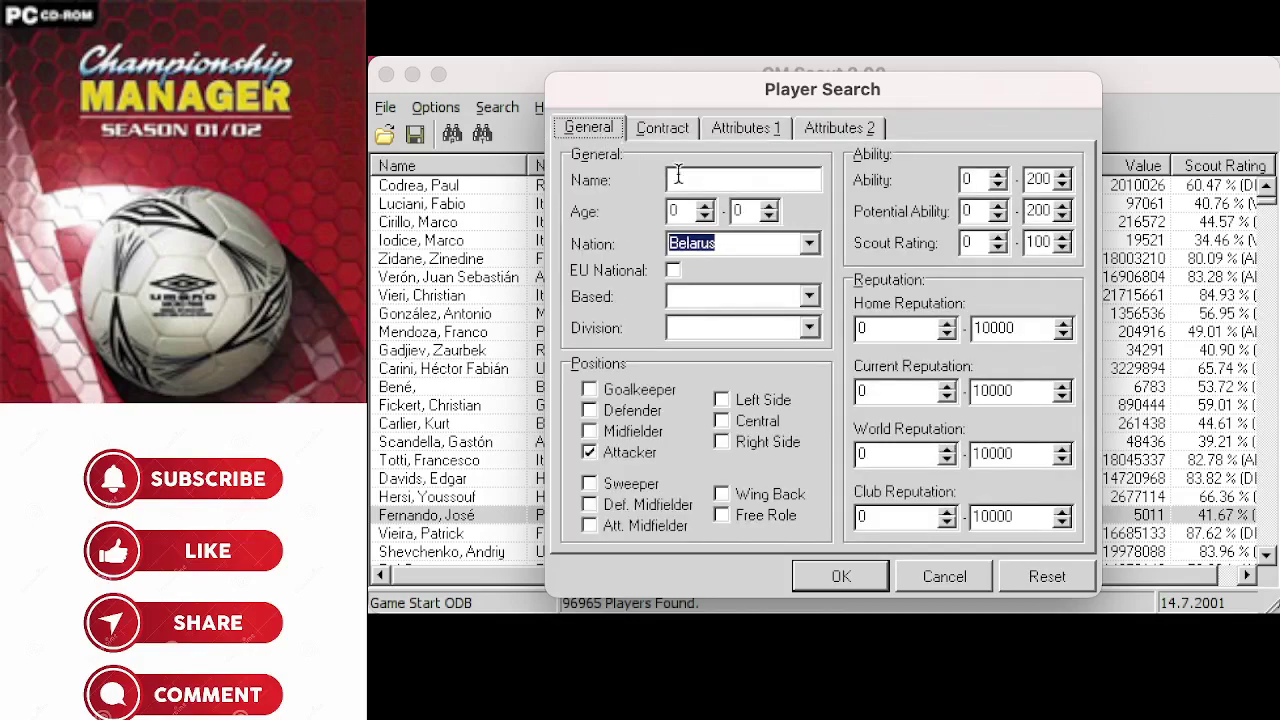
left_click(745, 212)
type("20")
left_click(841, 577)
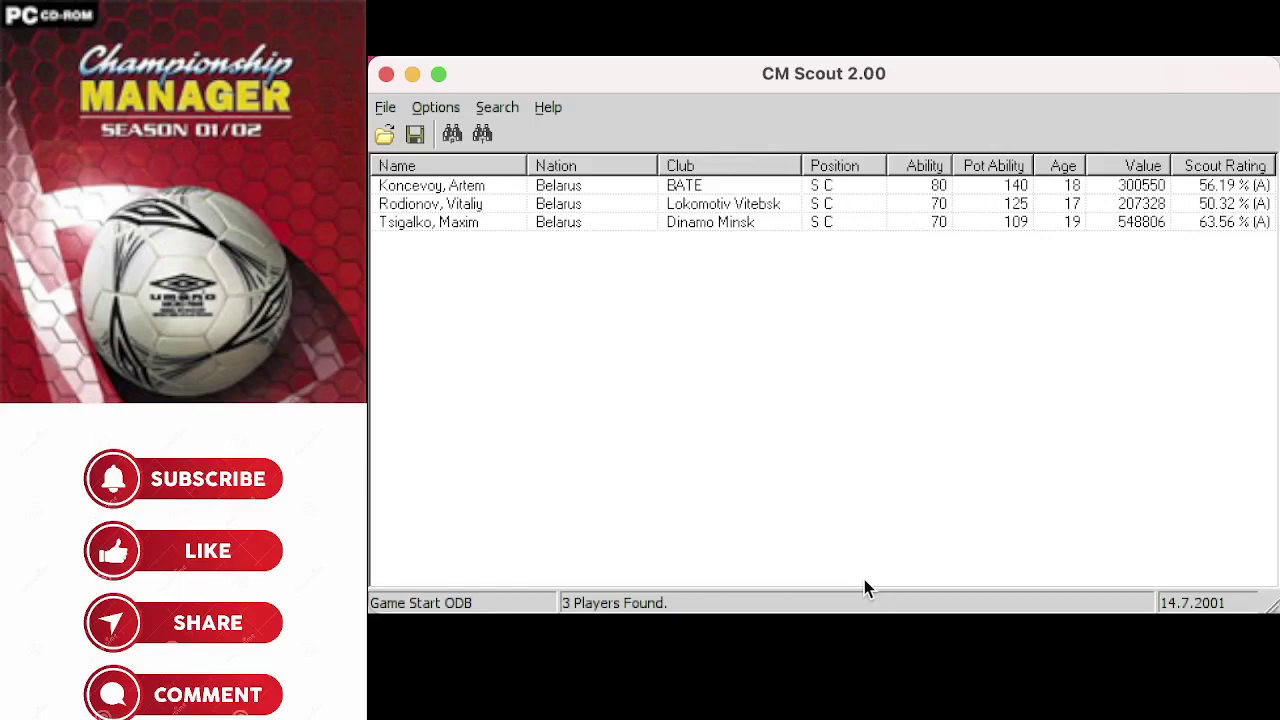
Examine the profile and hidden attributes of the Dinamo Minsk striker, and close the player's details.
double_click(754, 222)
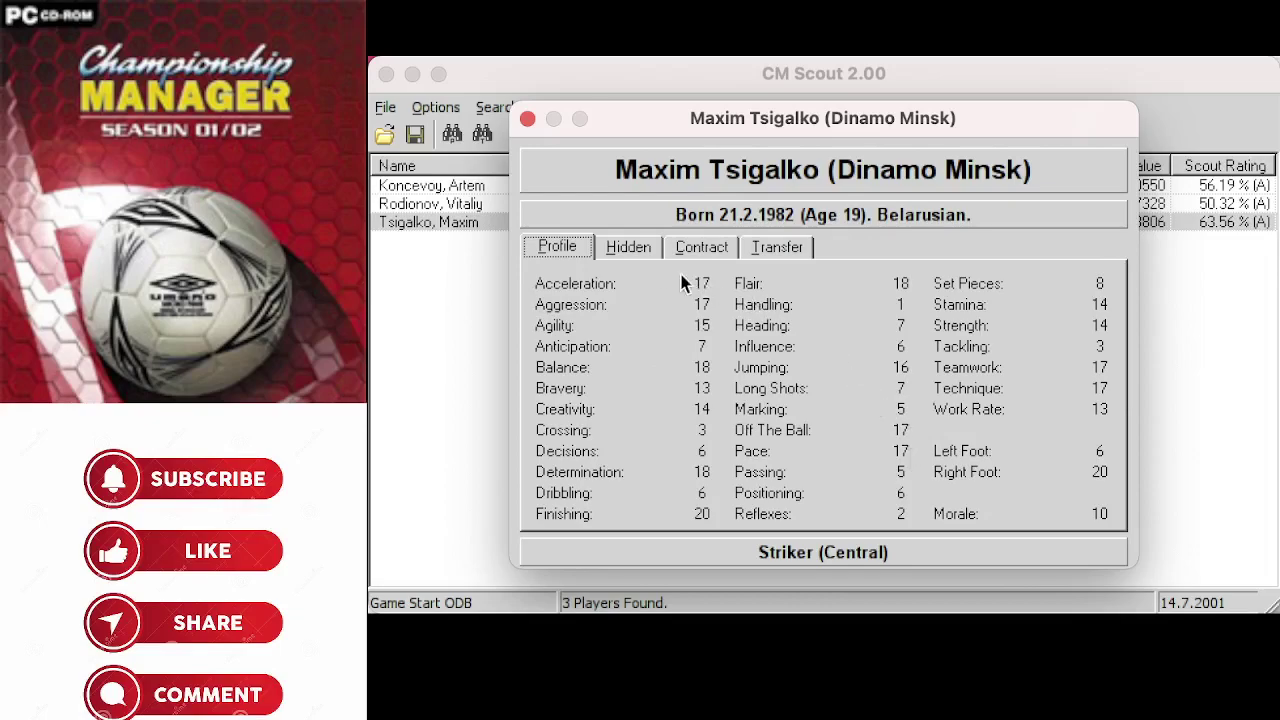
left_click(629, 250)
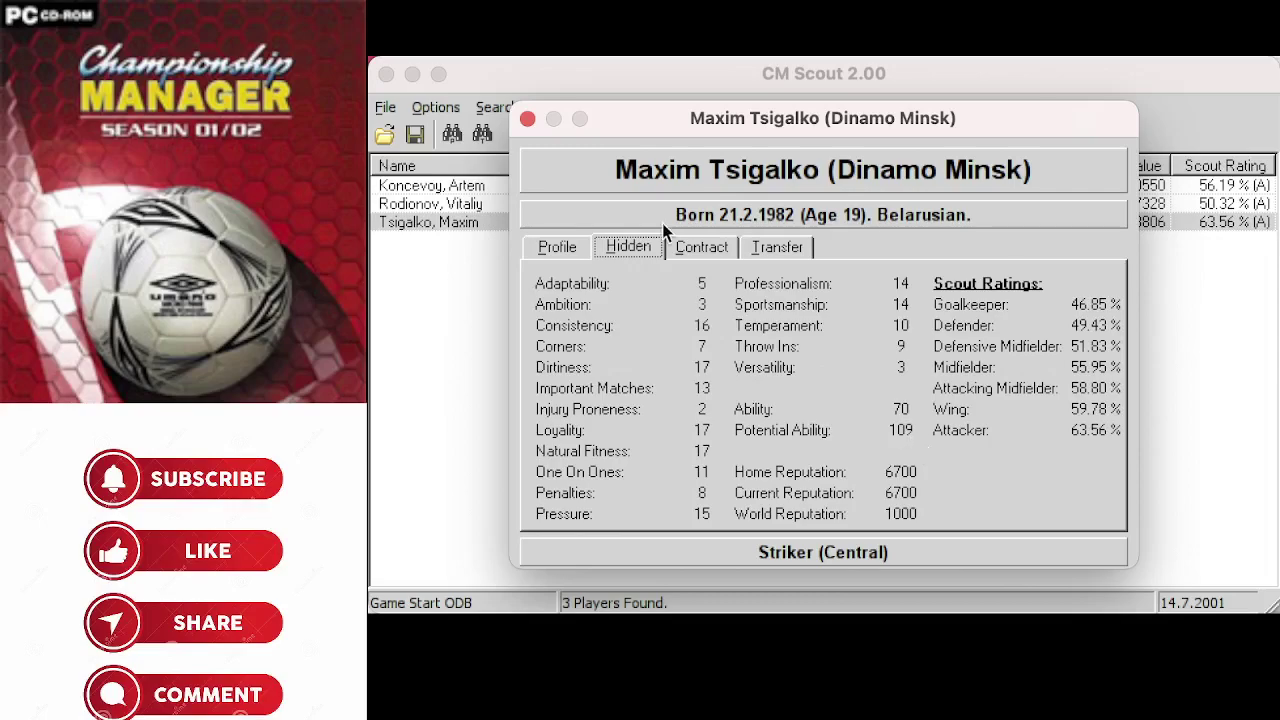
left_click(527, 119)
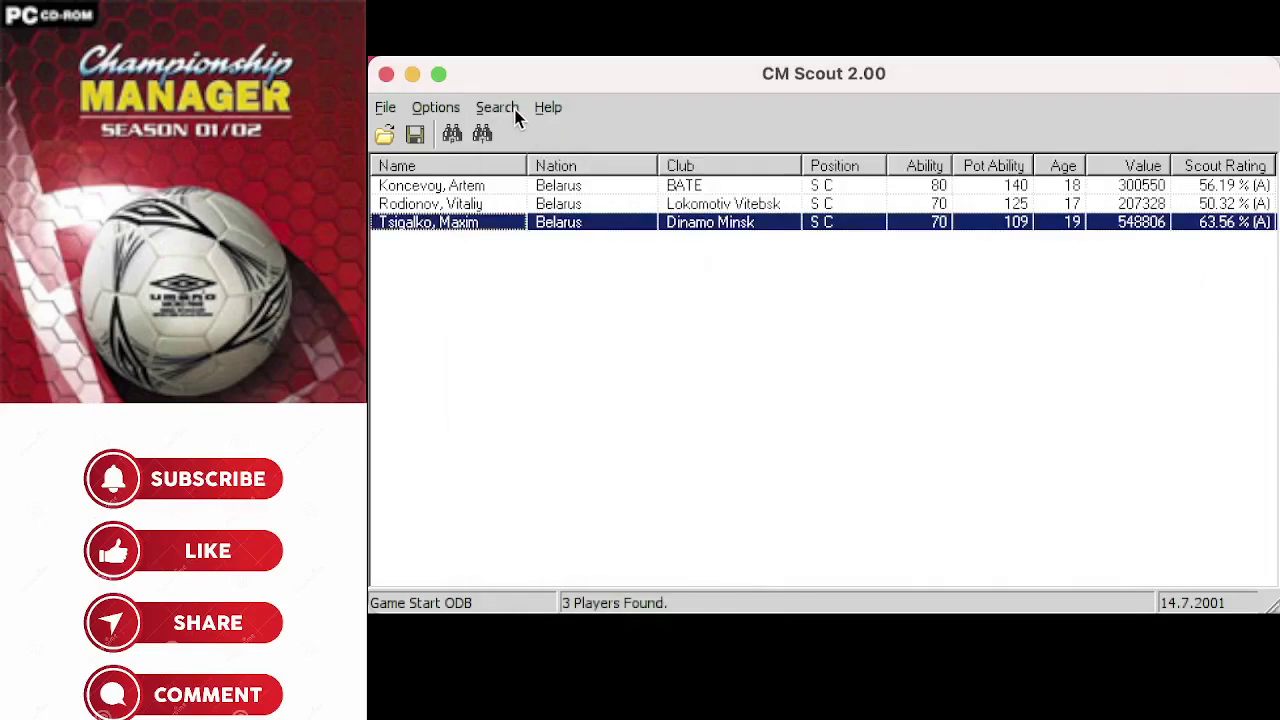
left_click(500, 107)
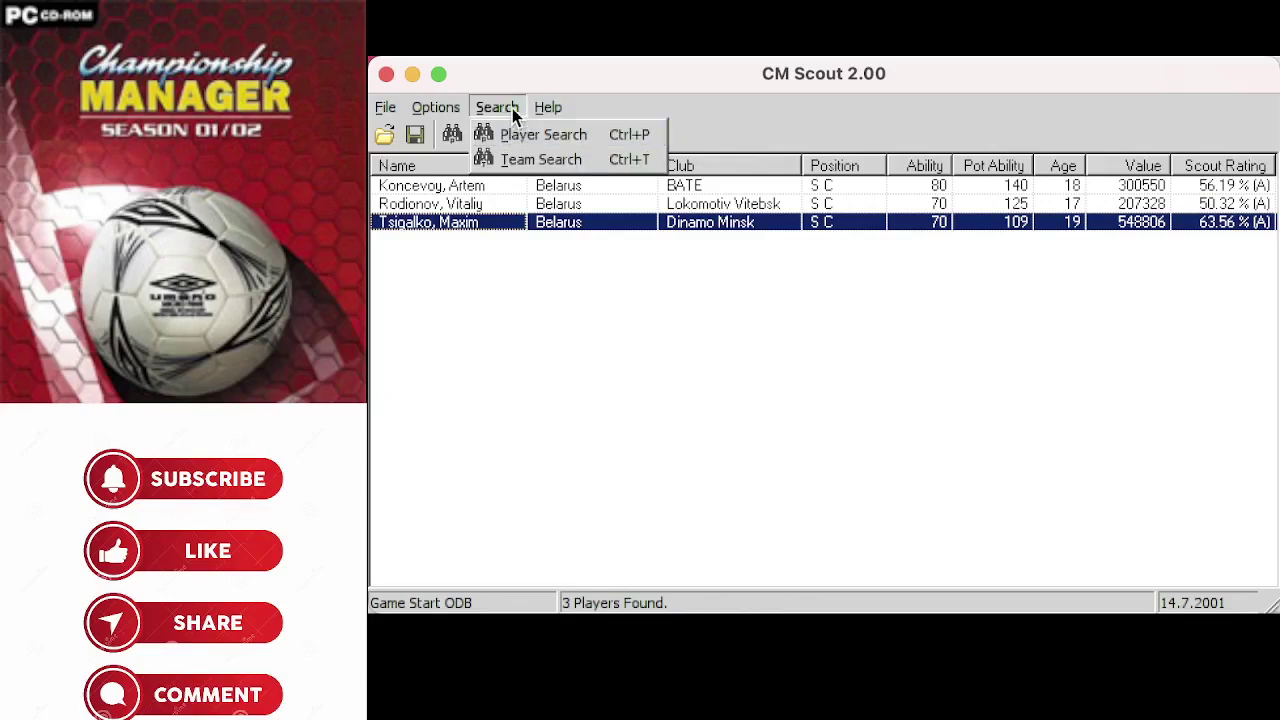
left_click(482, 137)
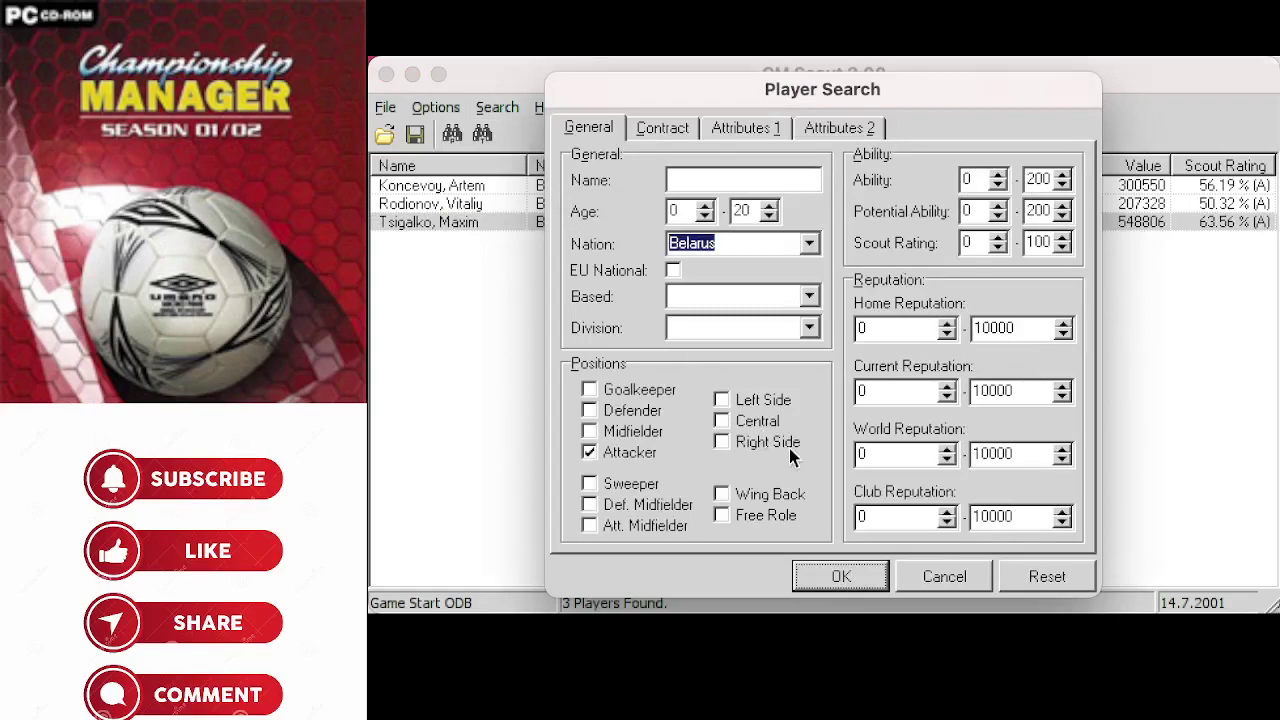
left_click(950, 589)
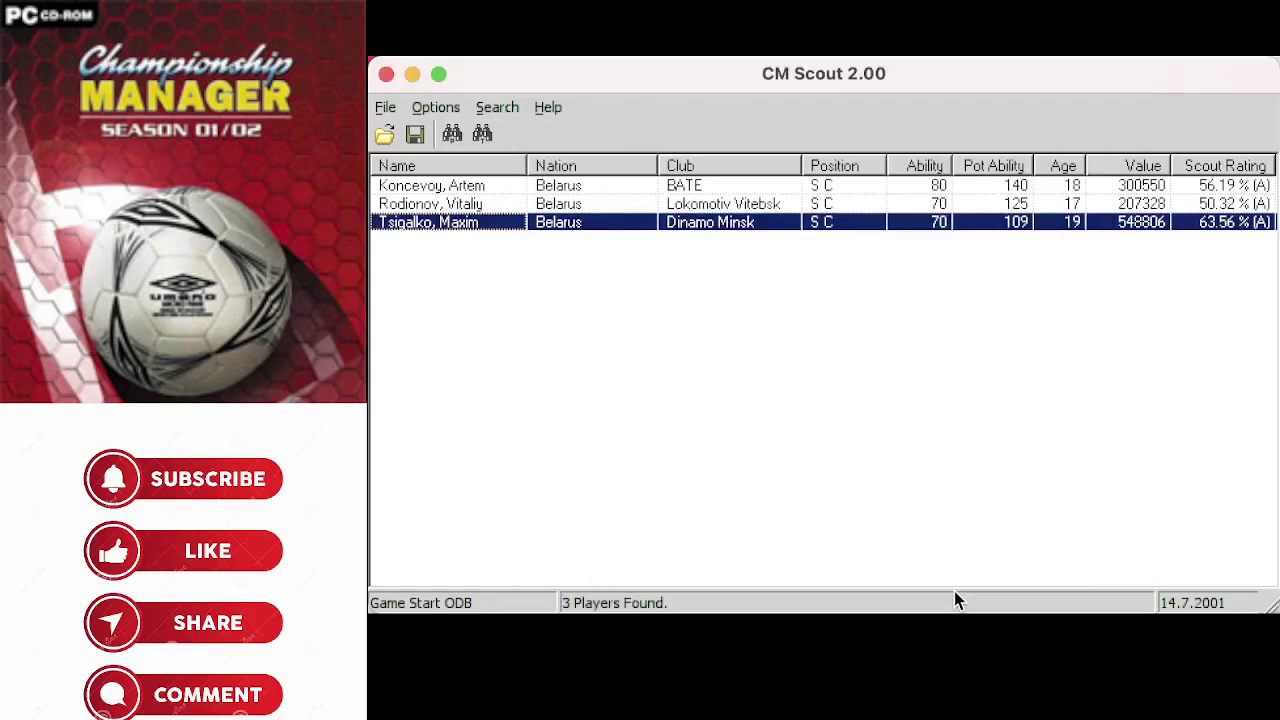
Use the team search to list the Newcastle squad.
left_click(482, 135)
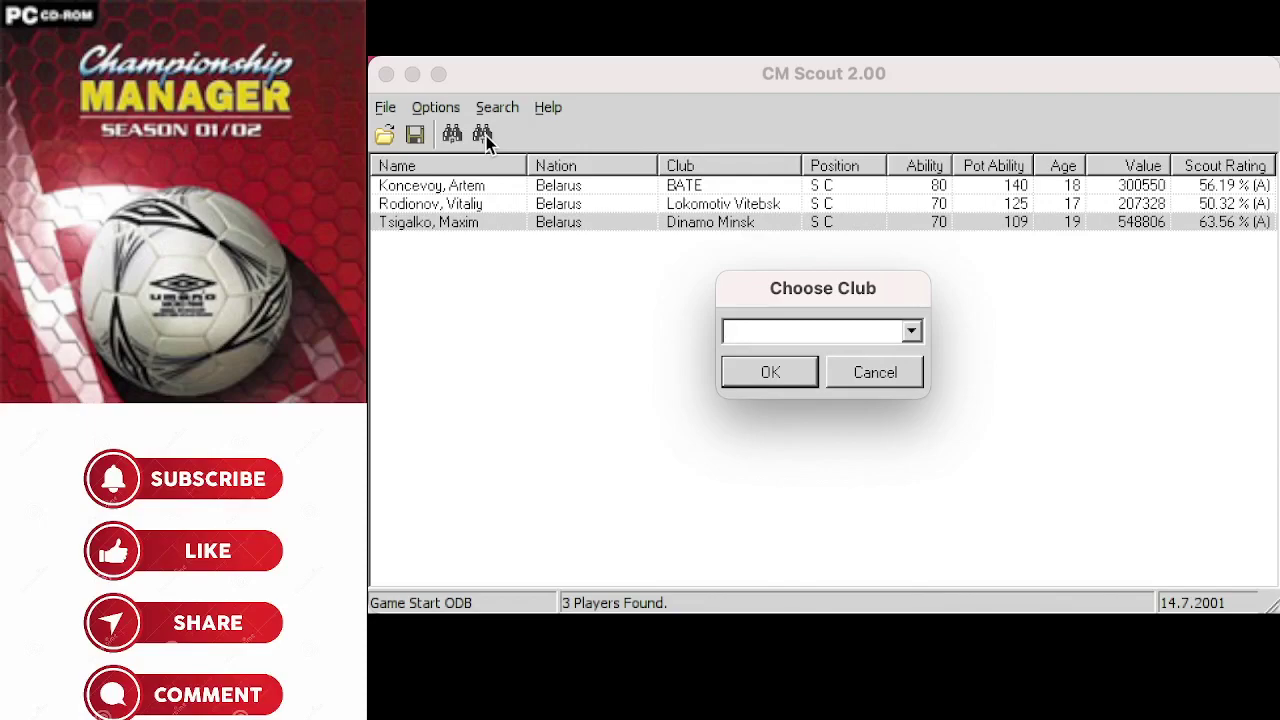
type("newcastle")
key("Return")
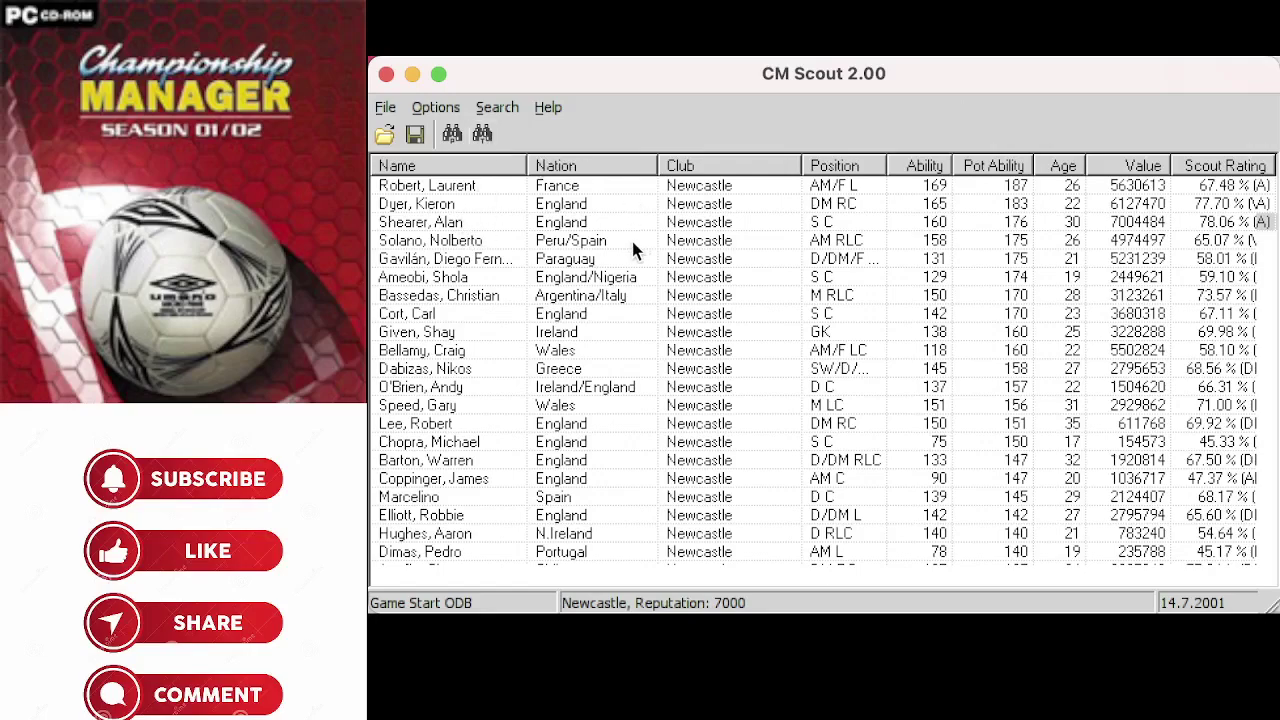
Replace the club in the team search with Arsenal and list its squad.
left_click(485, 141)
key("BackSpace")
key("BackSpace")
key("BackSpace")
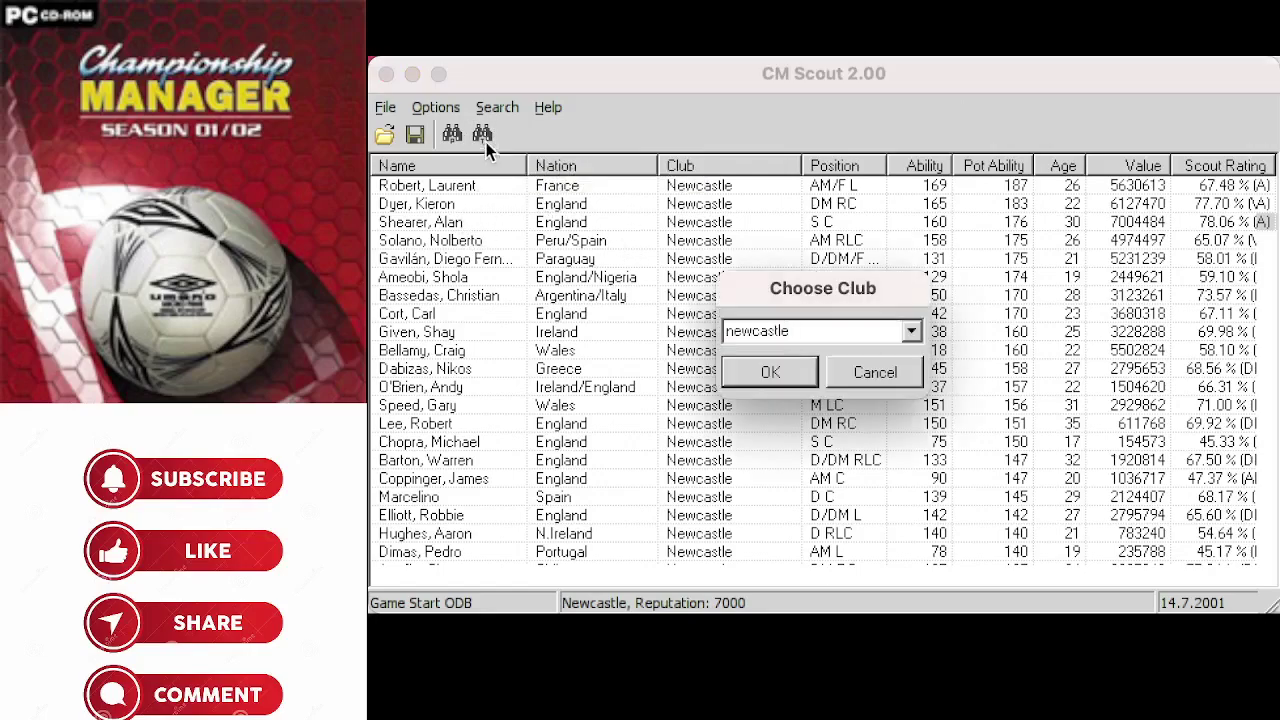
key("BackSpace")
key("BackSpace")
key("BackSpace")
key("BackSpace")
key("BackSpace")
key("BackSpace")
type("arsenal")
key("Return")
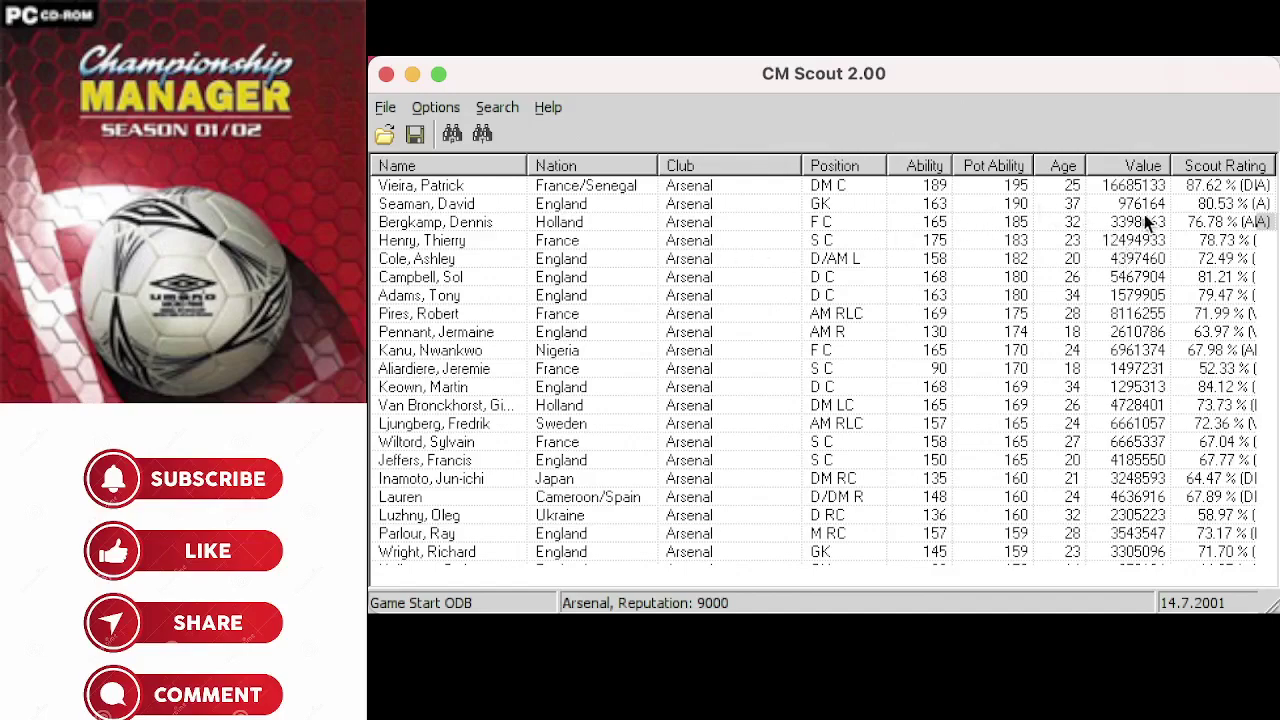
Sort the Arsenal squad by Value in descending and ascending order, and finally by Pot Ability, highest first.
left_click(1143, 166)
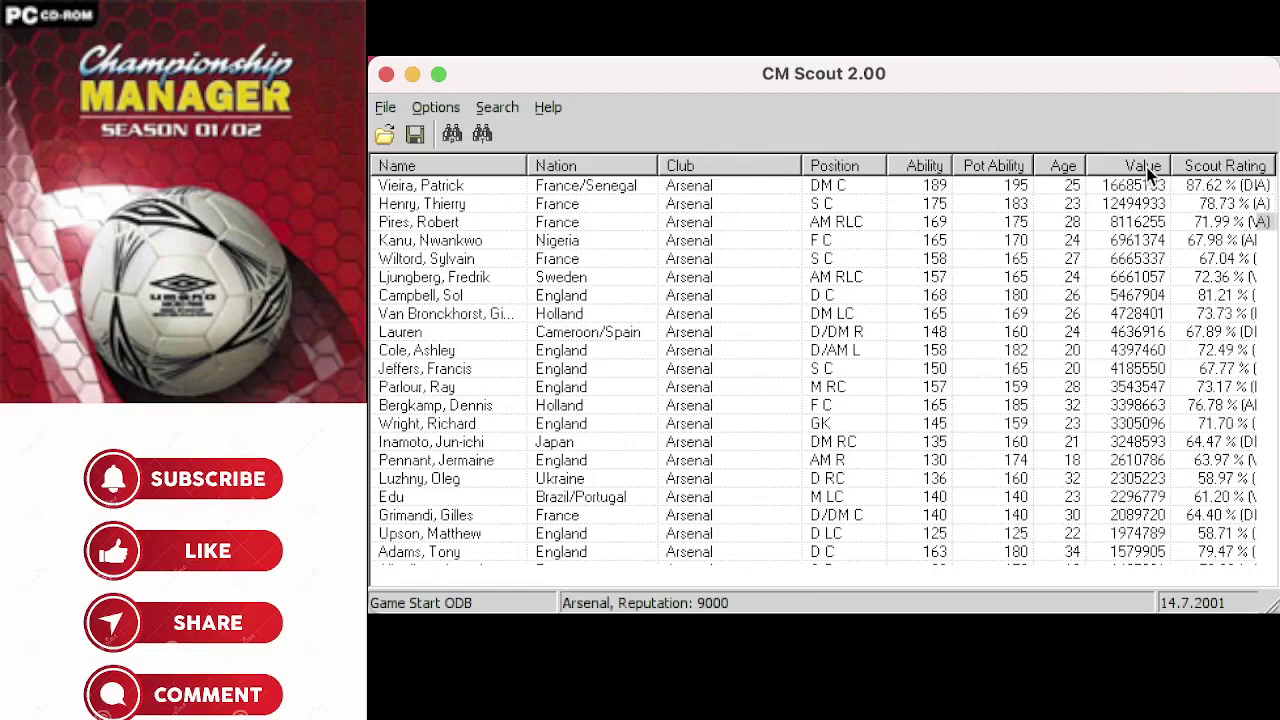
left_click(1143, 166)
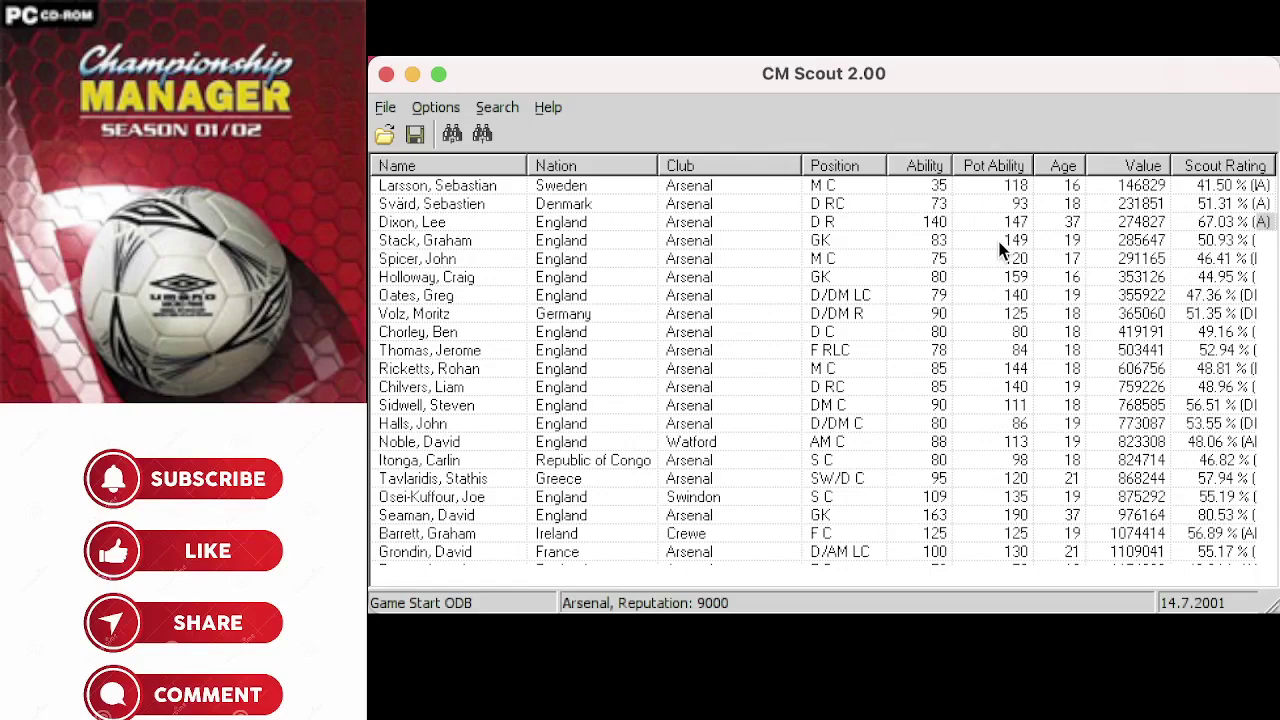
left_click(1012, 168)
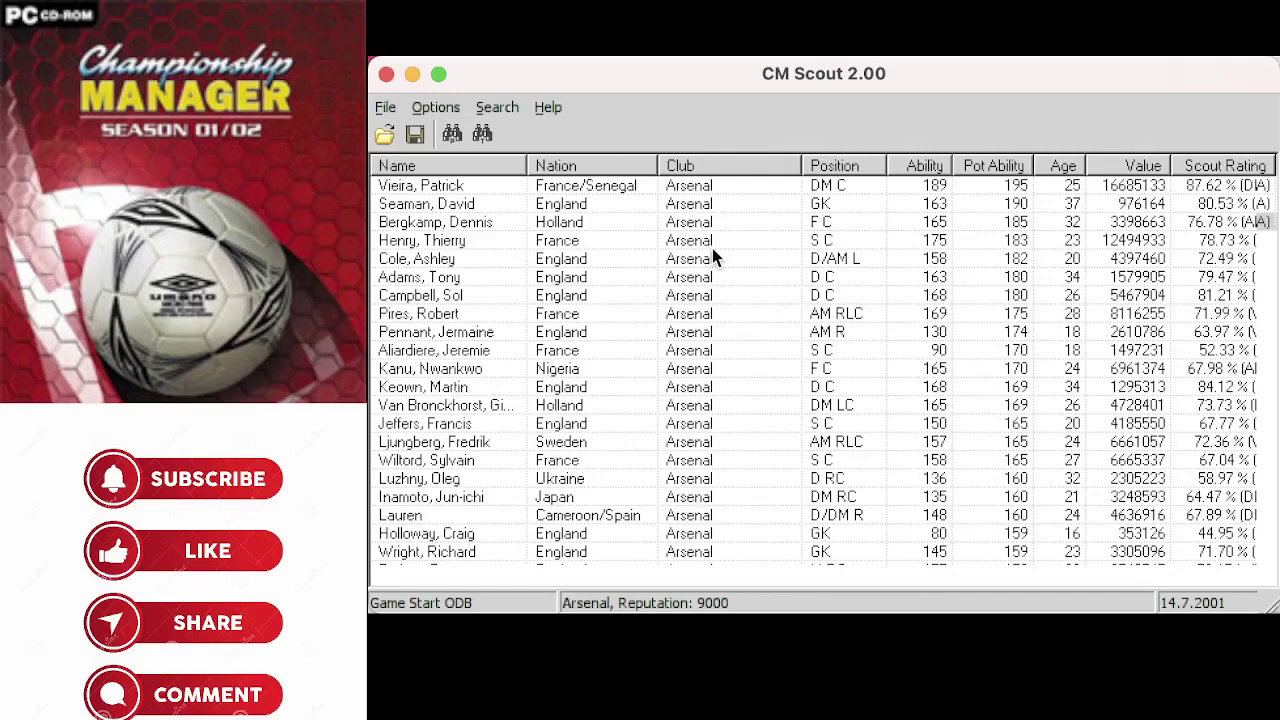
Reset the player search, and search for players up to age 21 with a Potential Ability of at least 185.
left_click(454, 137)
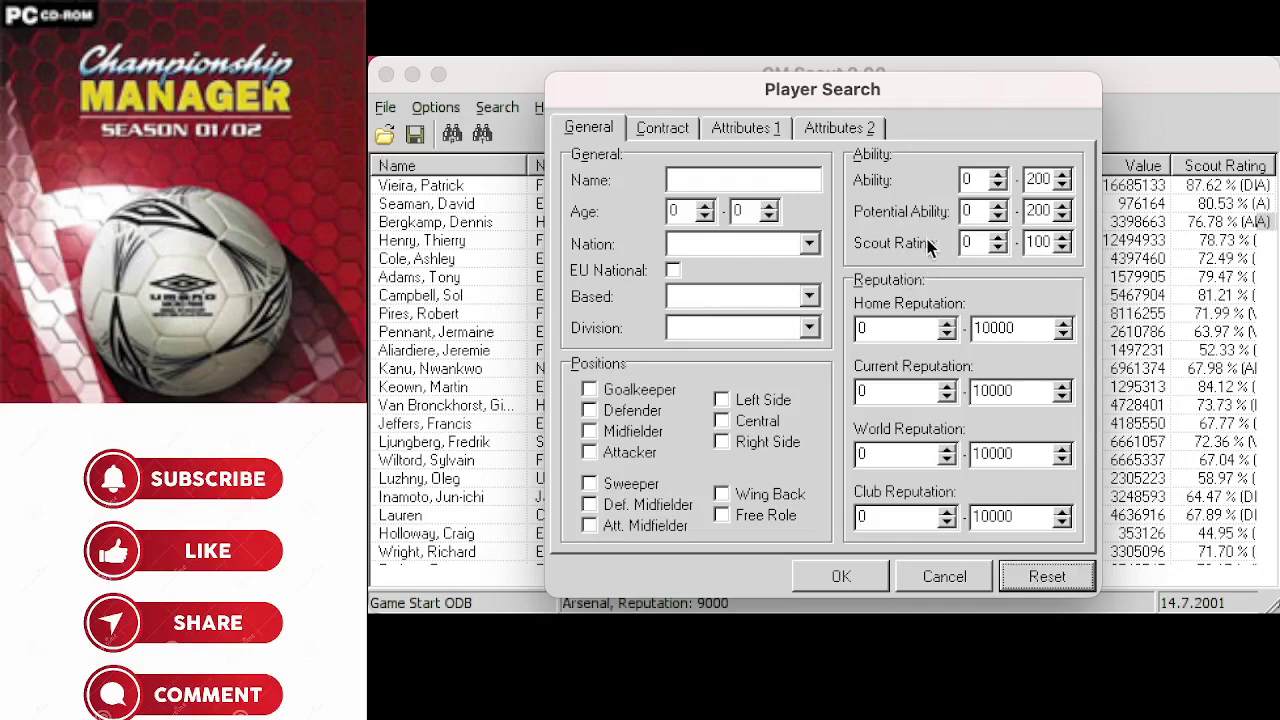
double_click(748, 208)
type("21")
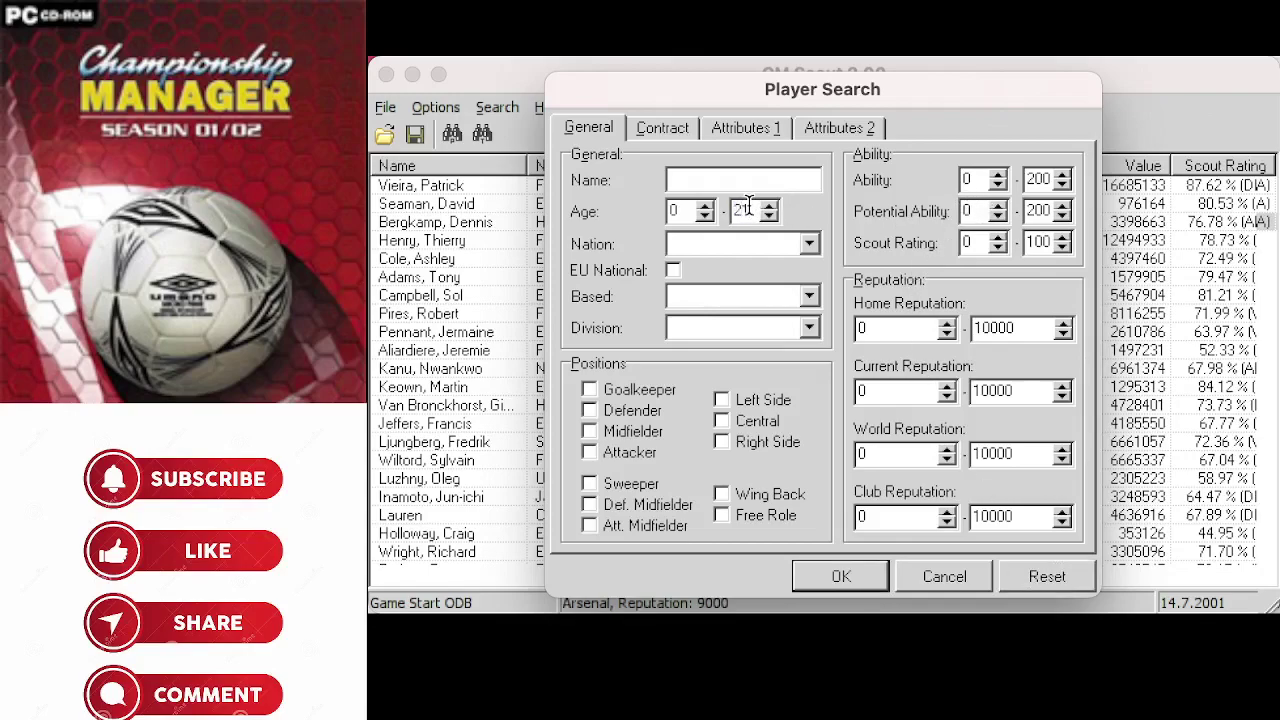
double_click(972, 205)
type("125")
key("Return")
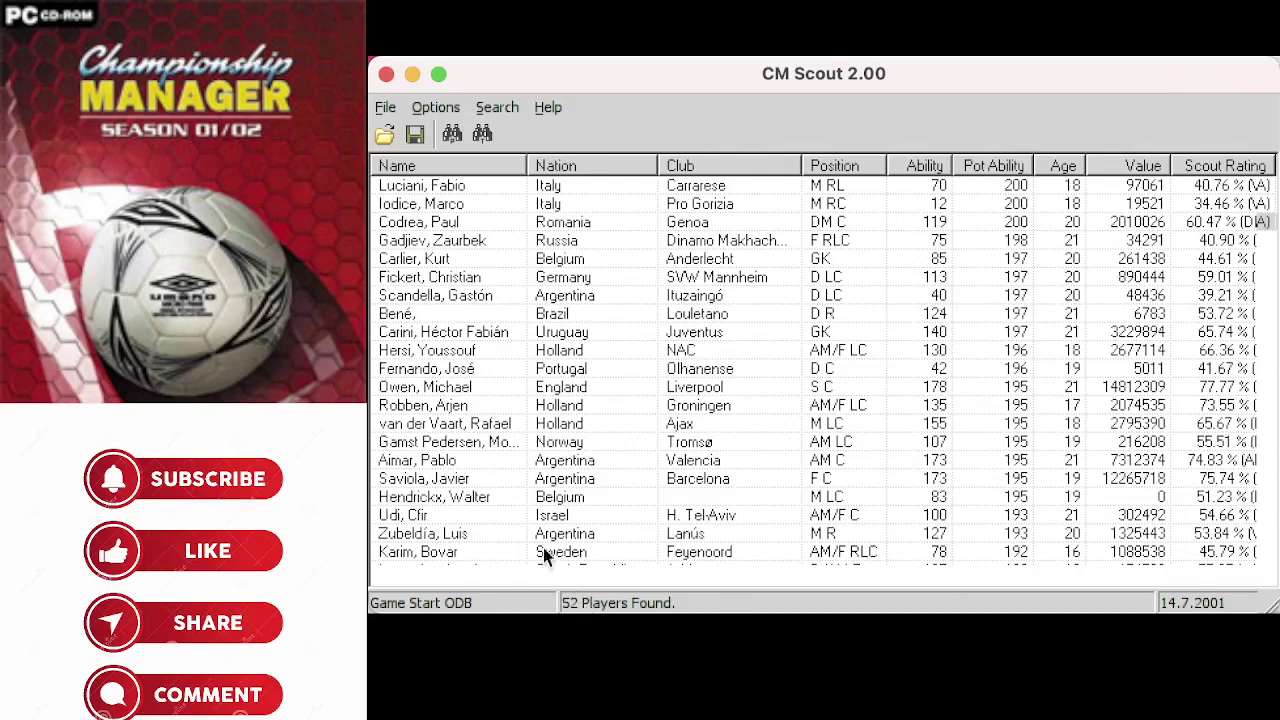
Examine the existing shortlist files in the save dialog, and leave it without saving.
left_click(415, 136)
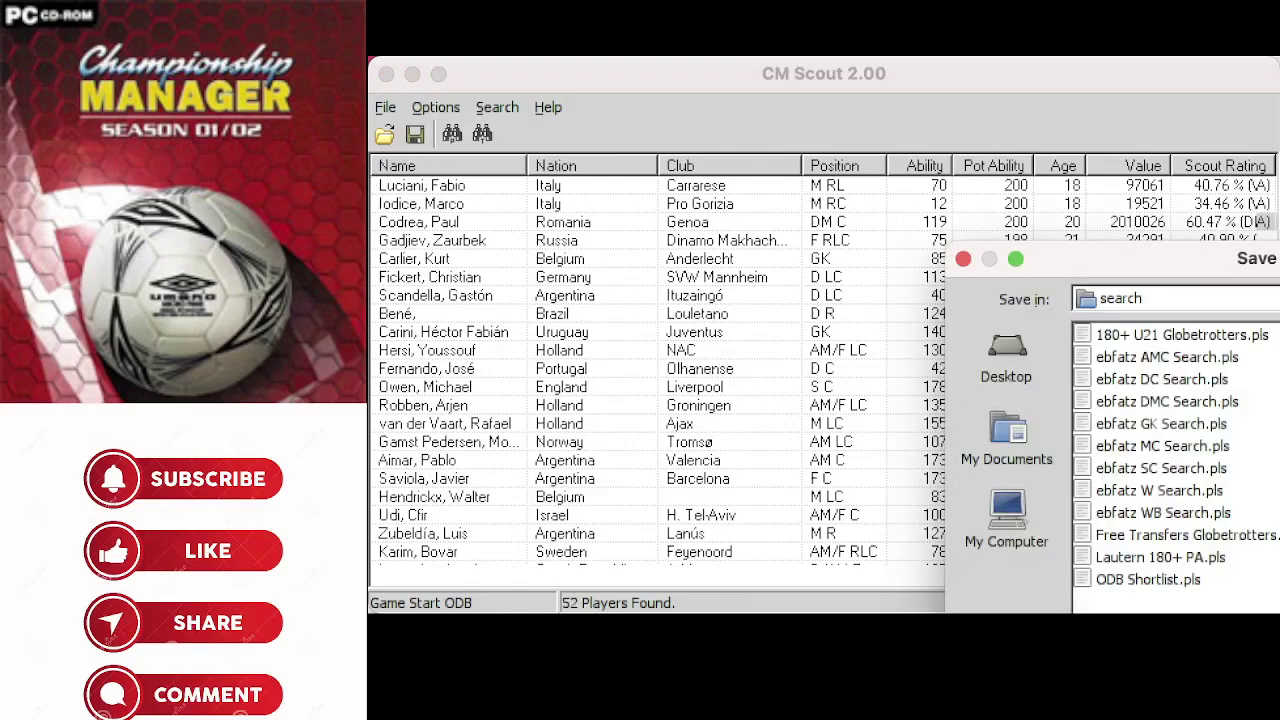
key("Escape")
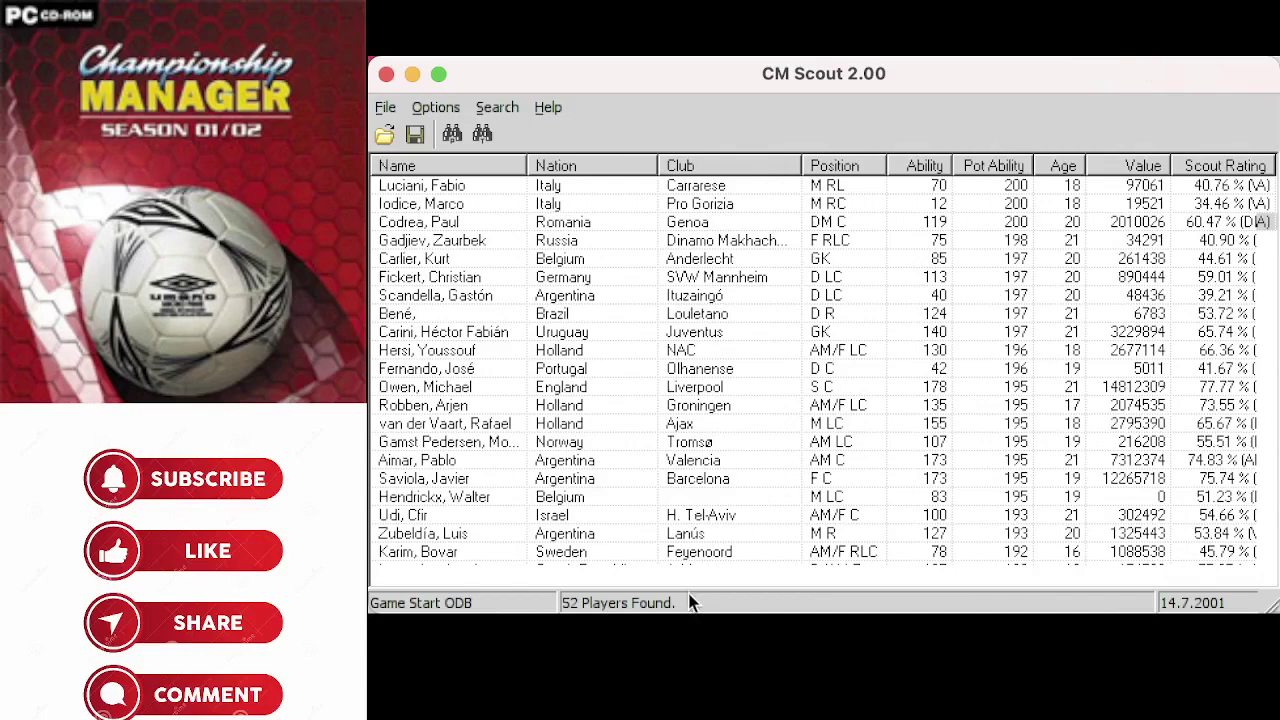
Reopen the player search and reset all its filters.
left_click(457, 136)
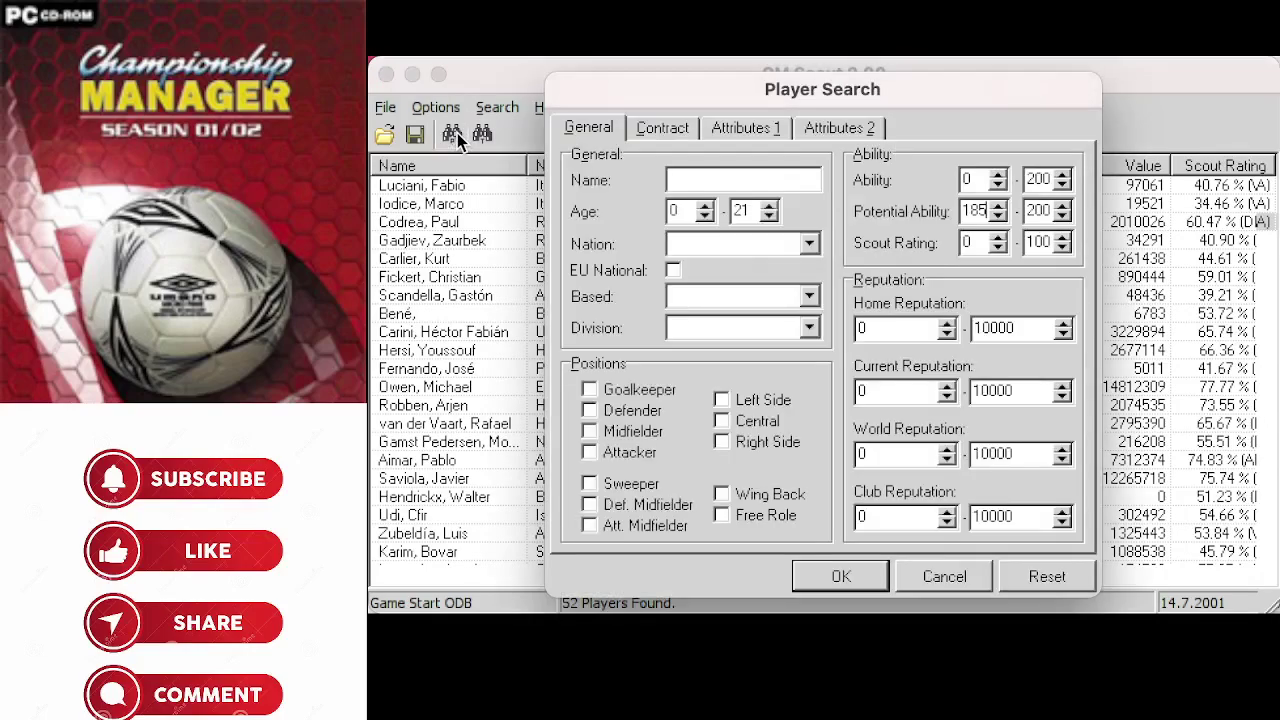
left_click(1064, 577)
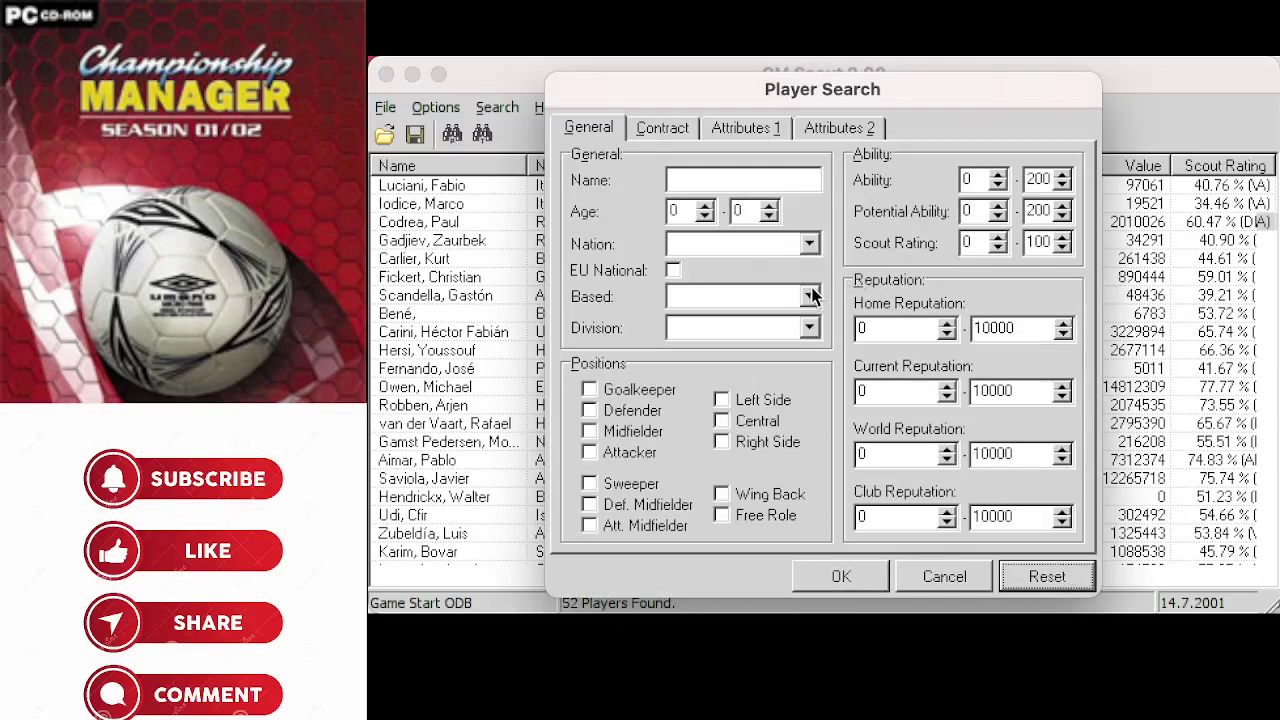
left_click(809, 244)
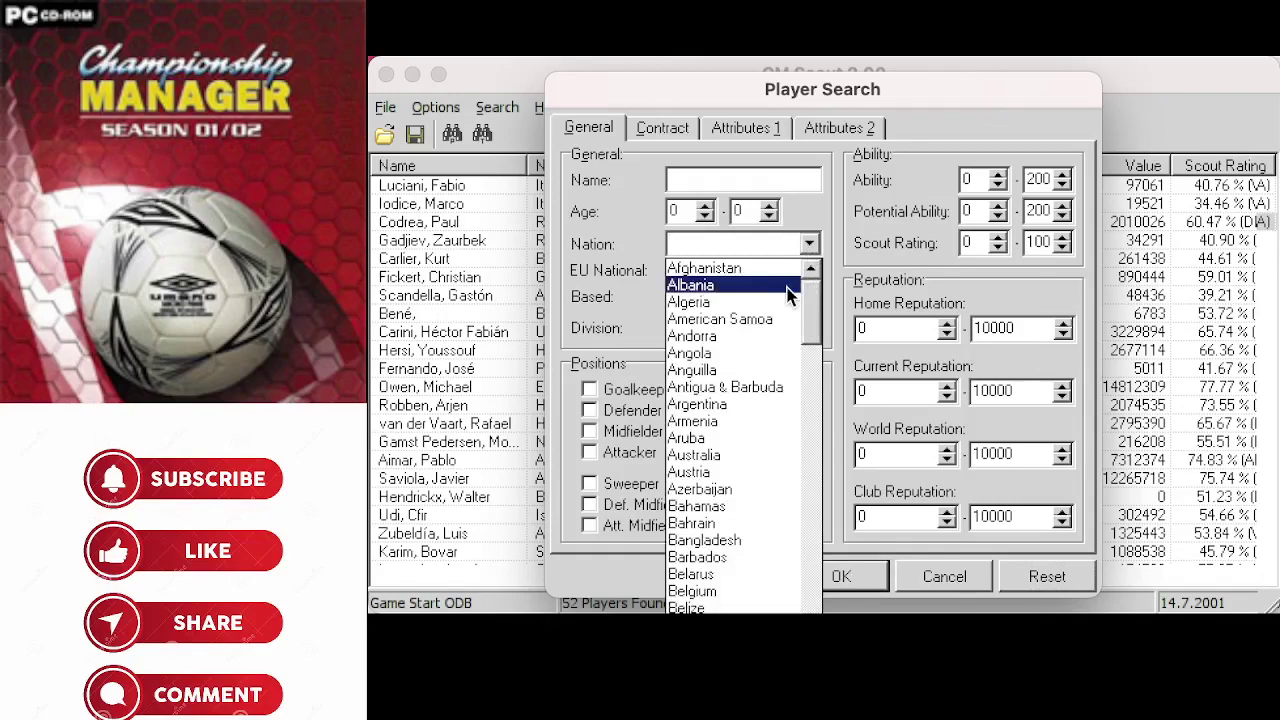
type("burkino")
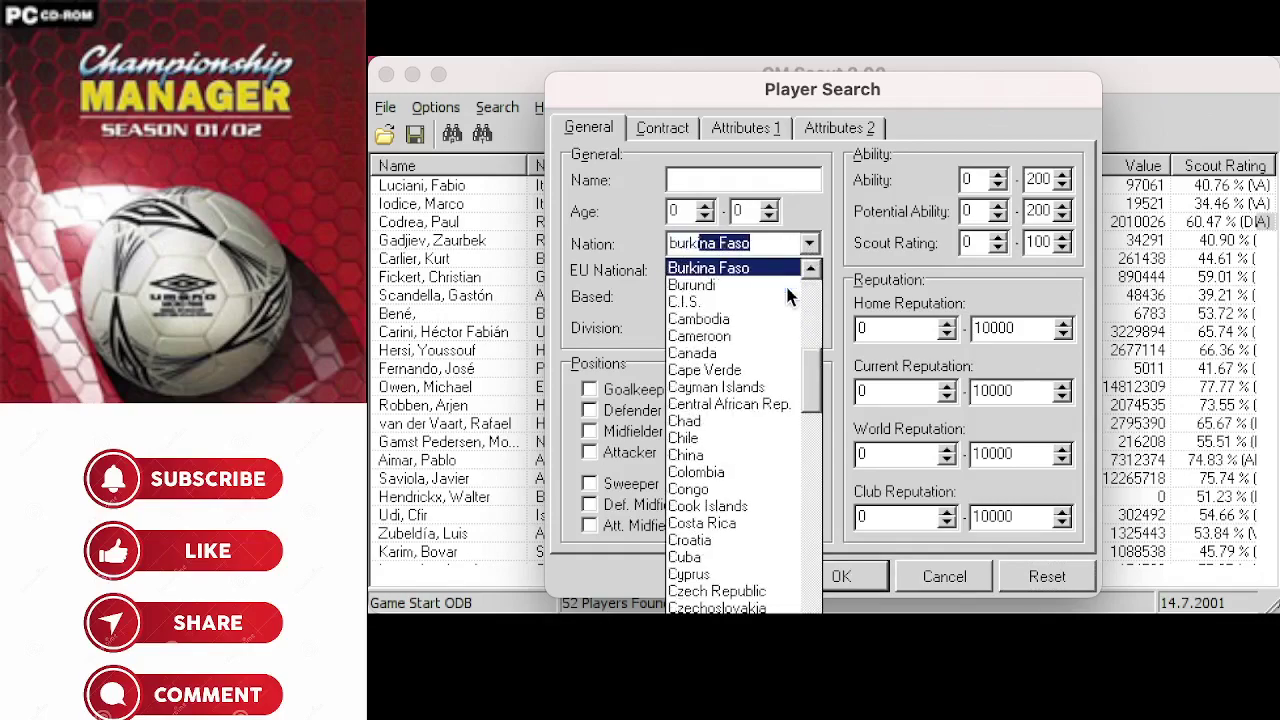
key("Escape")
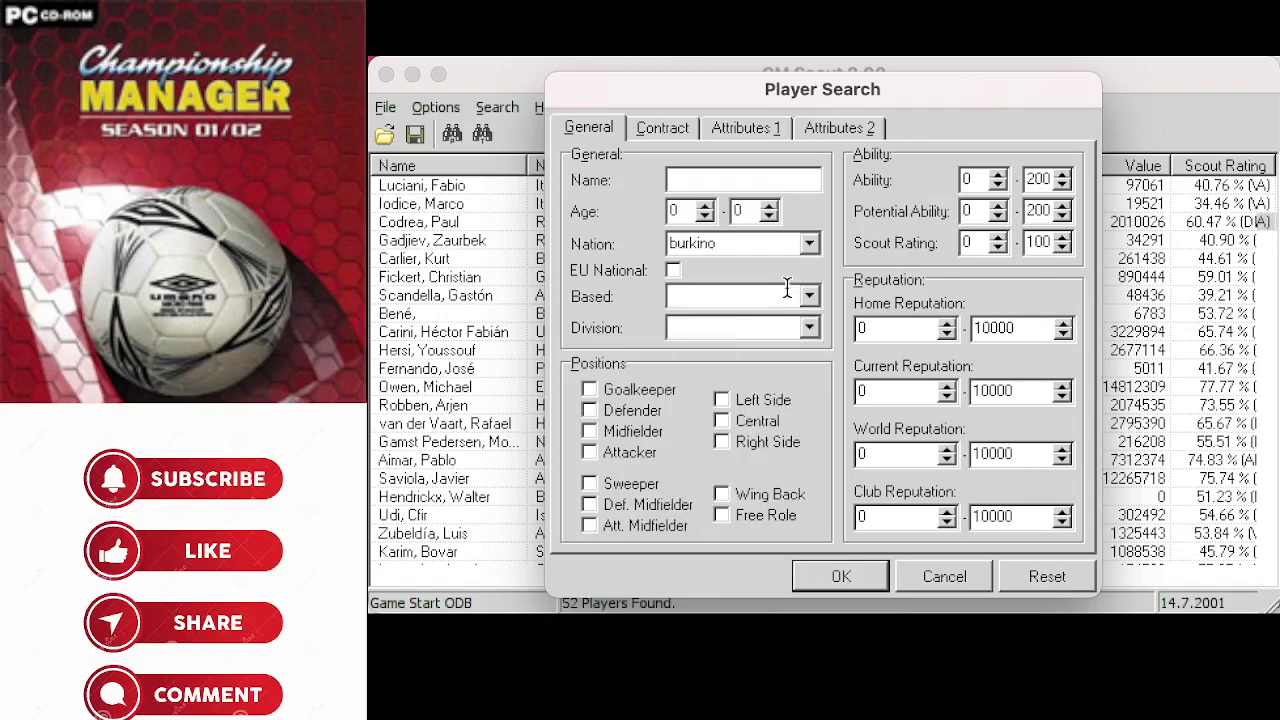
type("fas")
left_click(809, 244)
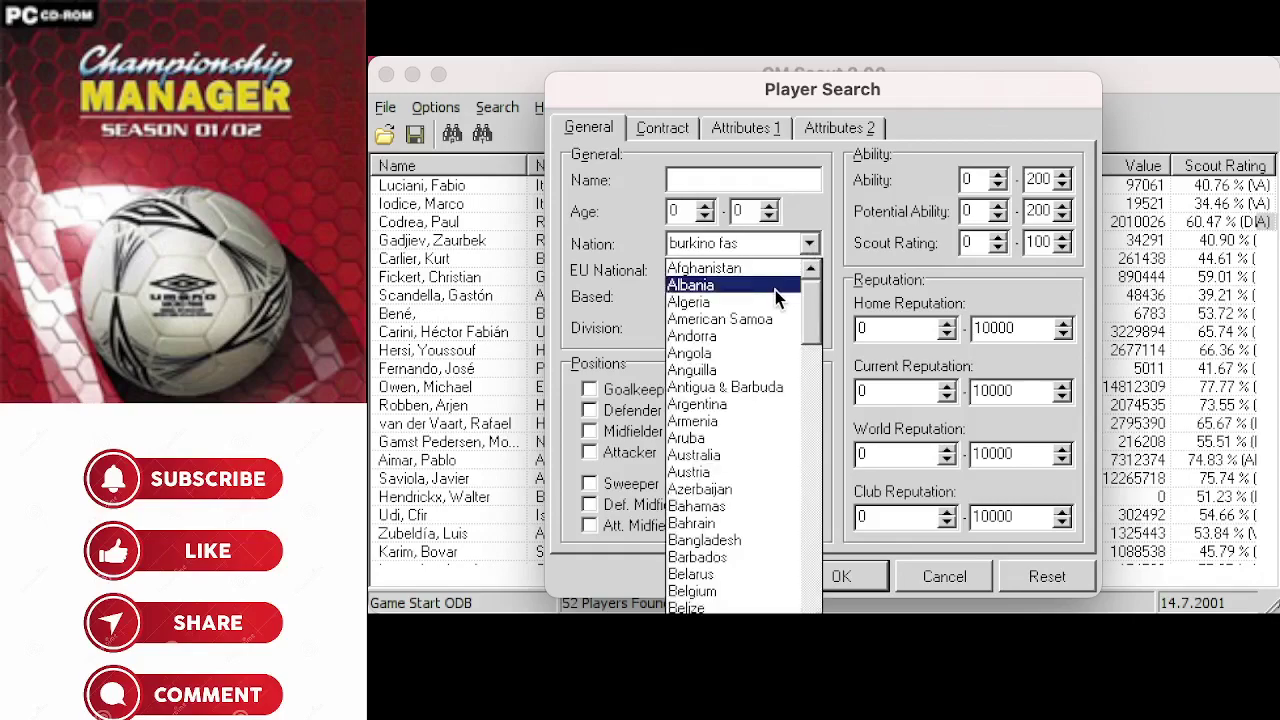
type("o")
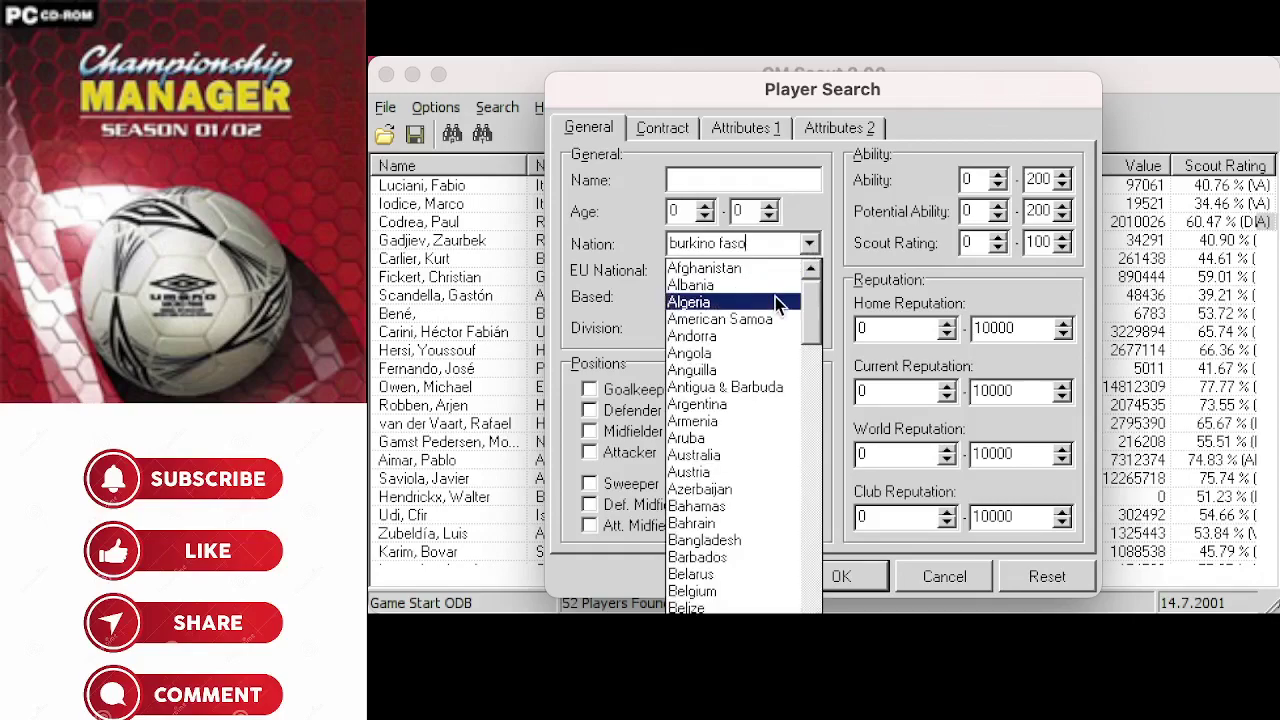
key("BackSpace")
key("BackSpace")
key("BackSpace")
key("BackSpace")
key("BackSpace")
key("BackSpace")
key("BackSpace")
key("BackSpace")
key("BackSpace")
key("BackSpace")
key("BackSpace")
key("BackSpace")
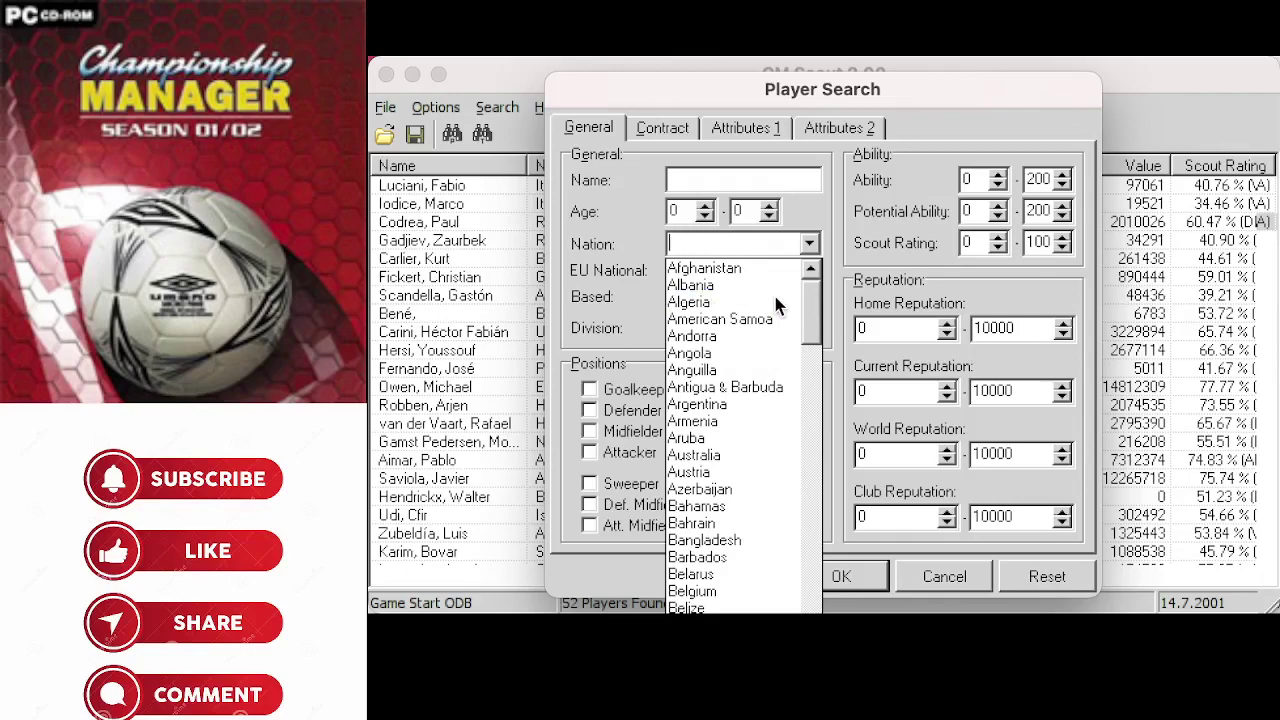
Set the nation filter to Burkina Faso and run the player search.
type("burkina Faso")
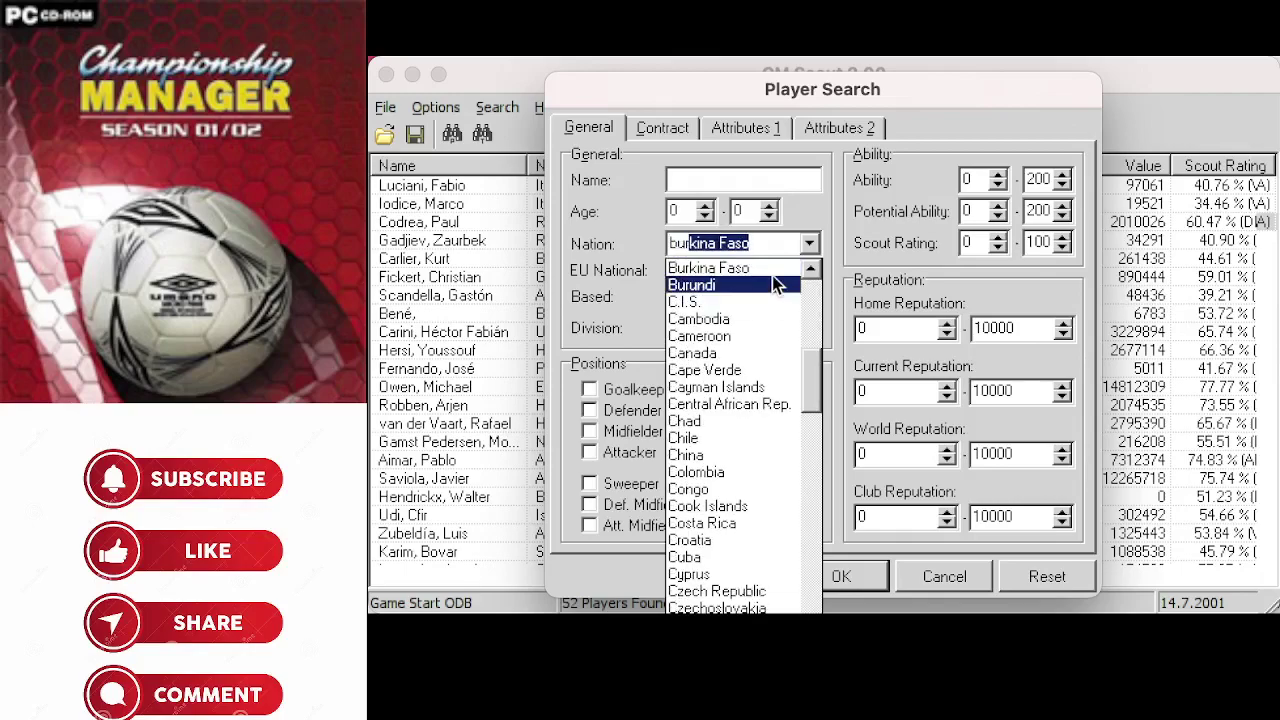
left_click(772, 269)
left_click(840, 576)
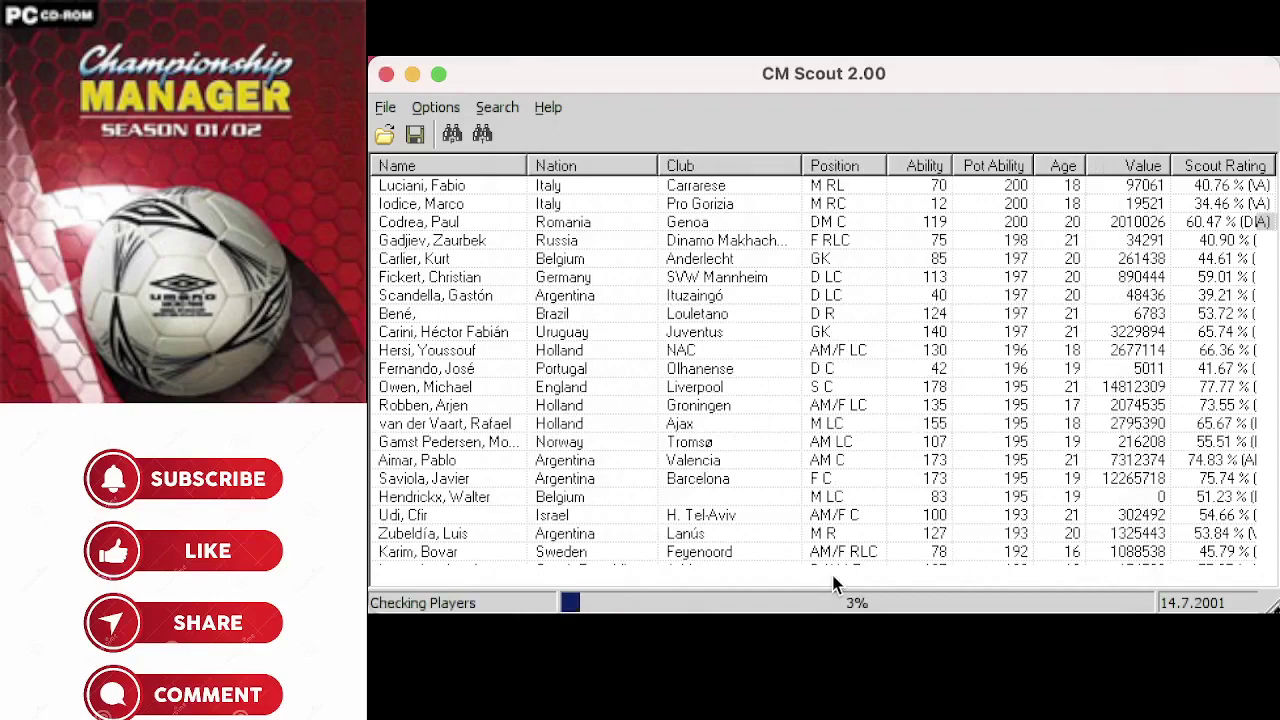